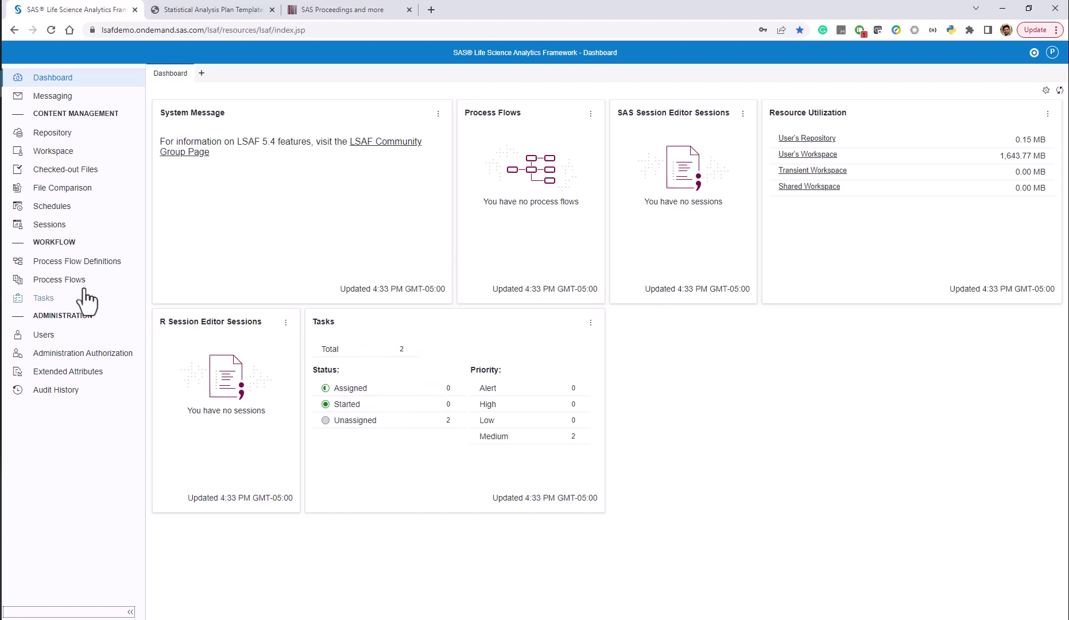
- View the flow diagram of the CROFlow process flow definition, and close the definition
left_click(55, 265)
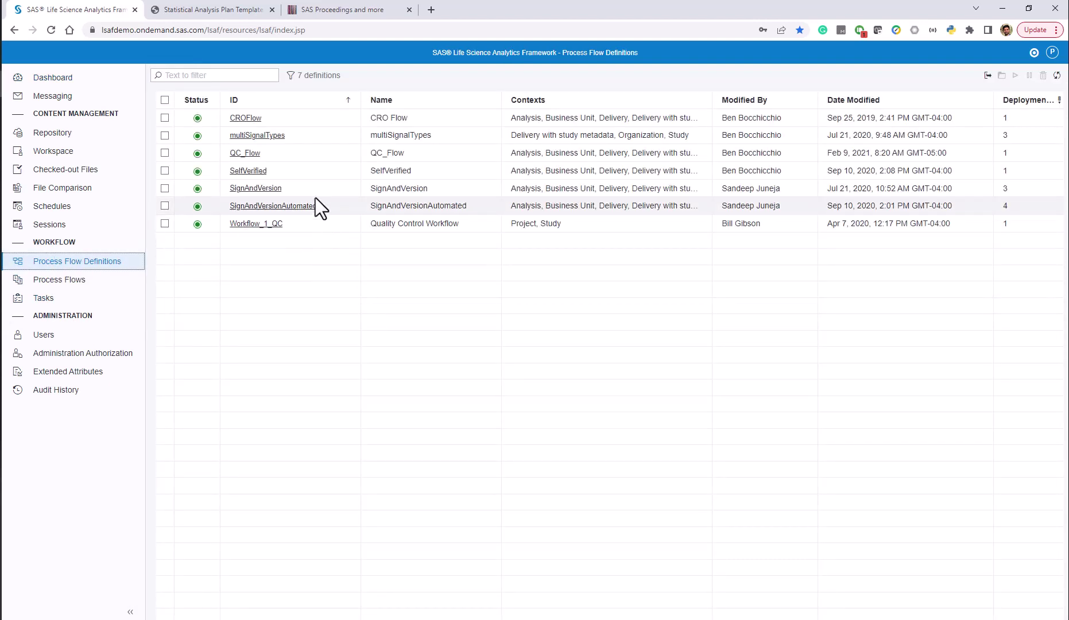
left_click(248, 118)
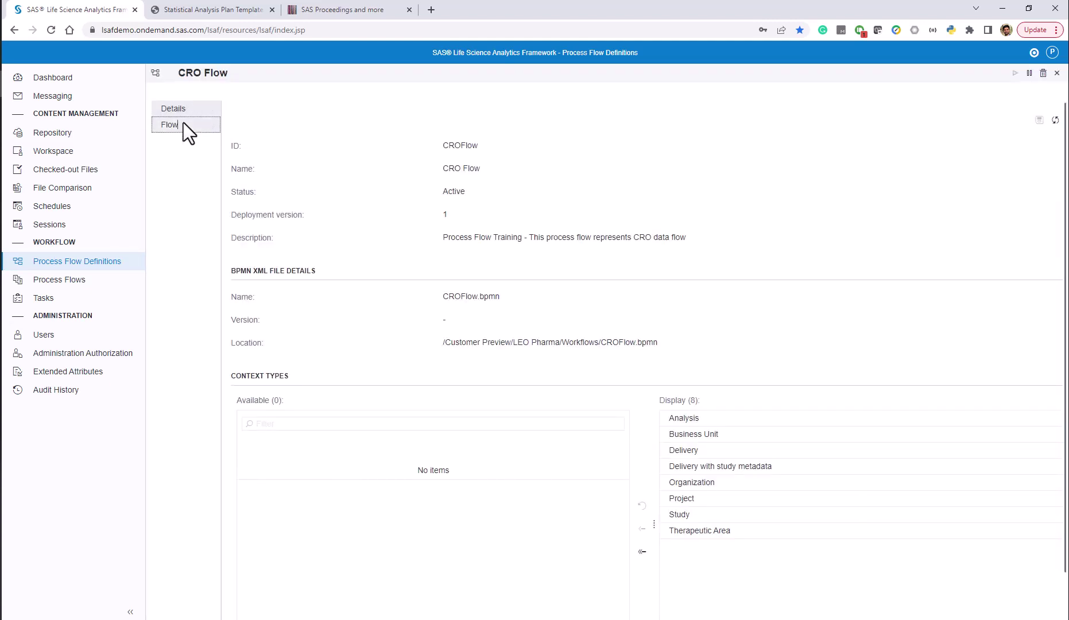
left_click(183, 123)
left_click(283, 154)
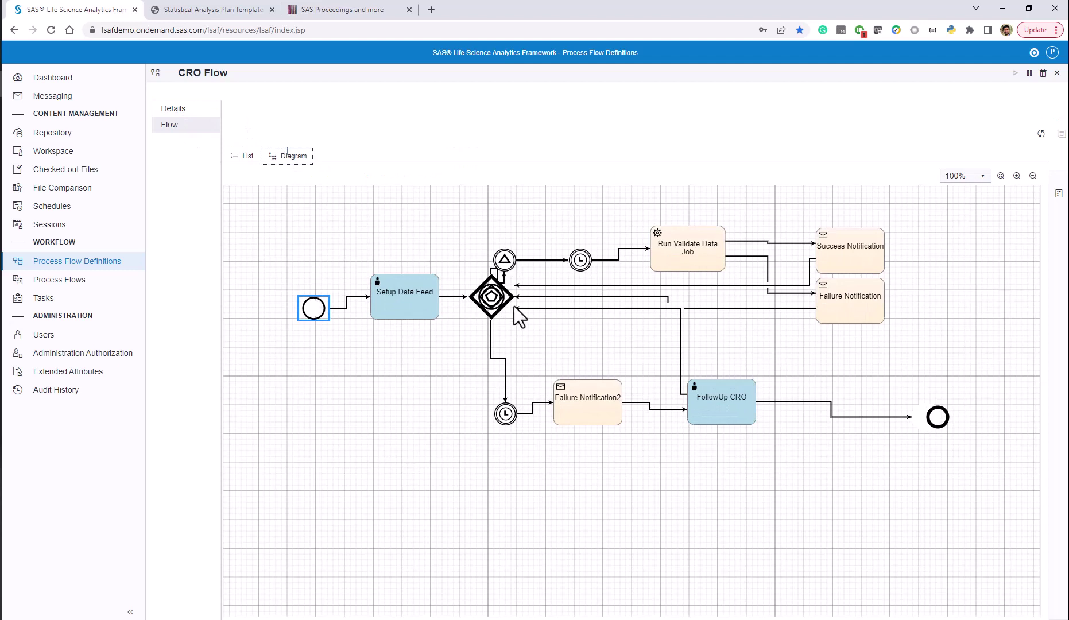
mouse_move(517, 315)
mouse_move(688, 248)
left_click(1057, 73)
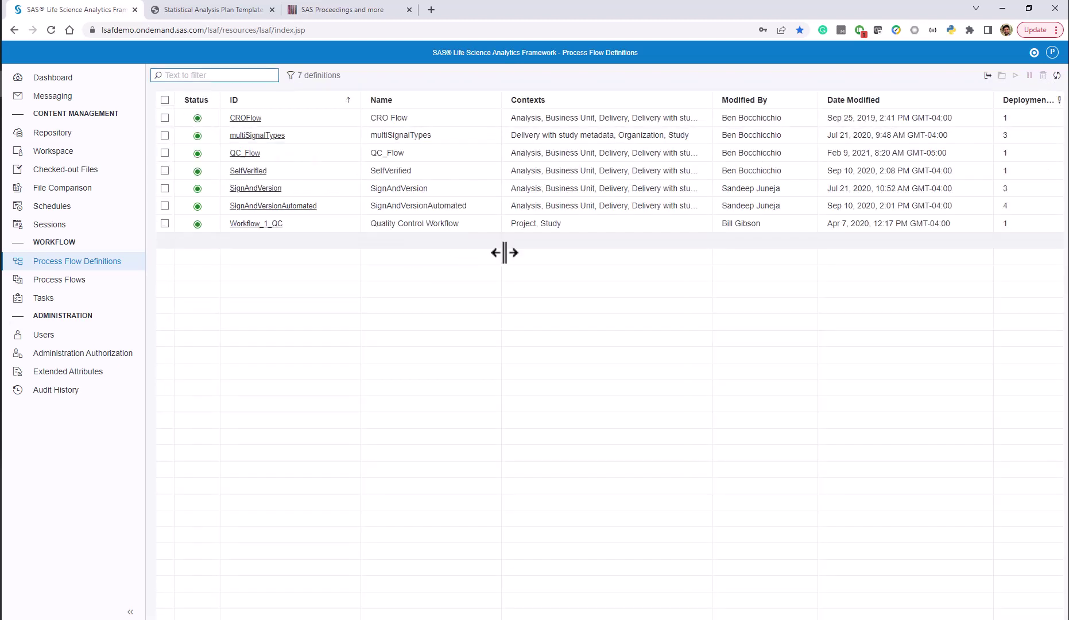
- View the flow diagram of the SignAndVersion process flow definition, and return to the dashboard
left_click(273, 190)
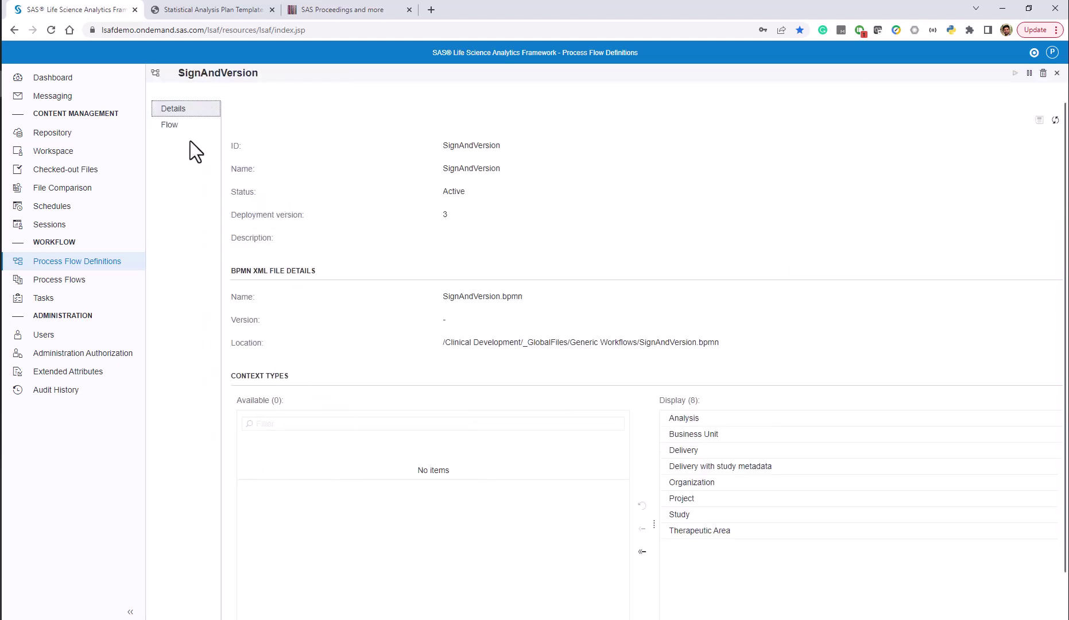
left_click(172, 125)
left_click(291, 154)
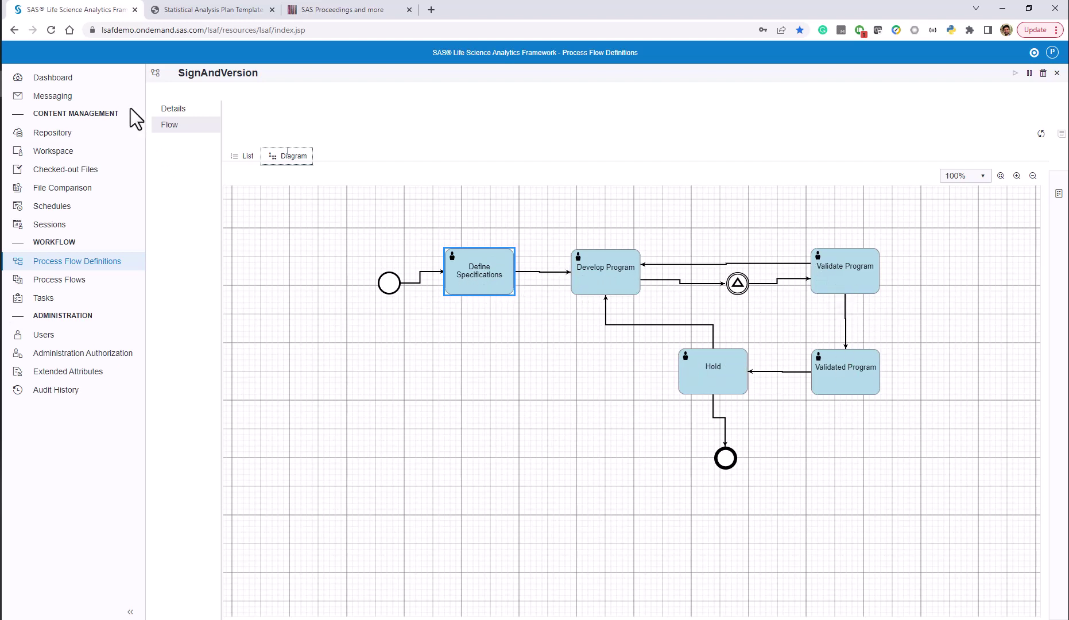
left_click(36, 81)
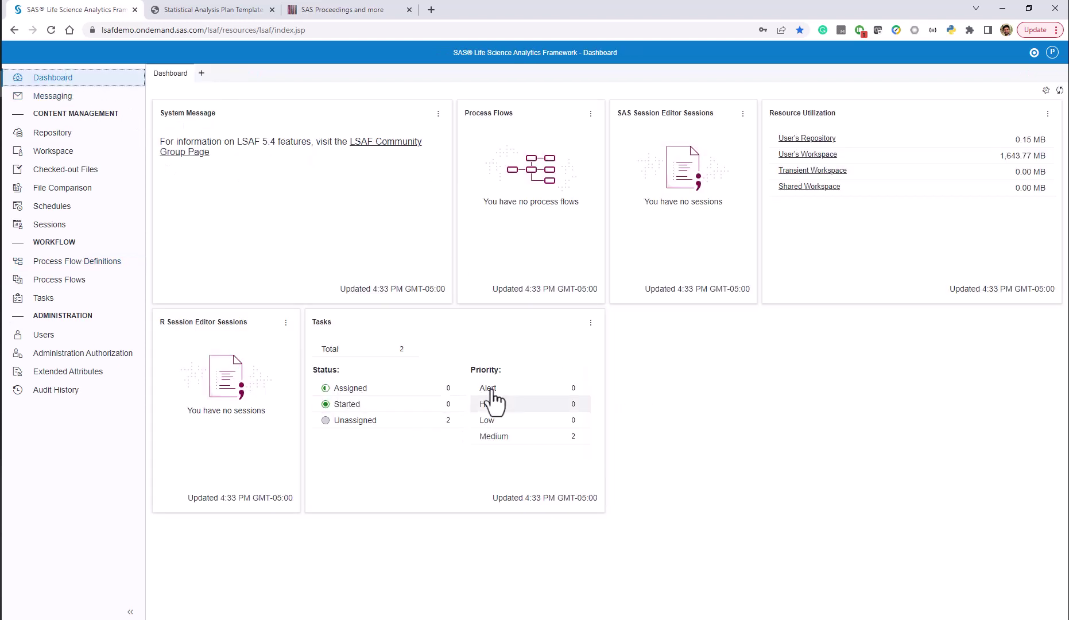
- Start a new message and look through the users available as recipients without selecting any
left_click(67, 99)
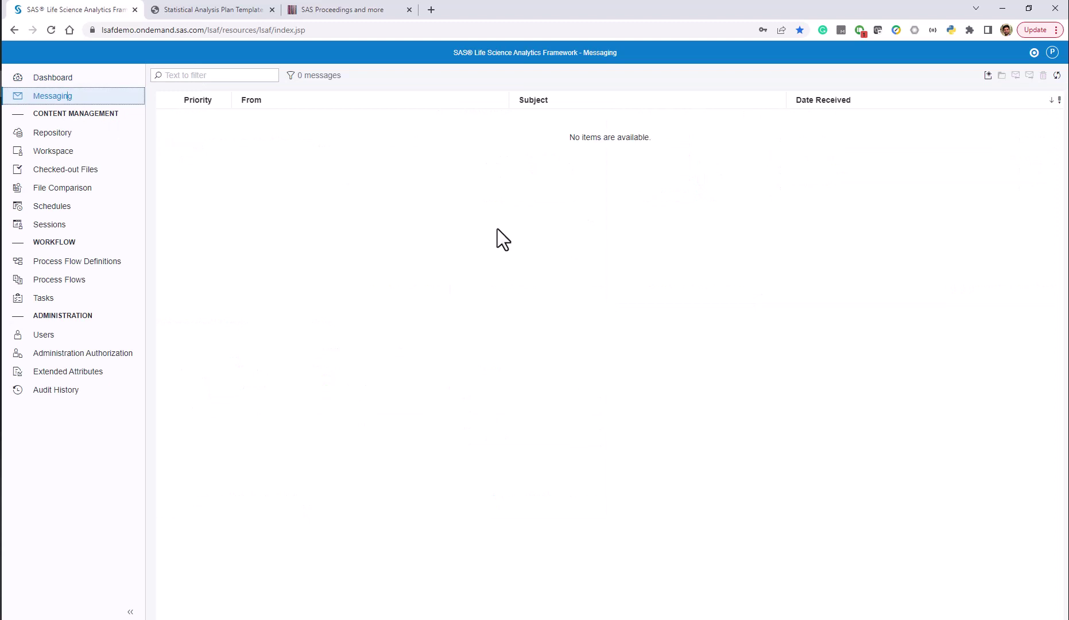
left_click(988, 75)
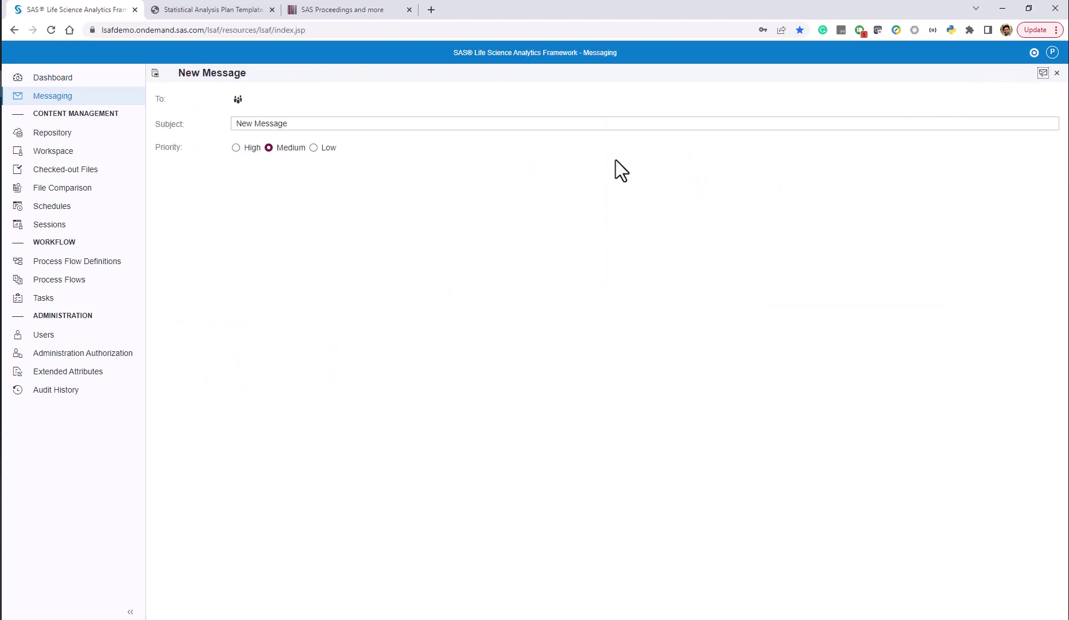
left_click(238, 99)
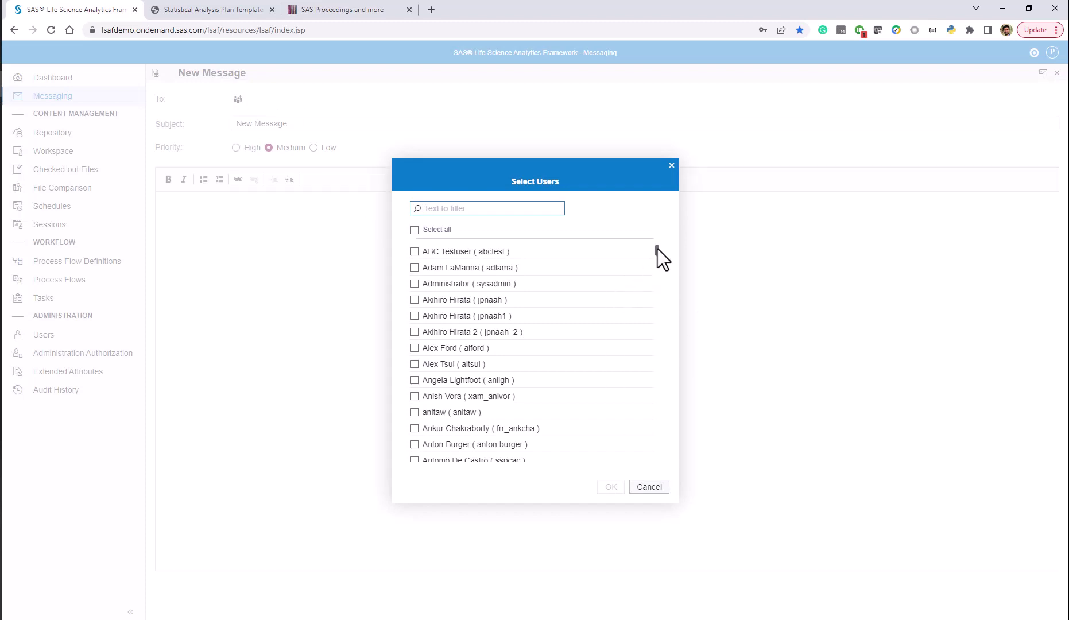
scroll(659, 286, "down", 10)
scroll(678, 402, "up", 10)
left_click(659, 489)
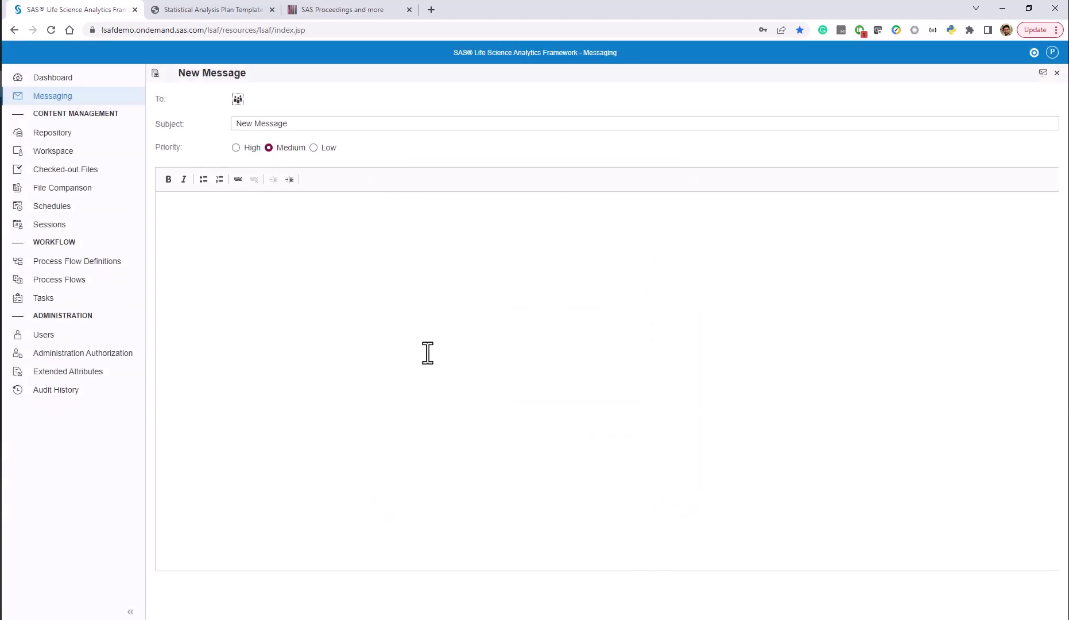
- Open the PainXD101 study in the repository with its Data folder collapsed, and display the study's properties
left_click(57, 135)
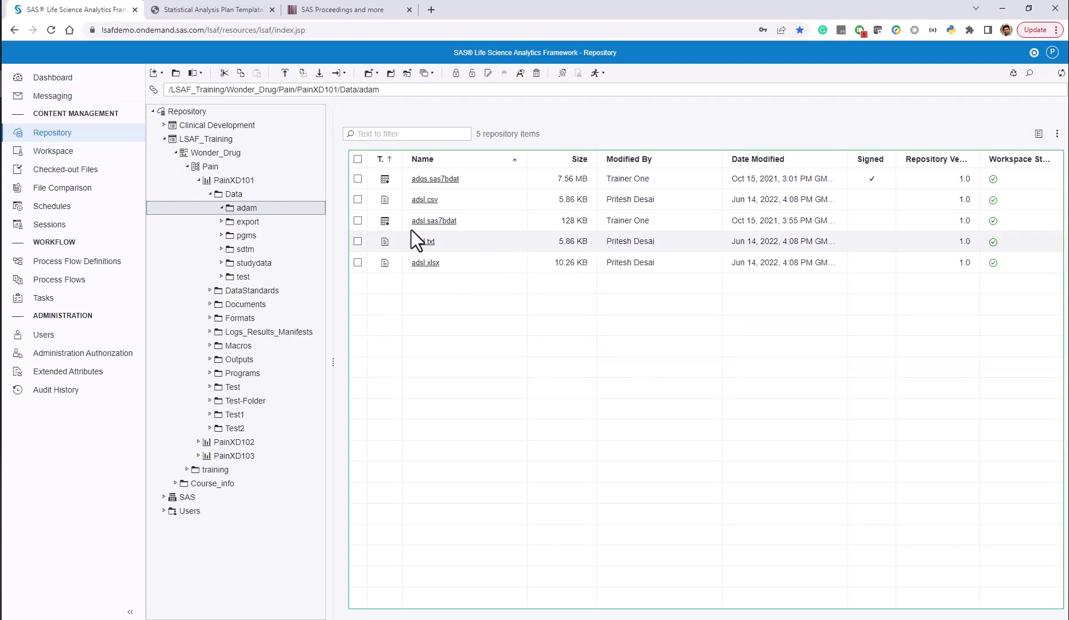
left_click(210, 194)
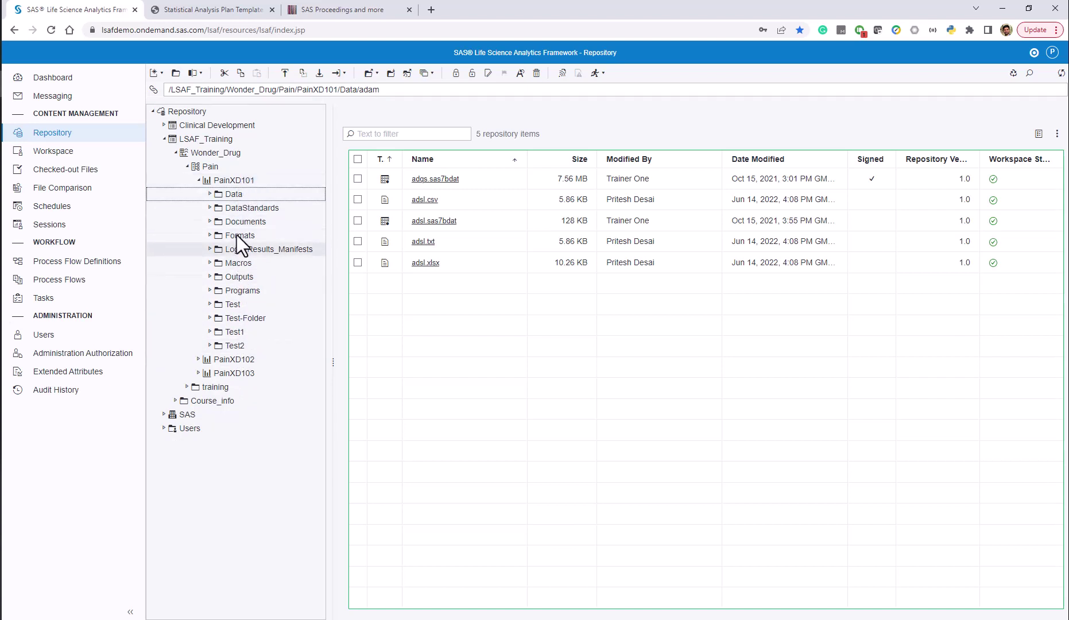
left_click(225, 180)
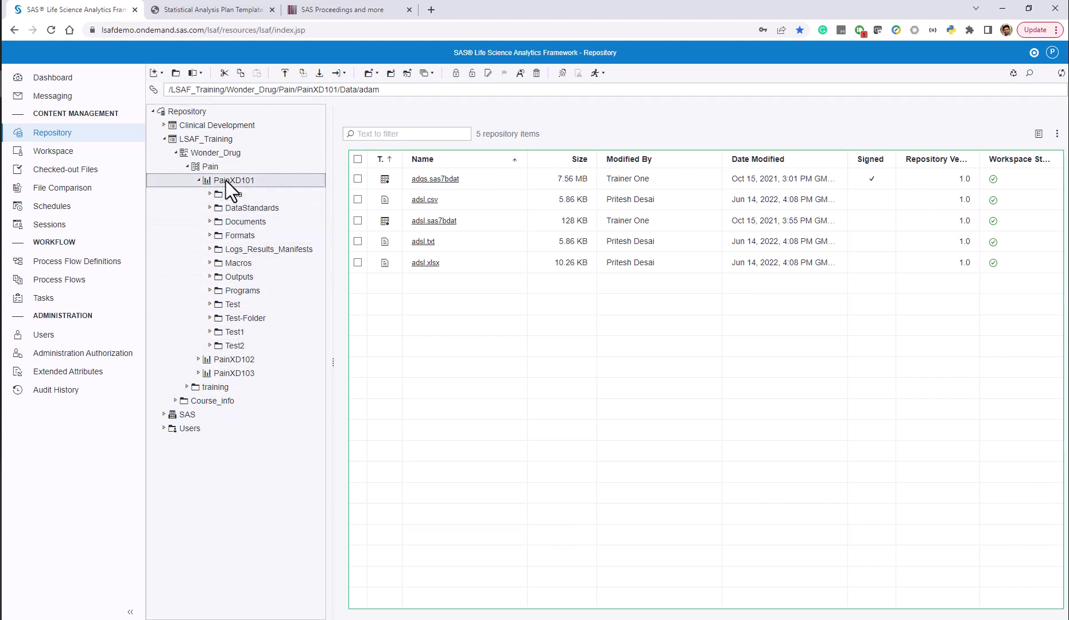
left_click(1038, 134)
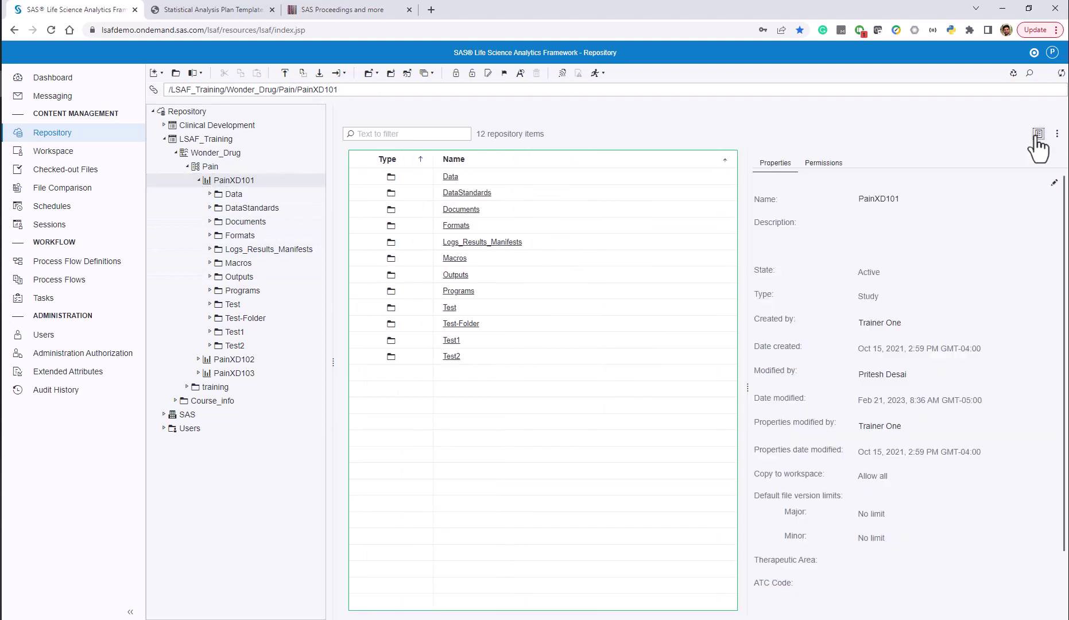
- Review the PainXD101 study's permissions for Members and the Admin, jmpread and Training groups, and hide the study details
left_click(832, 164)
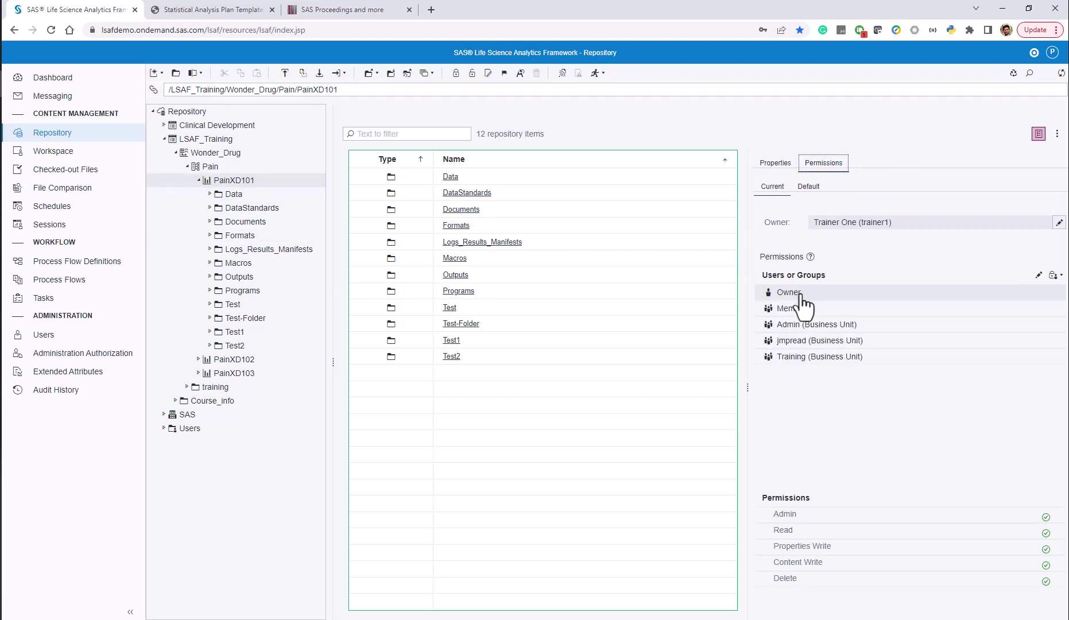
left_click(800, 311)
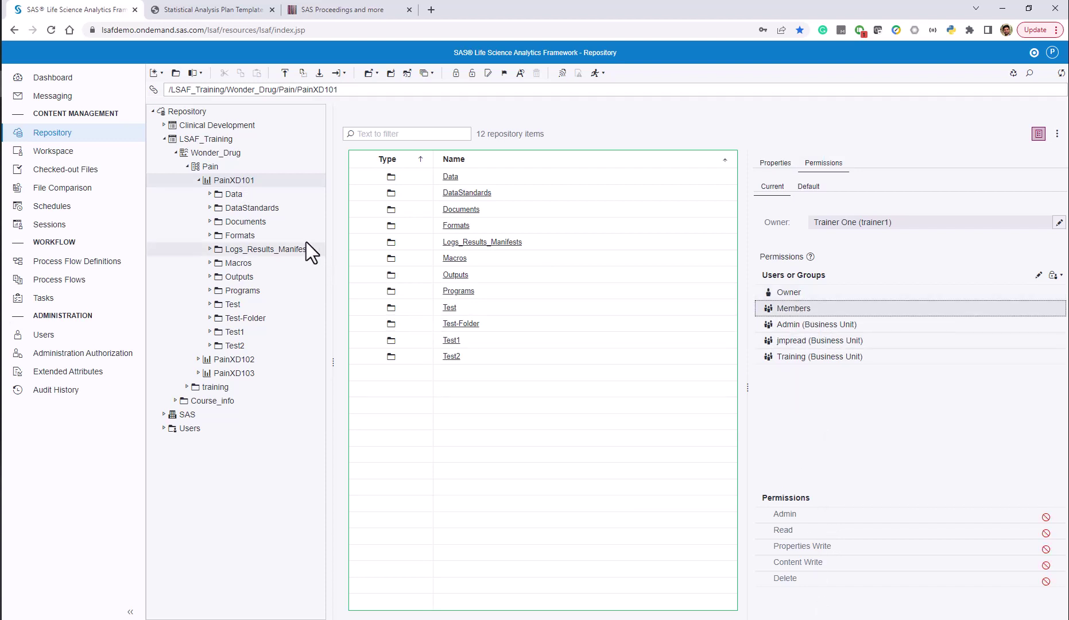
left_click(827, 326)
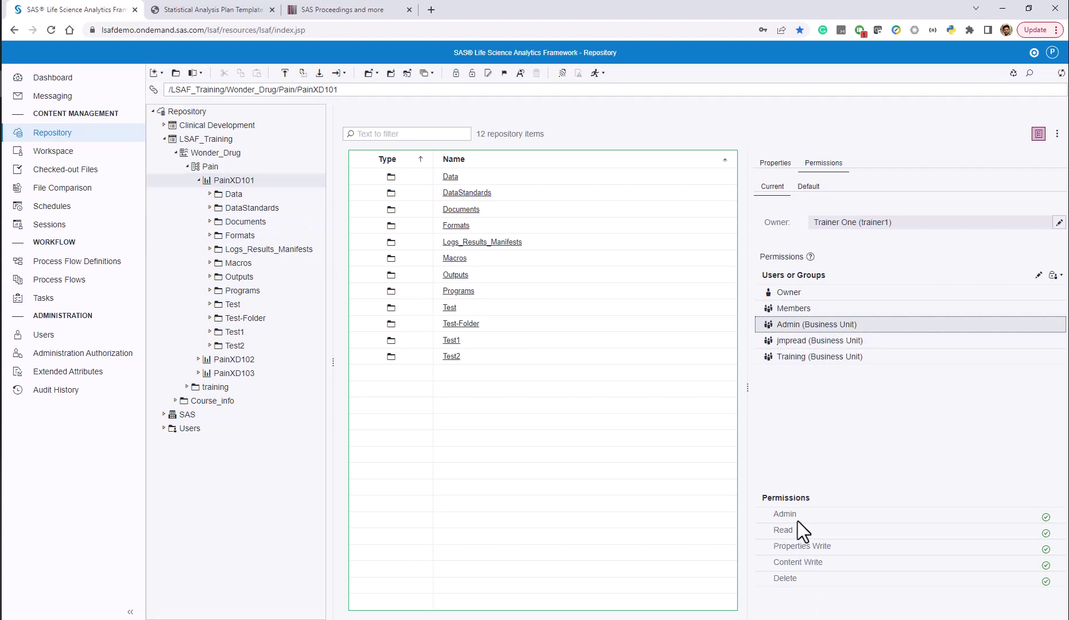
left_click(791, 344)
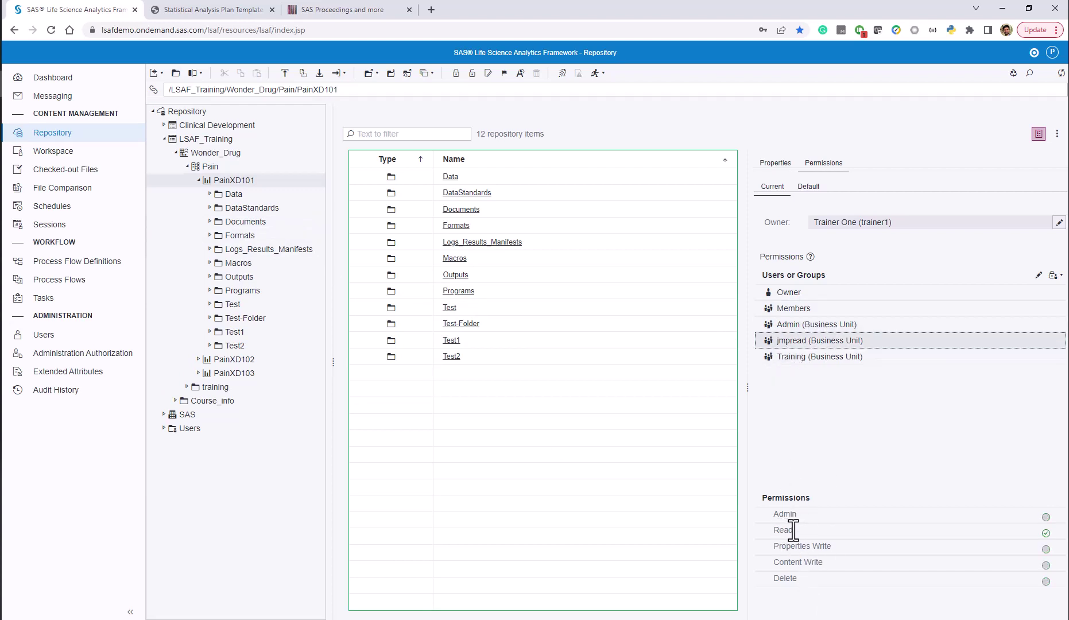
left_click(800, 358)
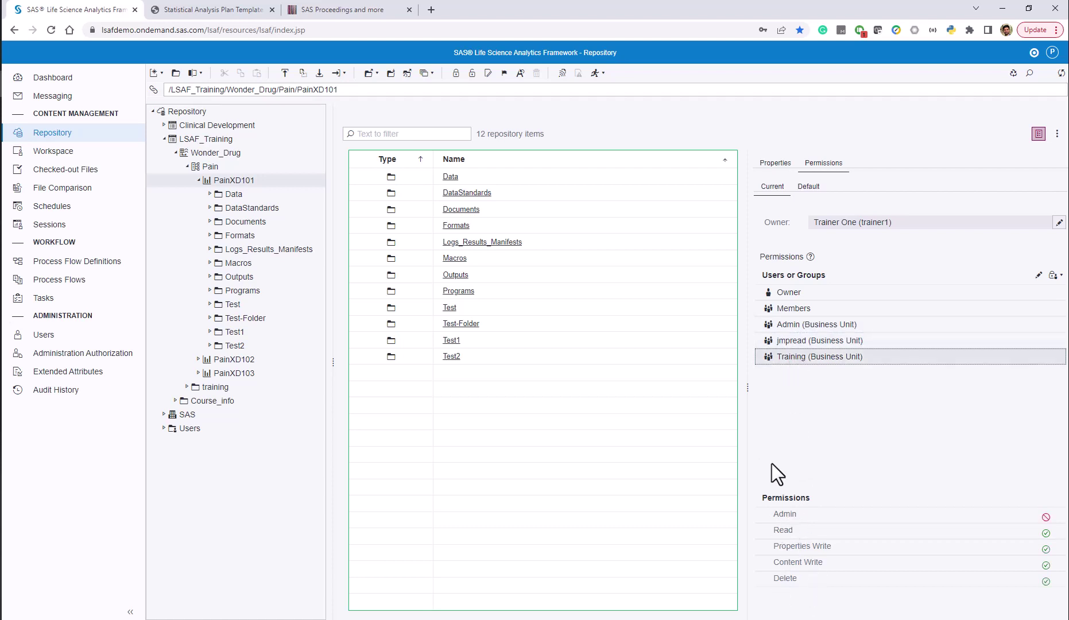
left_click(1038, 134)
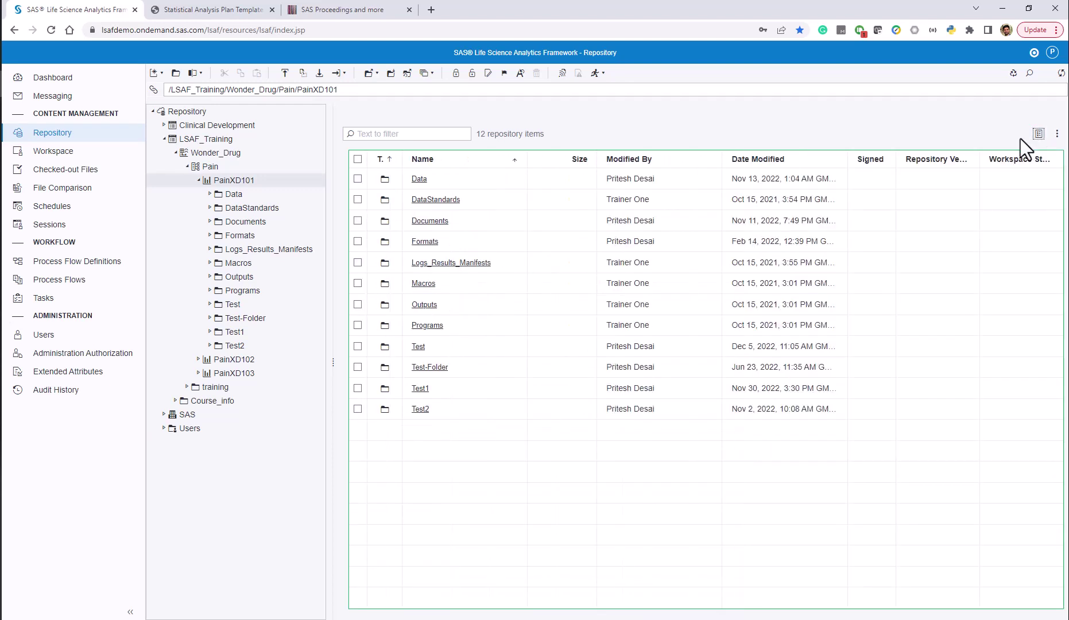
- Open the adsl.sas7bdat data set from the PainXD101 Data/adam folder in a SAS session
left_click(232, 194)
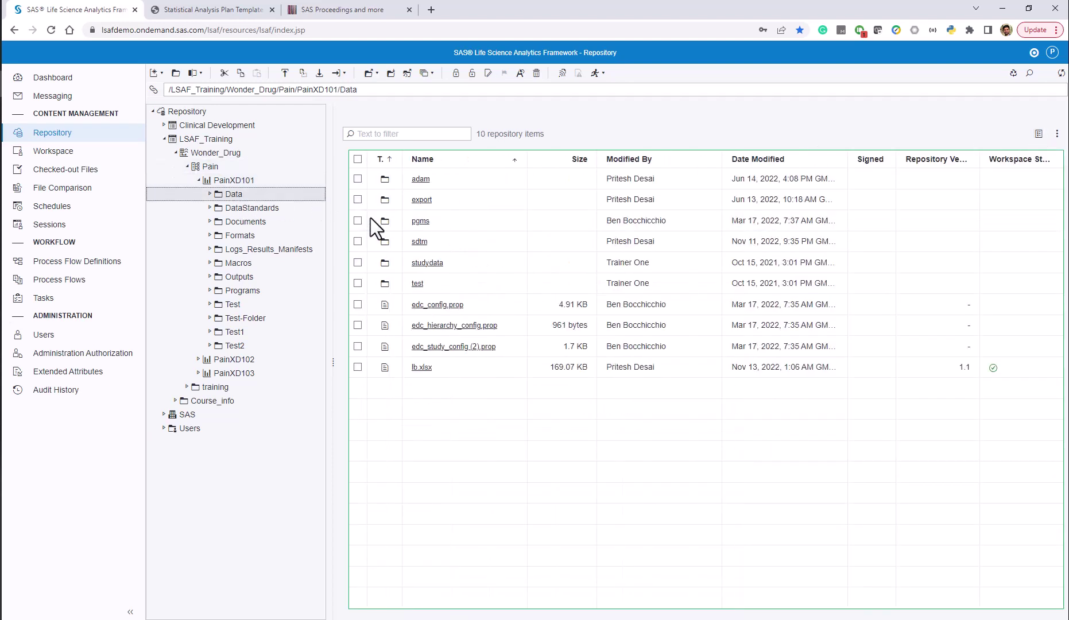
left_click(211, 195)
left_click(246, 209)
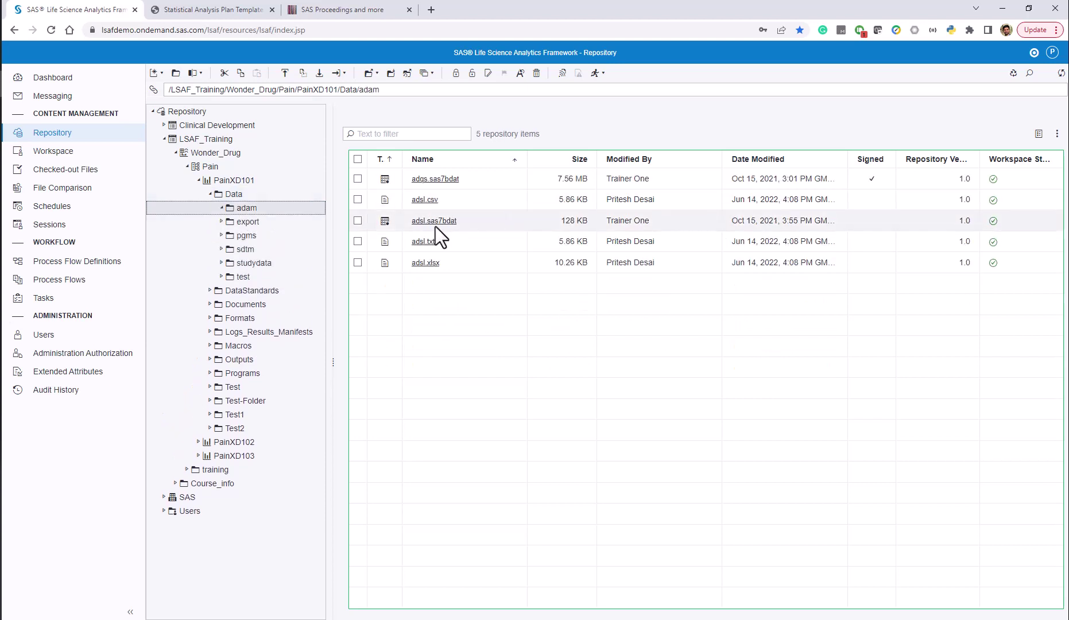
left_click(451, 224)
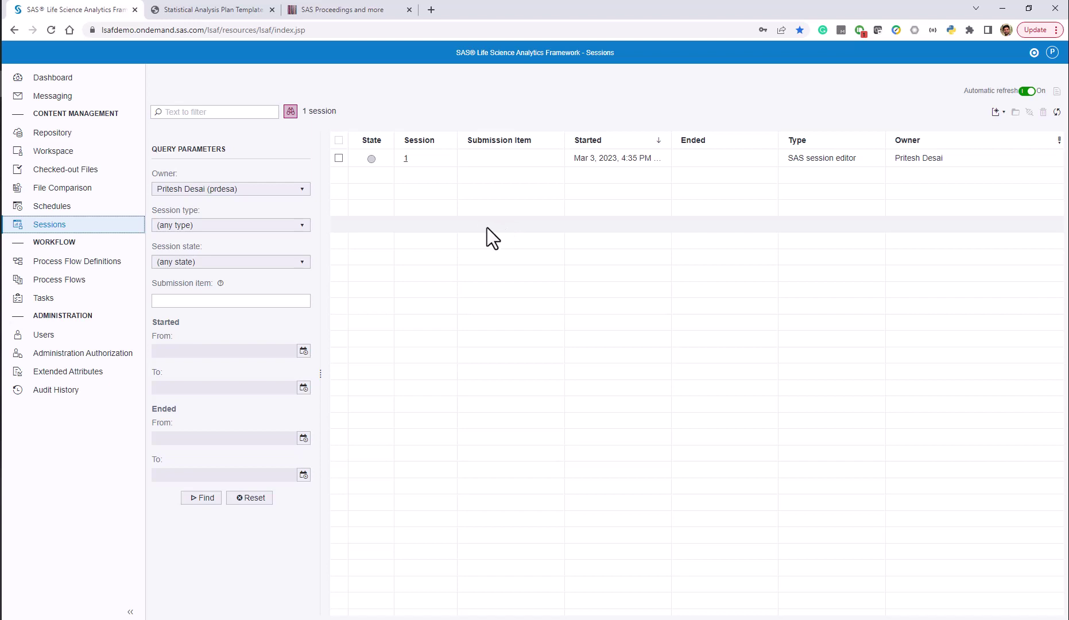
left_click(404, 159)
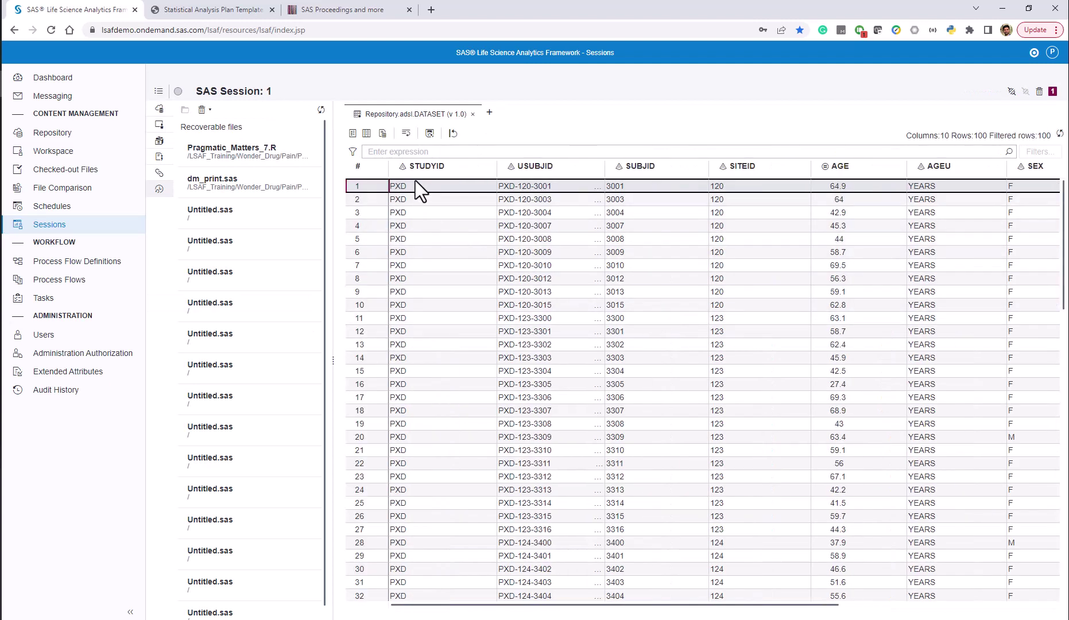
- Examine the column properties of USUBJID, SUBJID and SITEID in the adsl data set without changing them
left_click(353, 132)
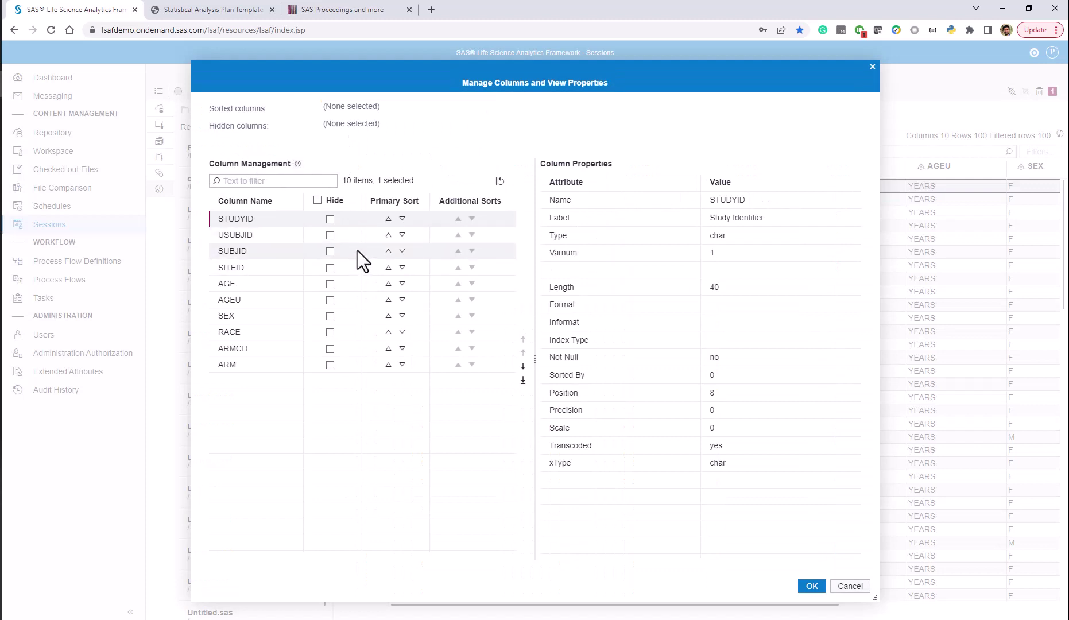
left_click(249, 233)
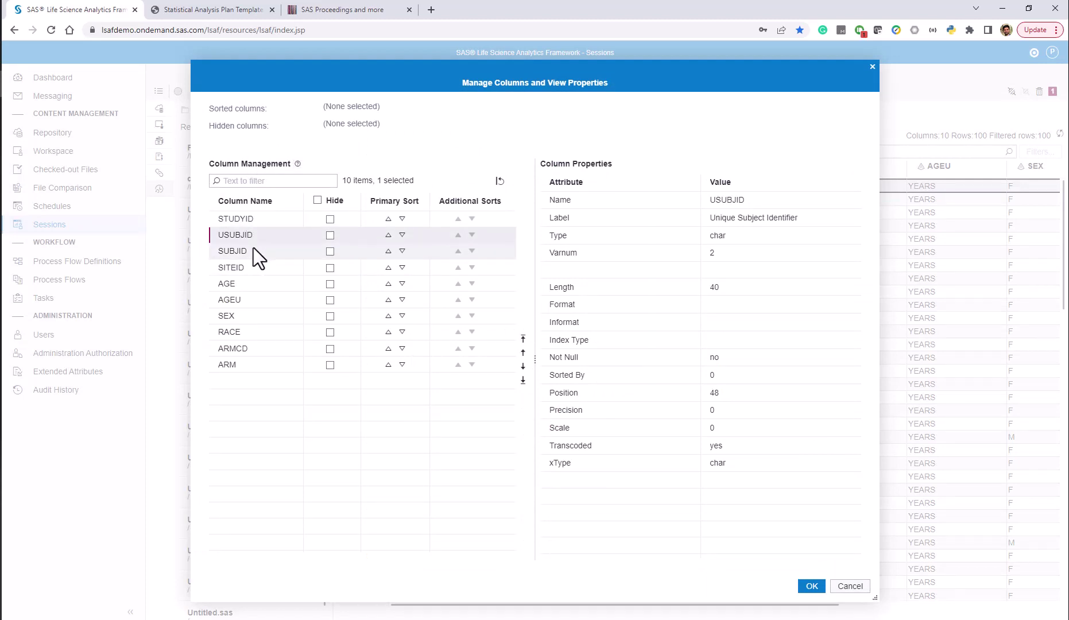
left_click(254, 249)
left_click(248, 265)
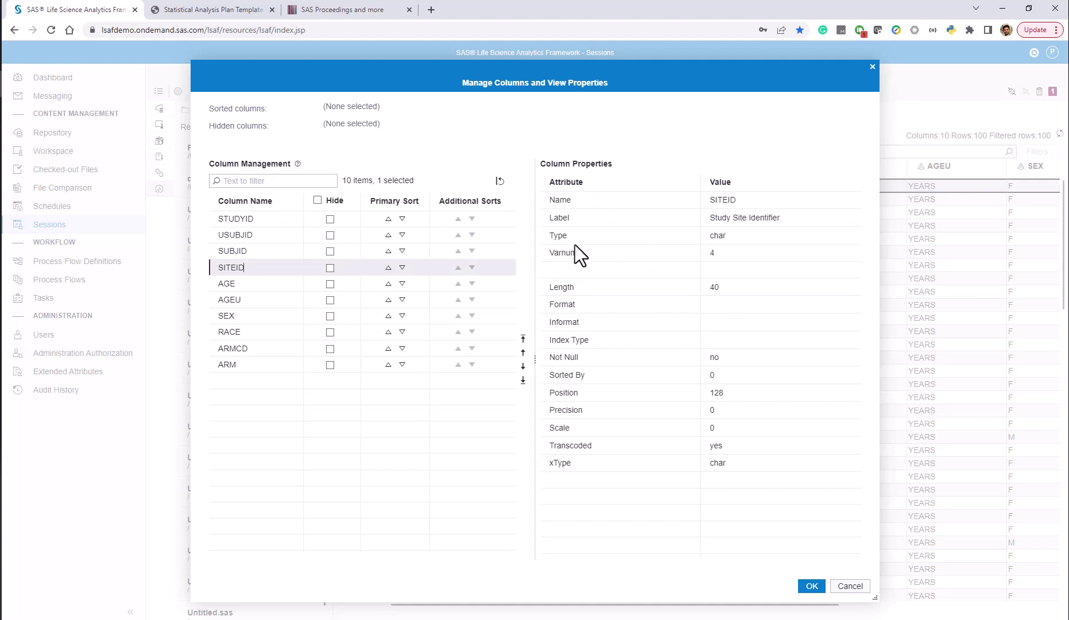
left_click(850, 586)
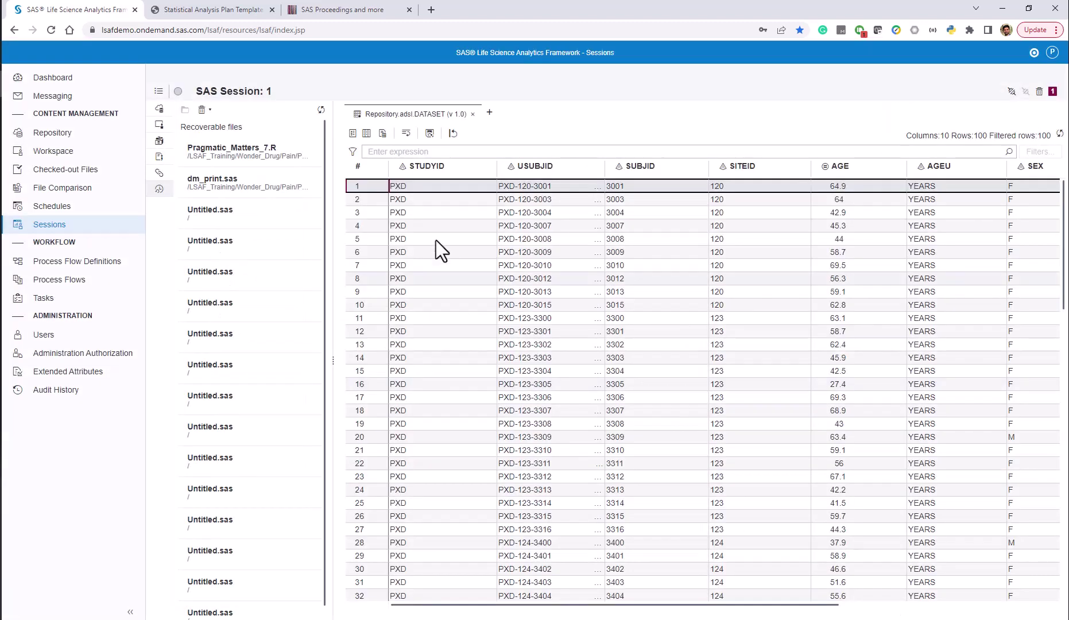
- Show column labels instead of column names in the adsl data table
left_click(366, 133)
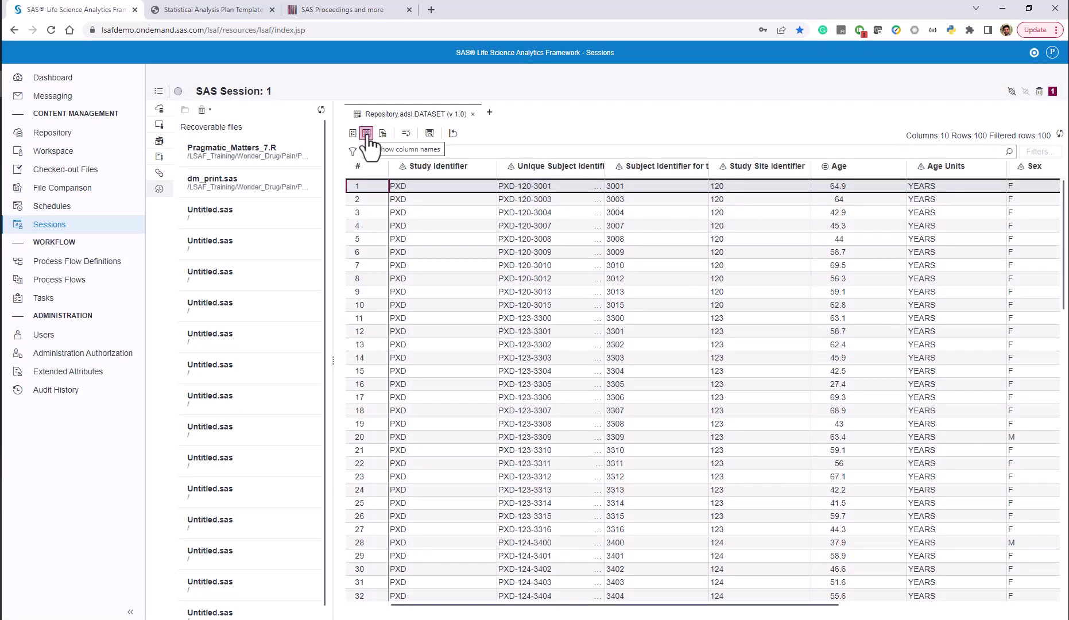
left_click(367, 134)
left_click(367, 134)
- Review the adsl data table's properties, including its row, column and variable details
left_click(382, 134)
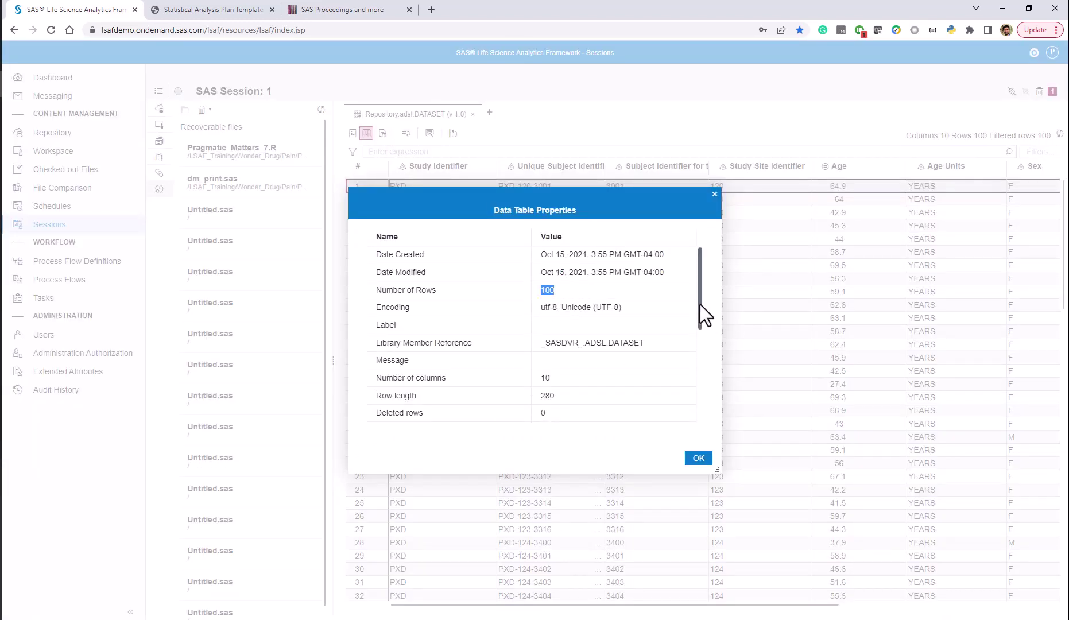
left_click_drag(700, 305, 705, 440)
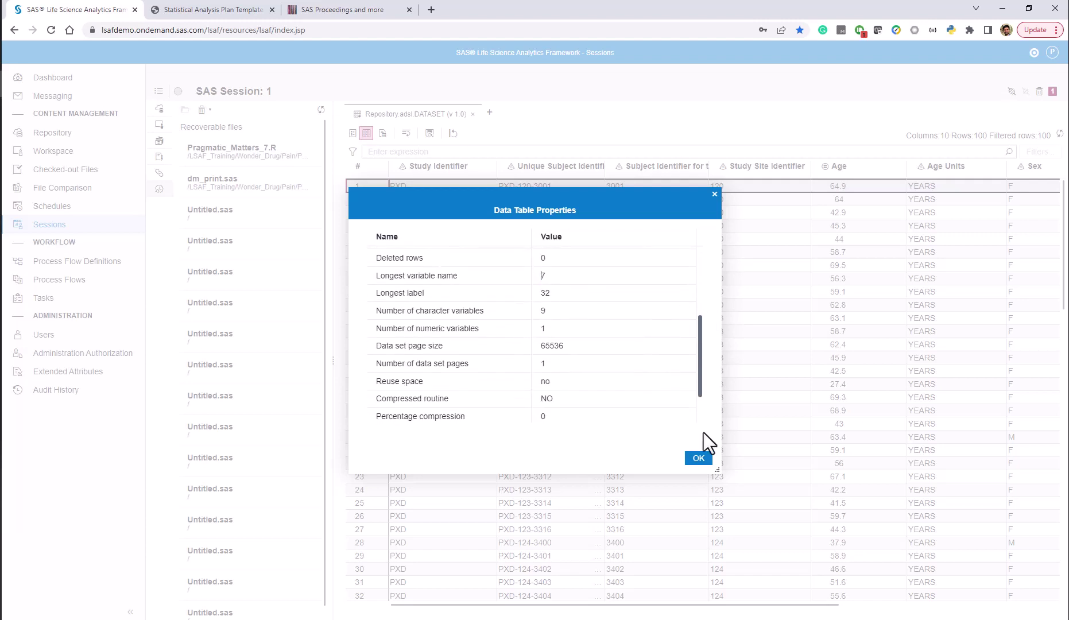
left_click(699, 458)
left_click(383, 134)
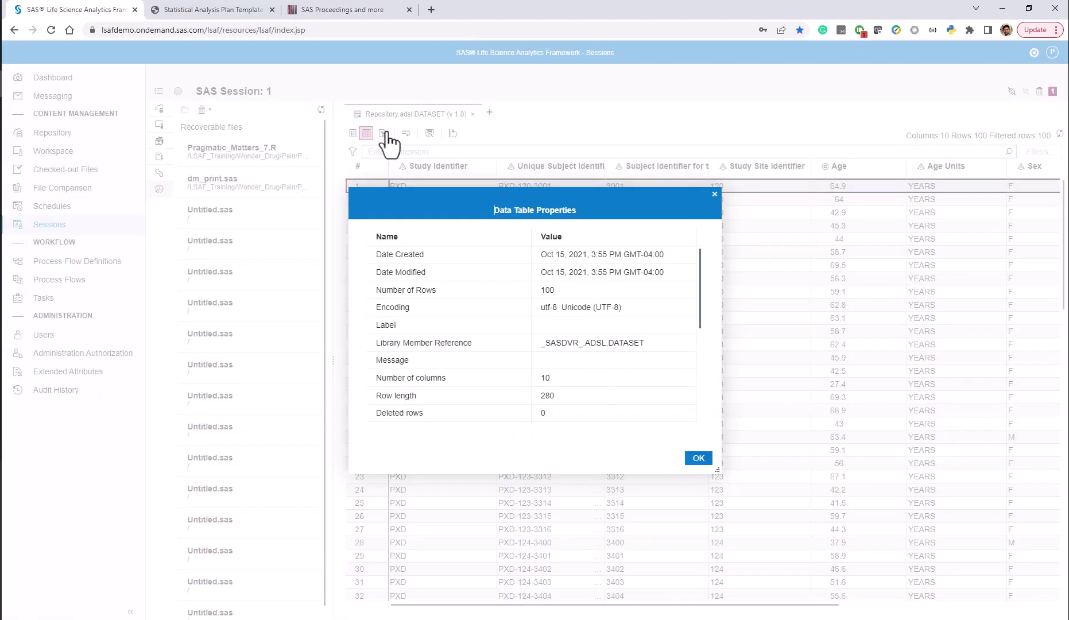
left_click(701, 459)
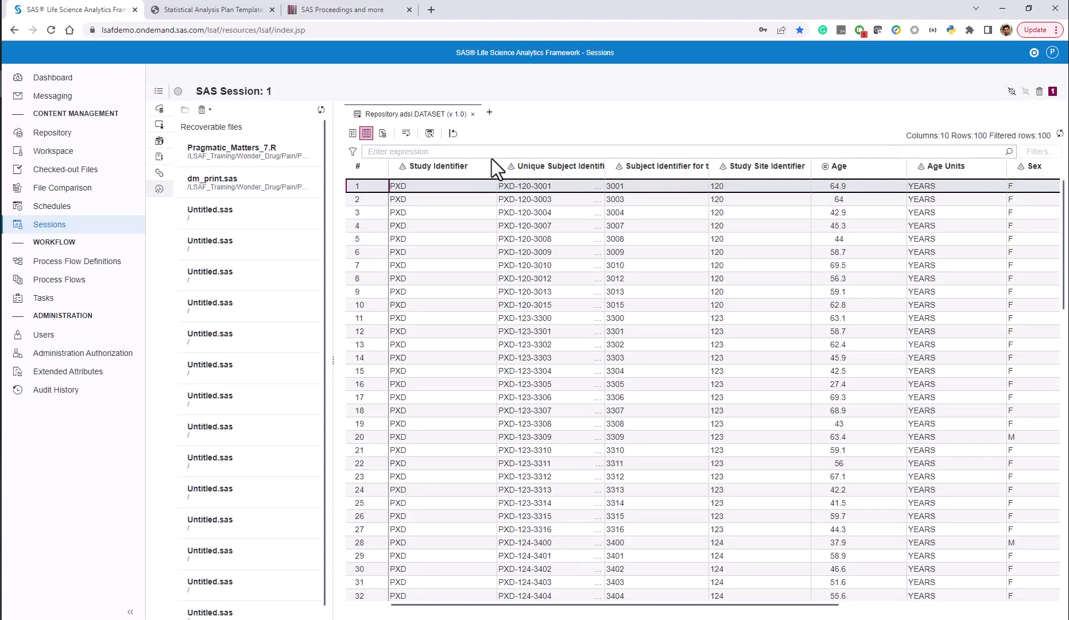
- Filter the adsl table by the first row's Unique Subject Identifier, re-enter the USUBJID expression in the filter, and clear it
right_click(438, 166)
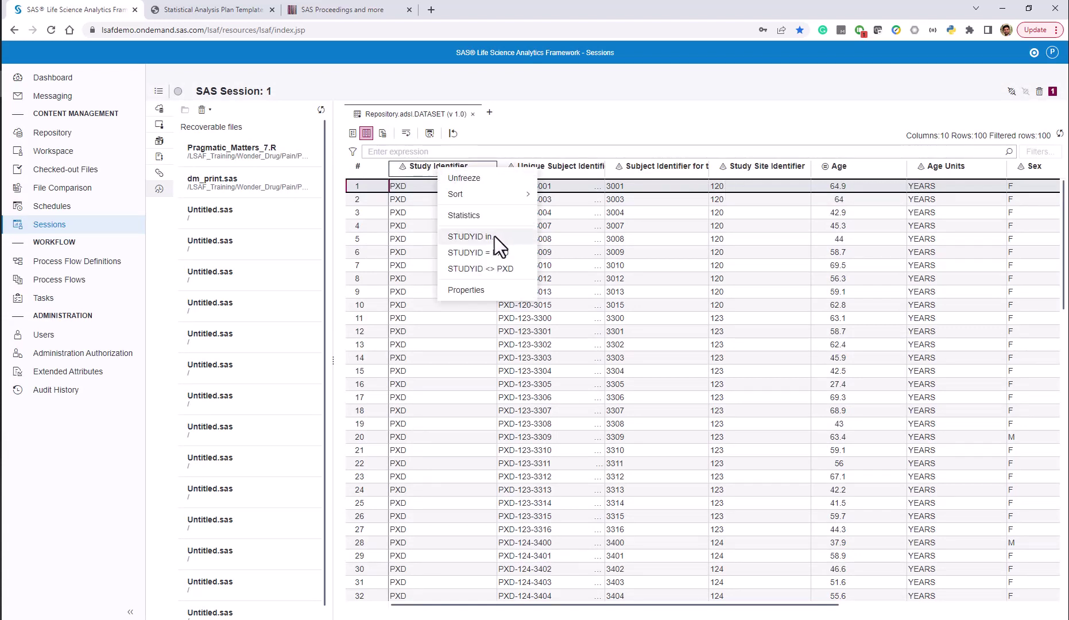
left_click(568, 165)
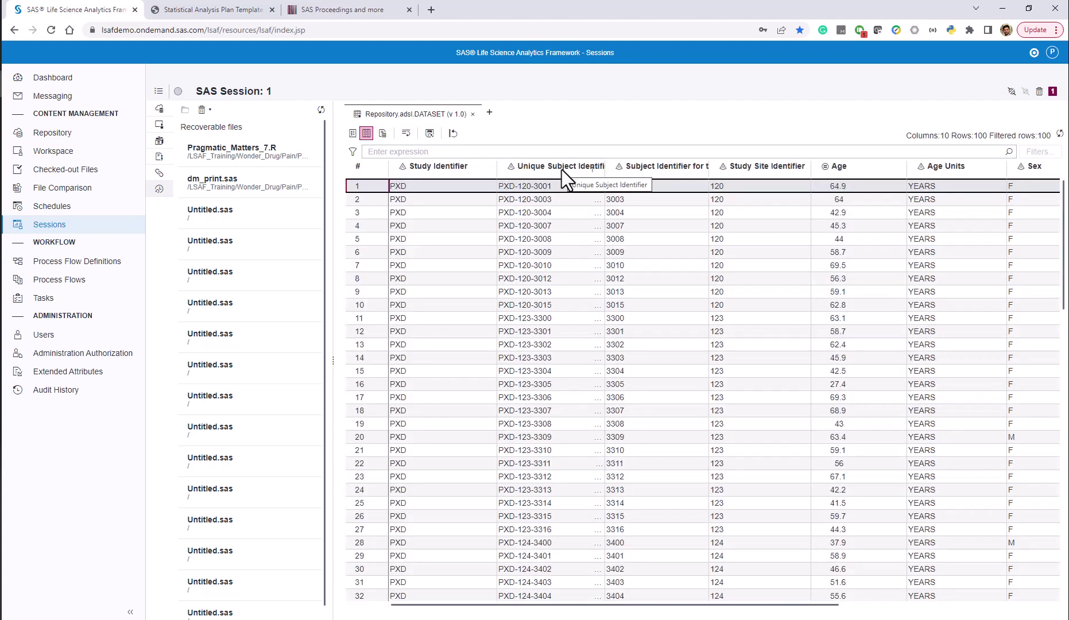
right_click(561, 170)
left_click(607, 253)
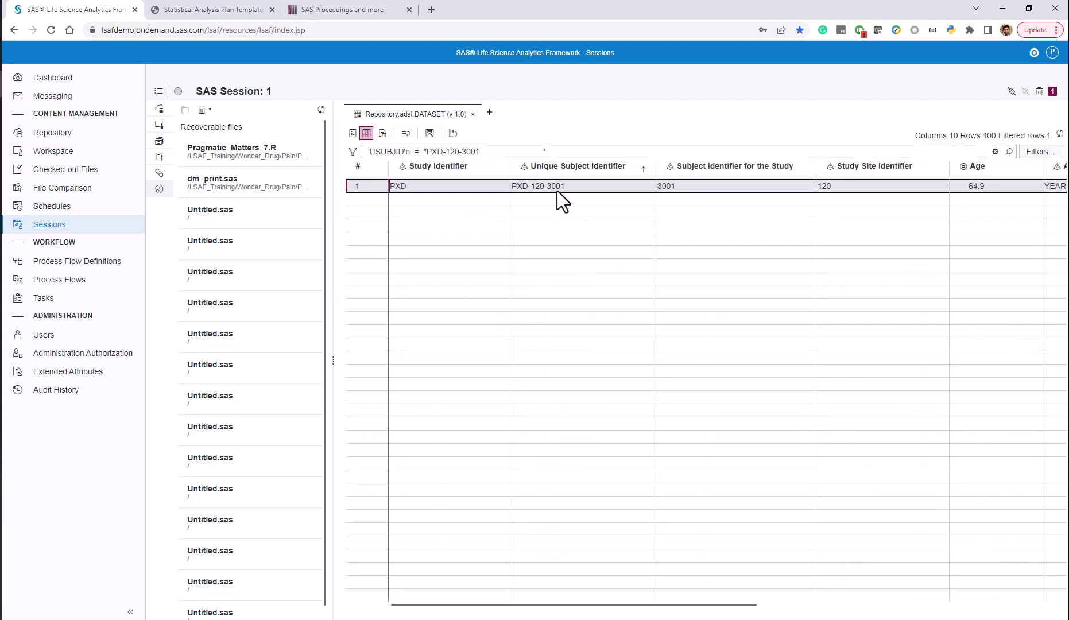
left_click_drag(487, 153, 376, 145)
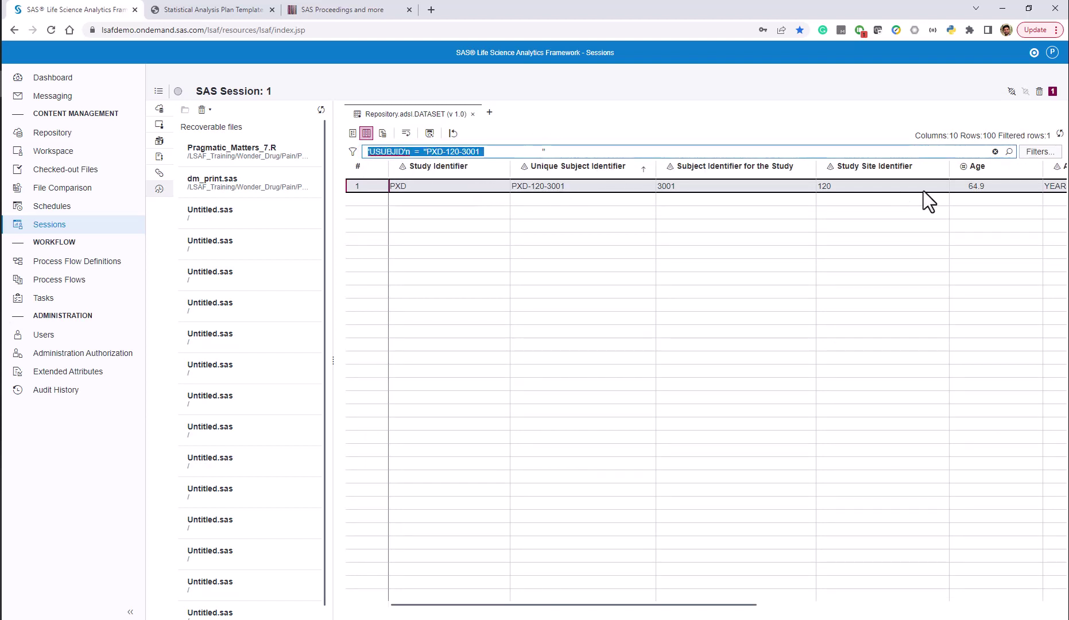
left_click(994, 153)
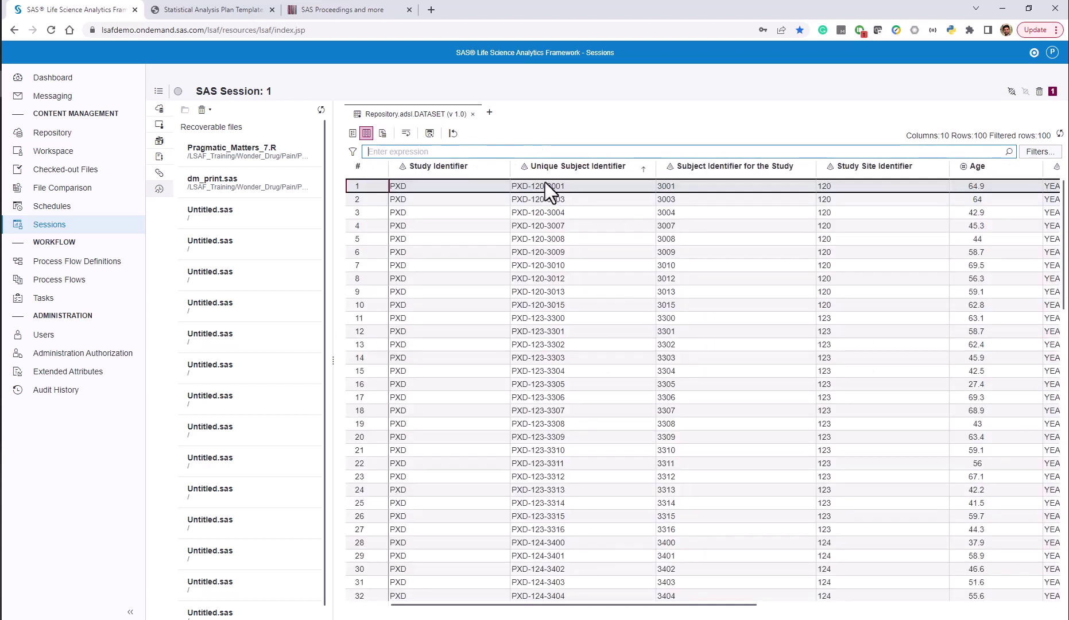
type("'USUBJID'n = \"PXD-120-3001")
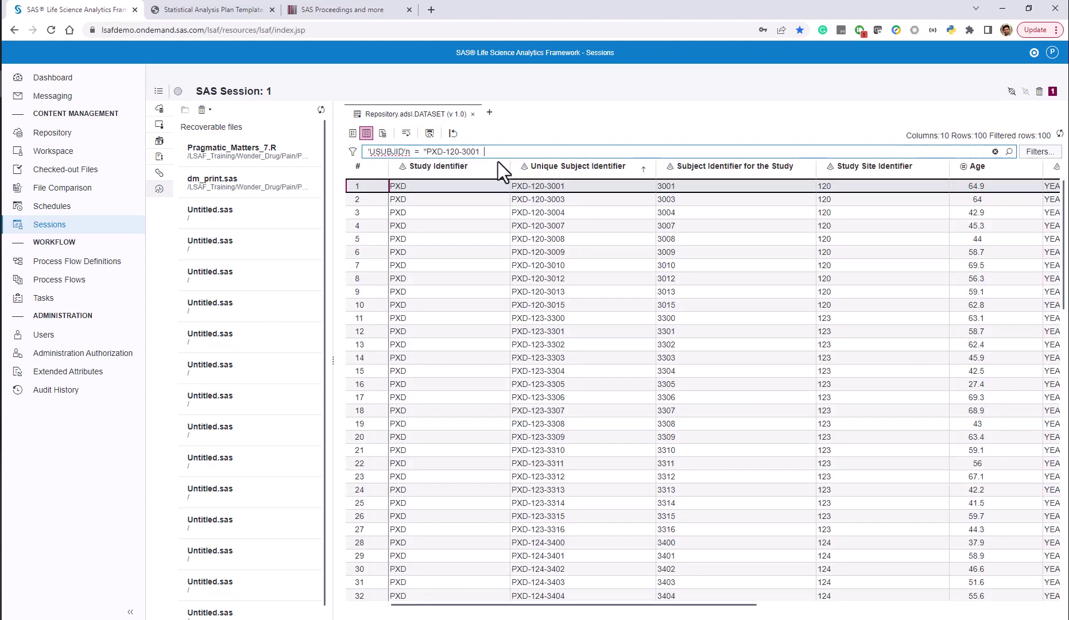
left_click(994, 152)
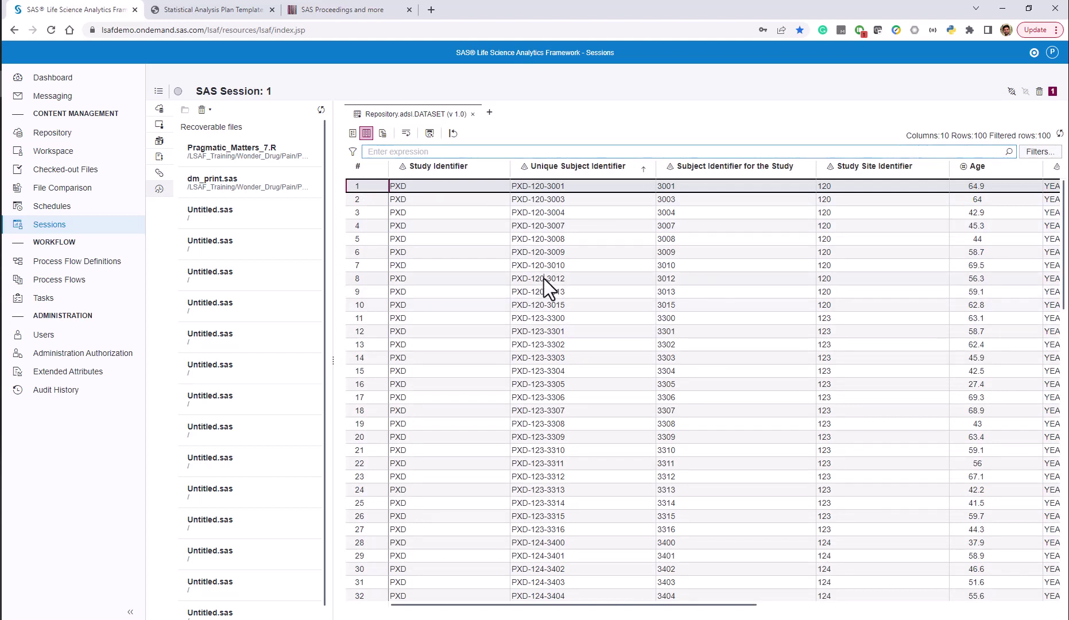
- Filter the adsl table by the Unique Subject Identifier in row 8 and clear the filter
right_click(544, 278)
left_click(590, 310)
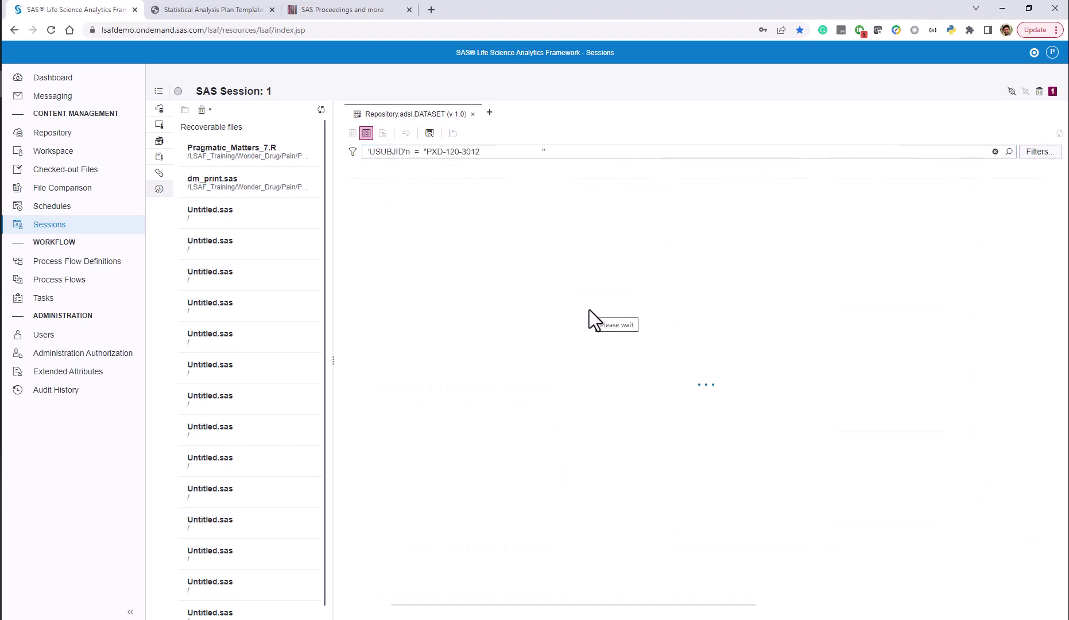
left_click(996, 152)
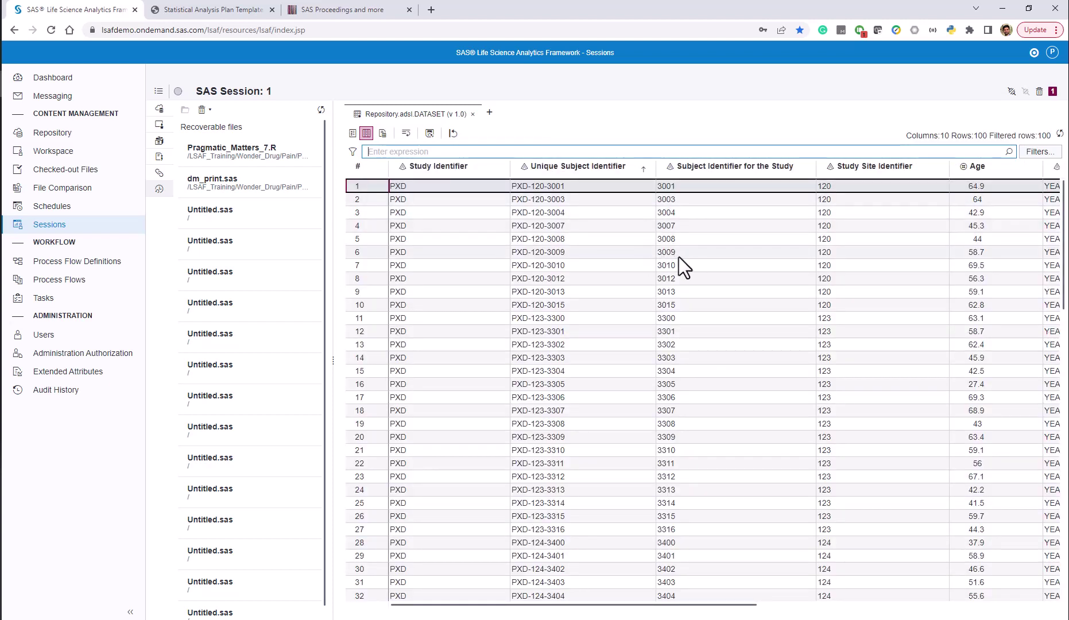
- Open the PainXD101 Documents folder in the repository and widen the Name column to show the full file names
left_click(53, 133)
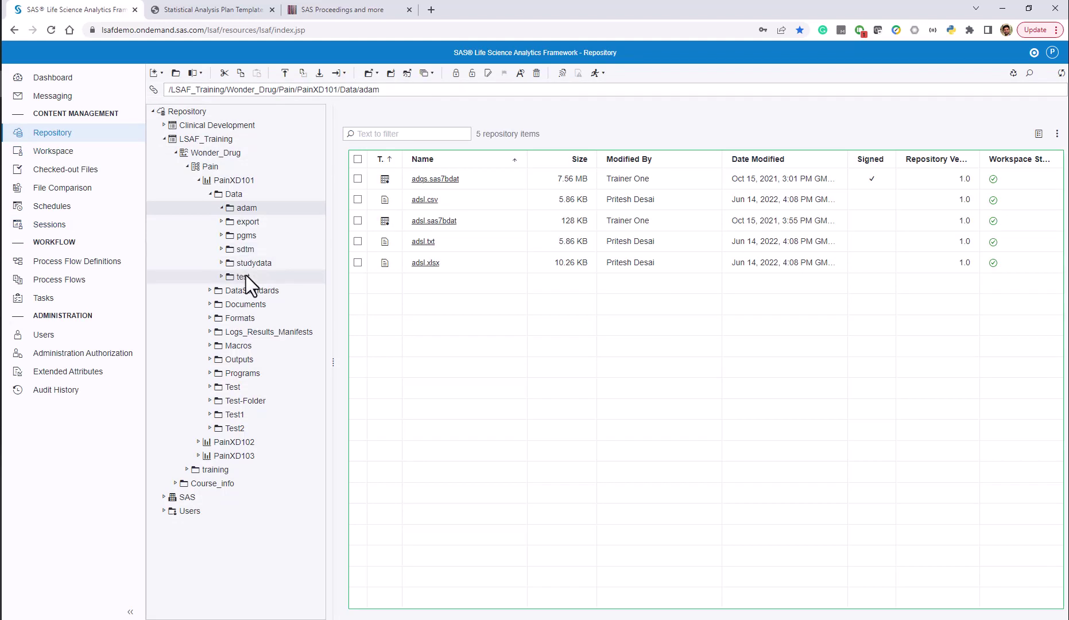
left_click(210, 194)
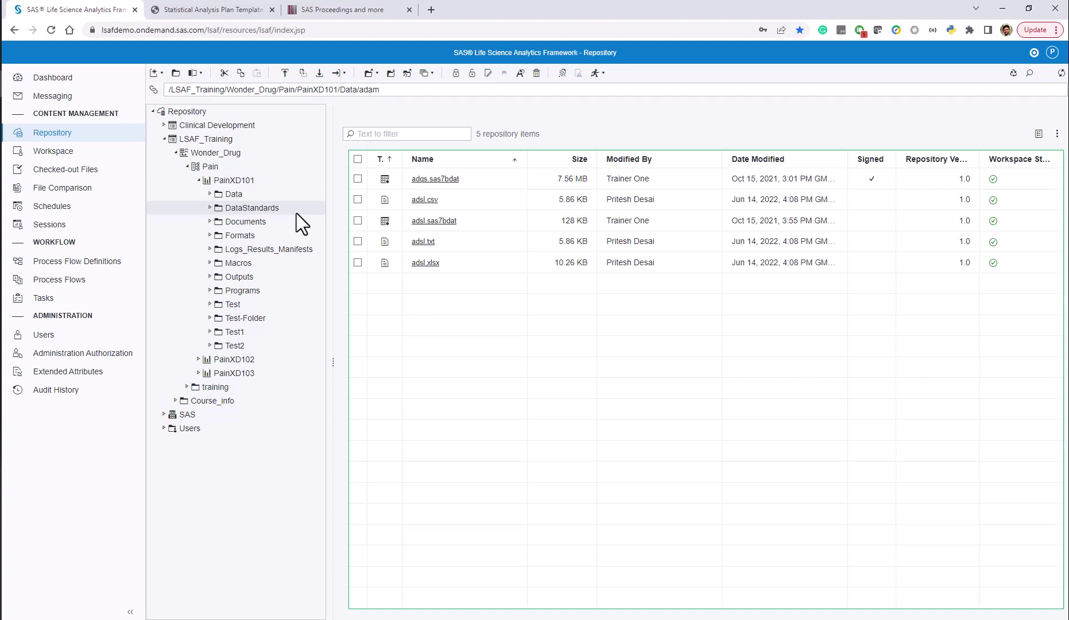
left_click(261, 207)
left_click(257, 220)
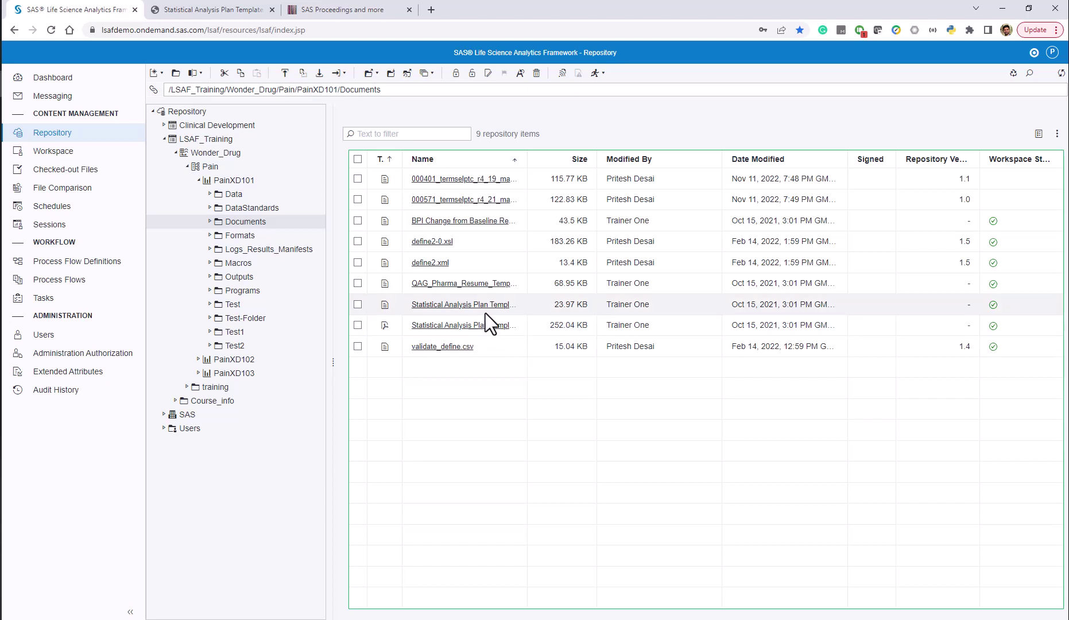
left_click_drag(526, 158, 579, 158)
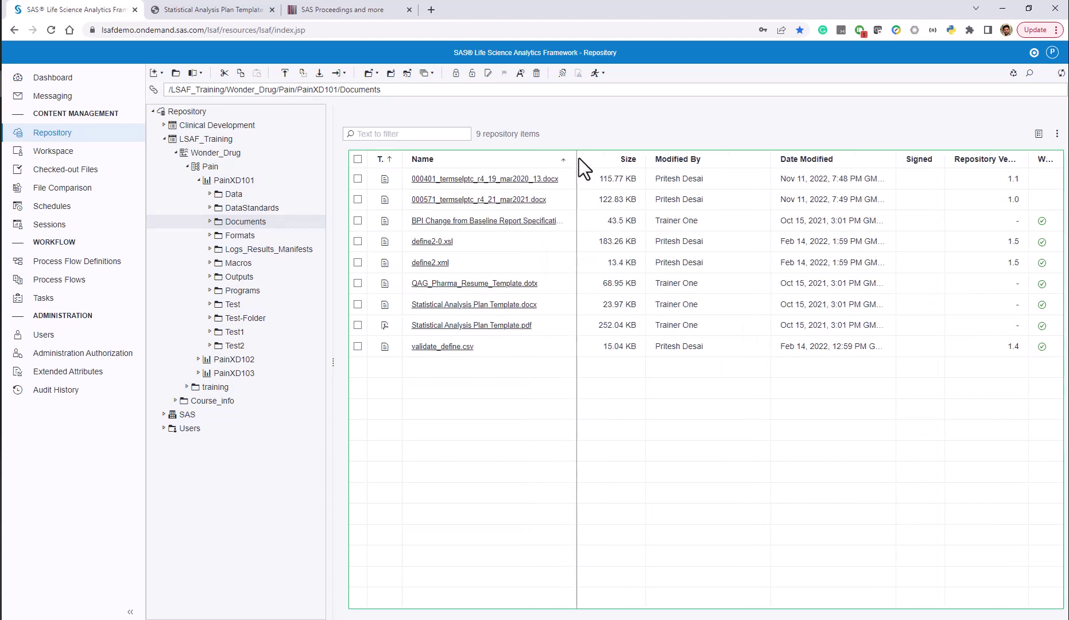
- Open Statistical Analysis Plan Template.pdf from the Documents folder and skim through its table of contents
left_click(498, 326)
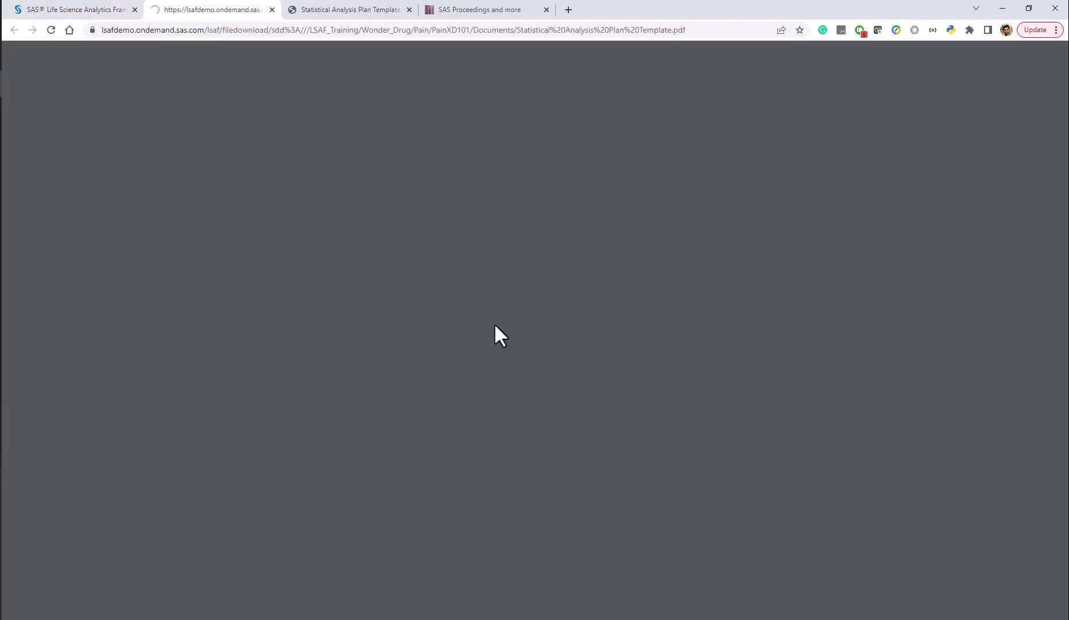
left_click(112, 11)
left_click(182, 13)
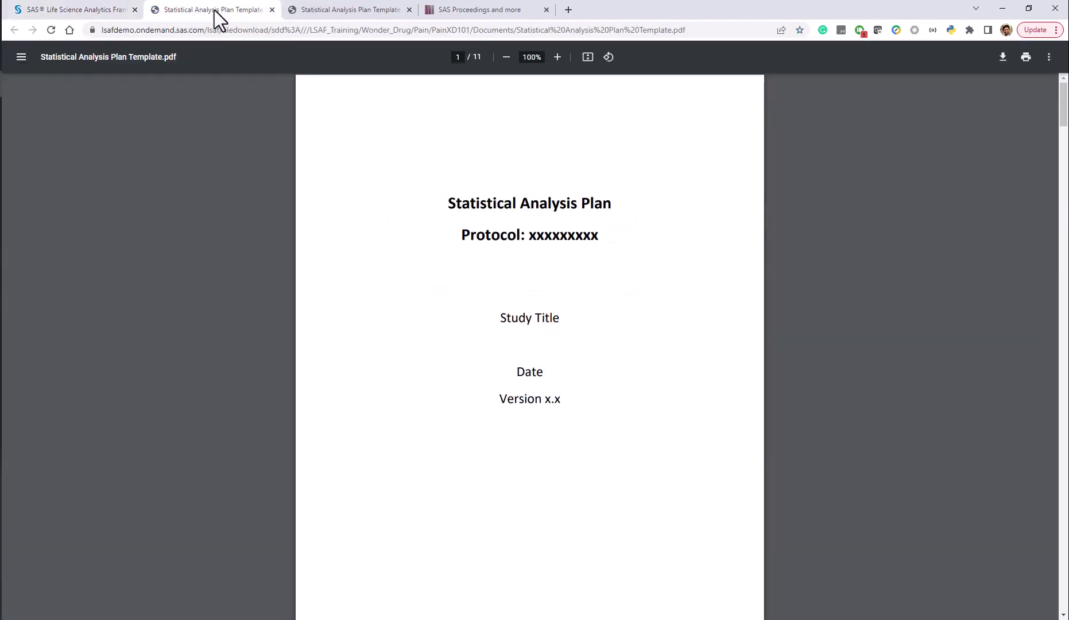
scroll(573, 415, "down", 5)
left_click_drag(1062, 138, 1062, 247)
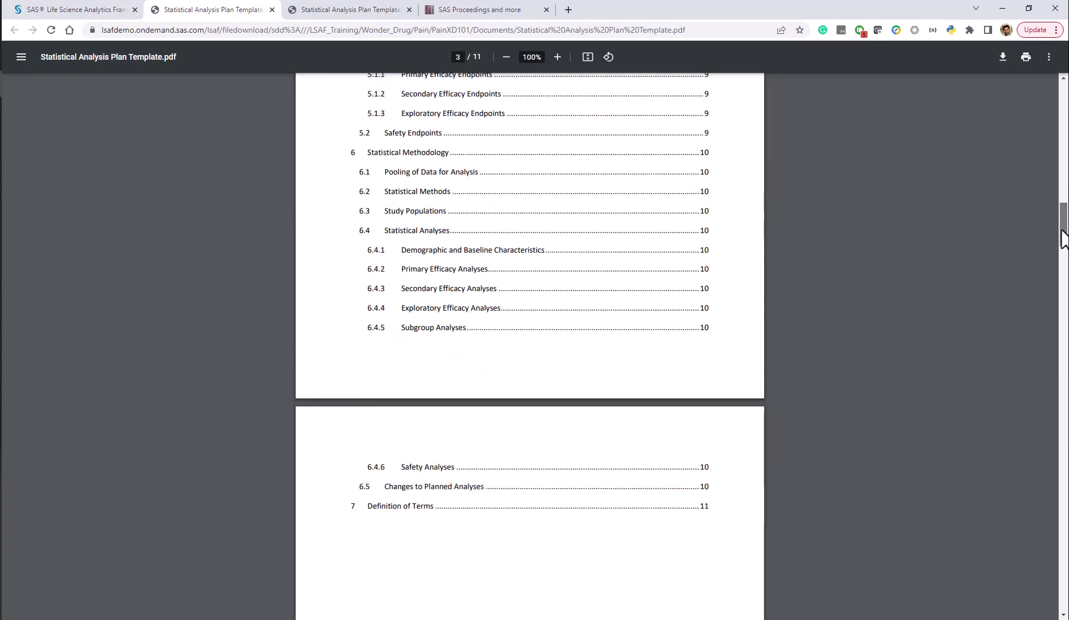
- Query the audit history for Downloaded actions performed by the signed-in user, keeping the default date range
left_click(103, 11)
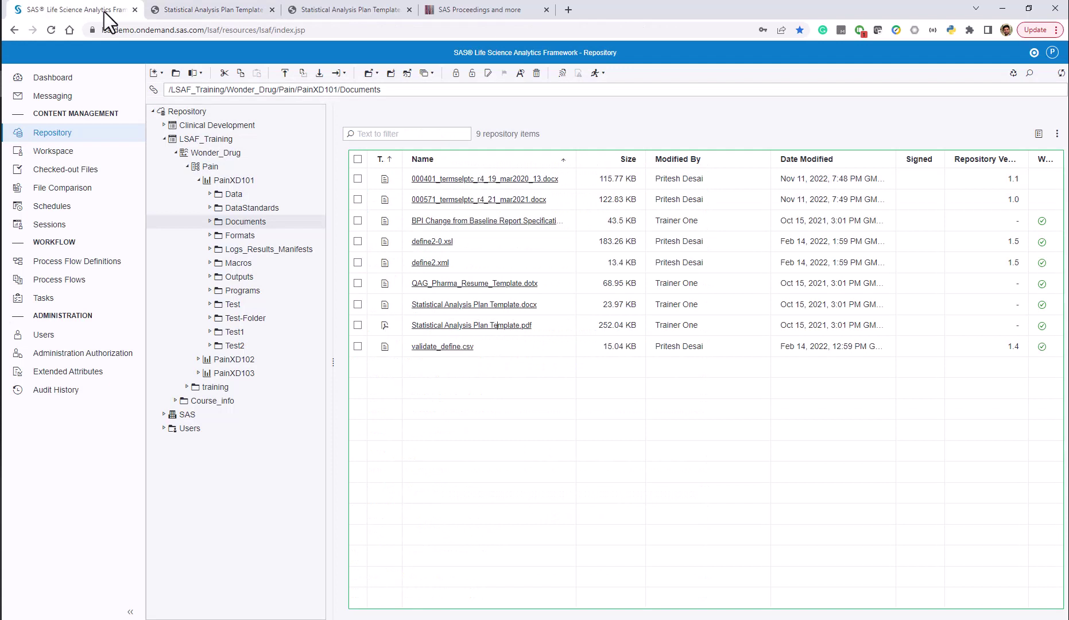
left_click(65, 393)
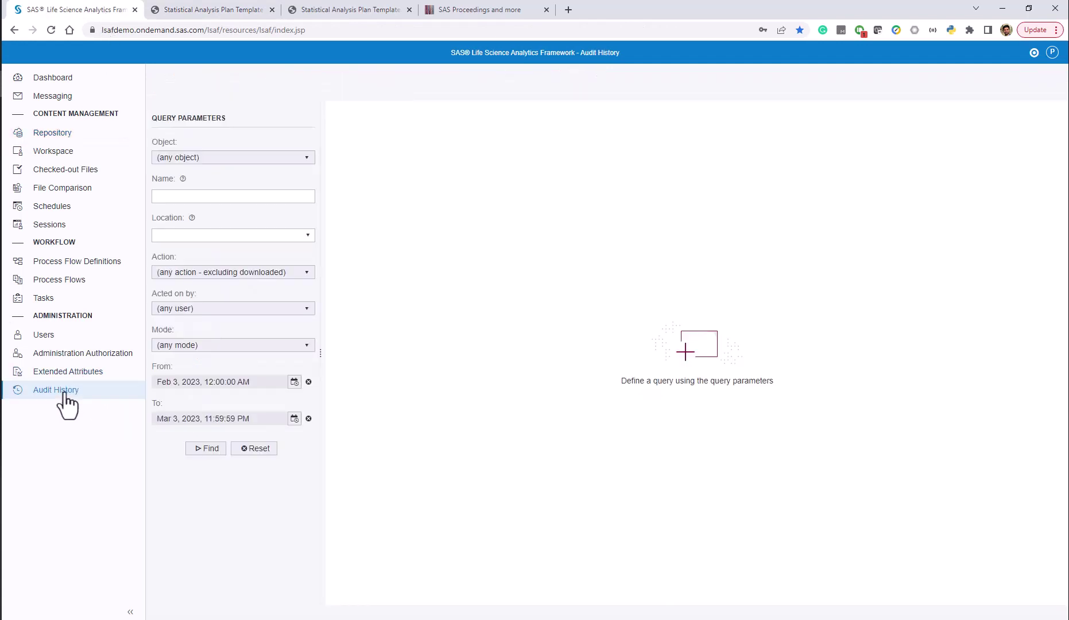
left_click(307, 273)
left_click_drag(312, 309, 319, 395)
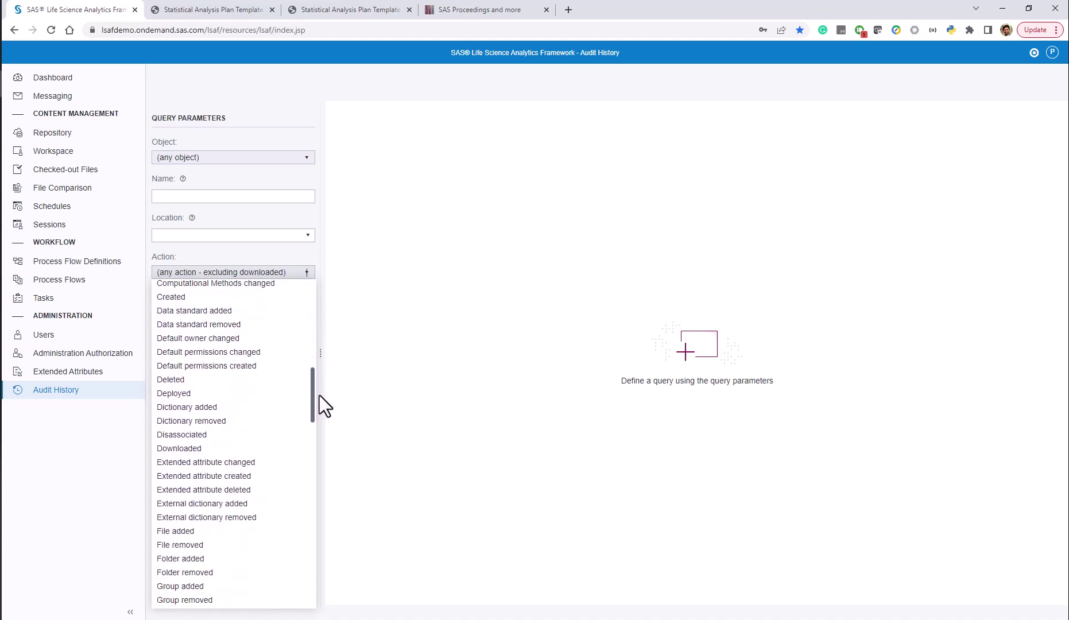
left_click(224, 446)
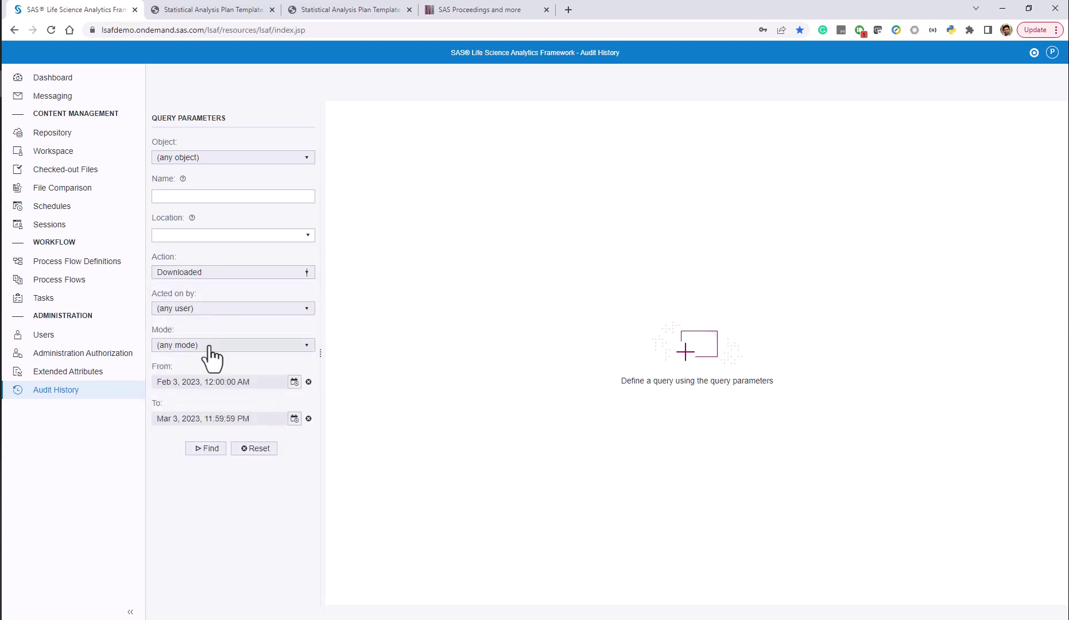
left_click(210, 310)
left_click(201, 361)
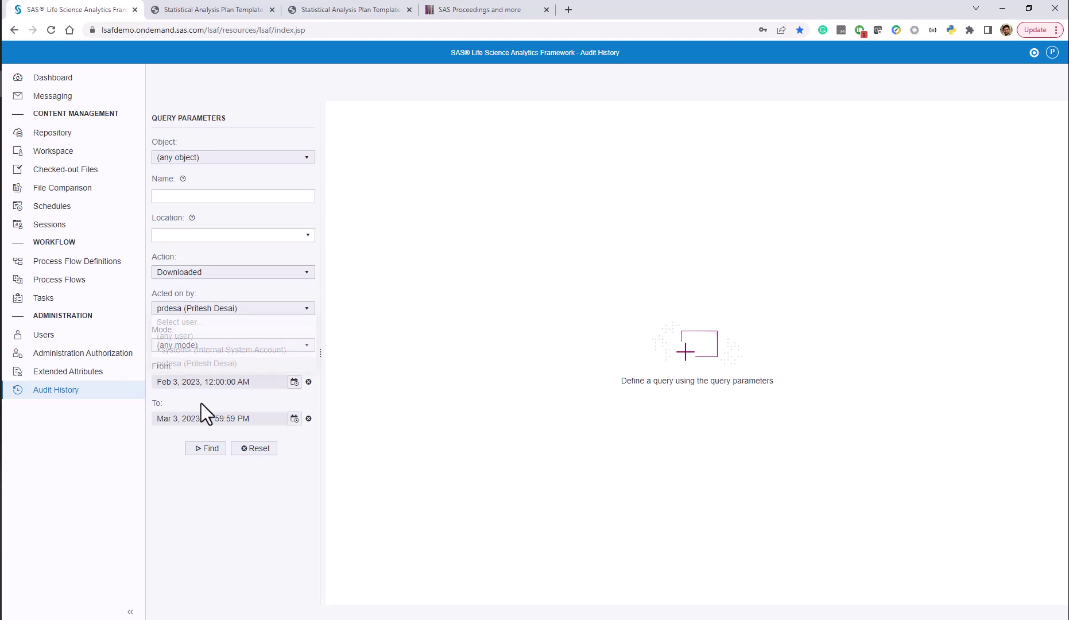
left_click(207, 448)
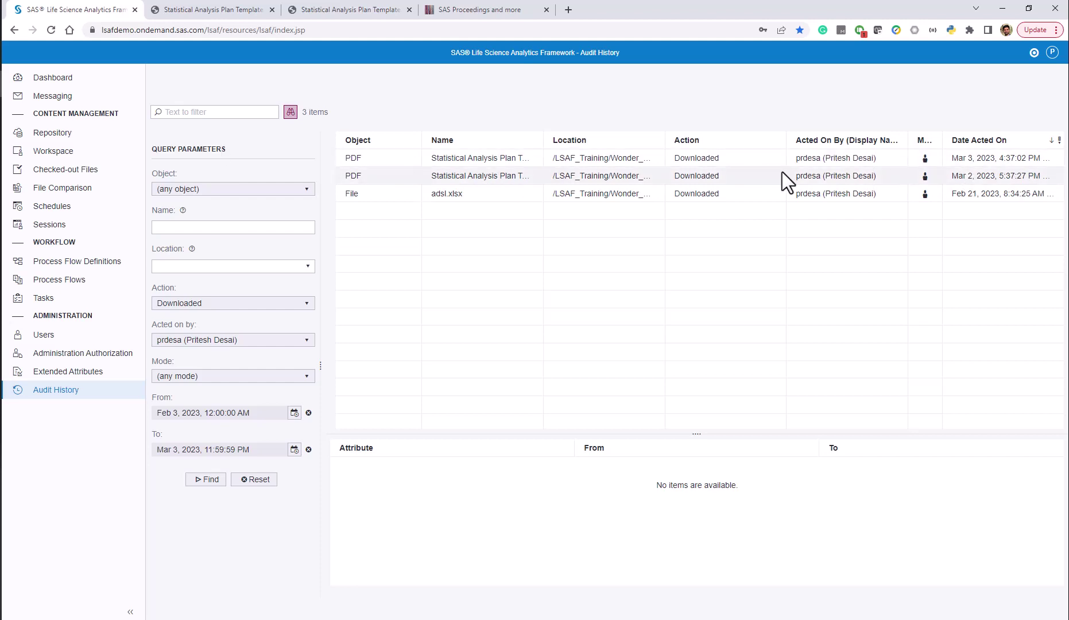
- Close both open copies of the Statistical Analysis Plan Template PDF
left_click(225, 4)
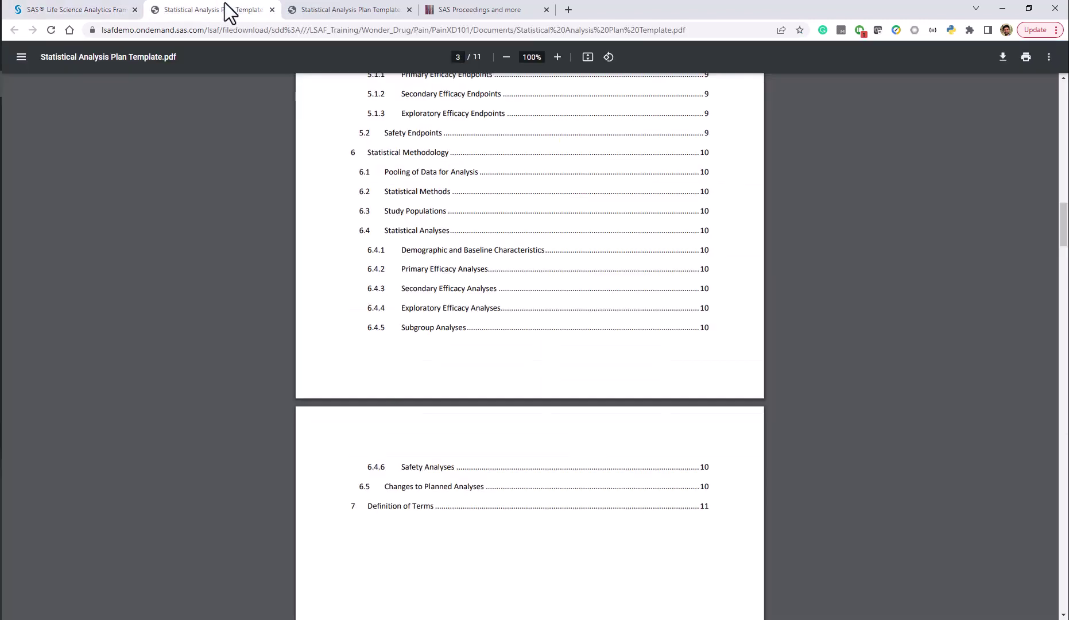
left_click(272, 10)
left_click(272, 10)
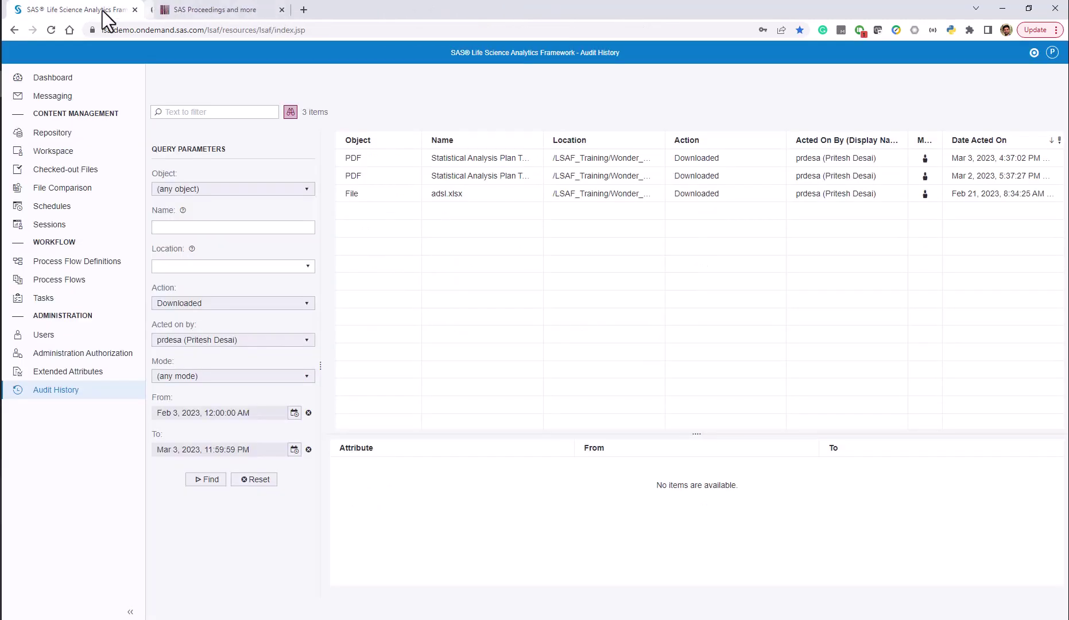
- Open the Dev folder under PainXD101 Programs in the repository
left_click(52, 132)
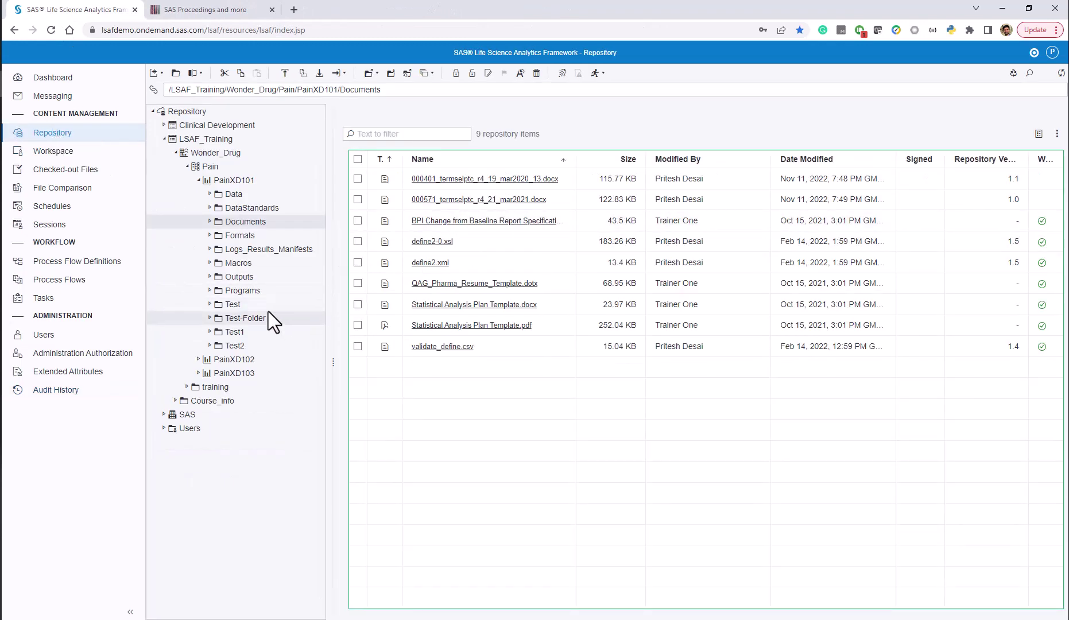
left_click(239, 291)
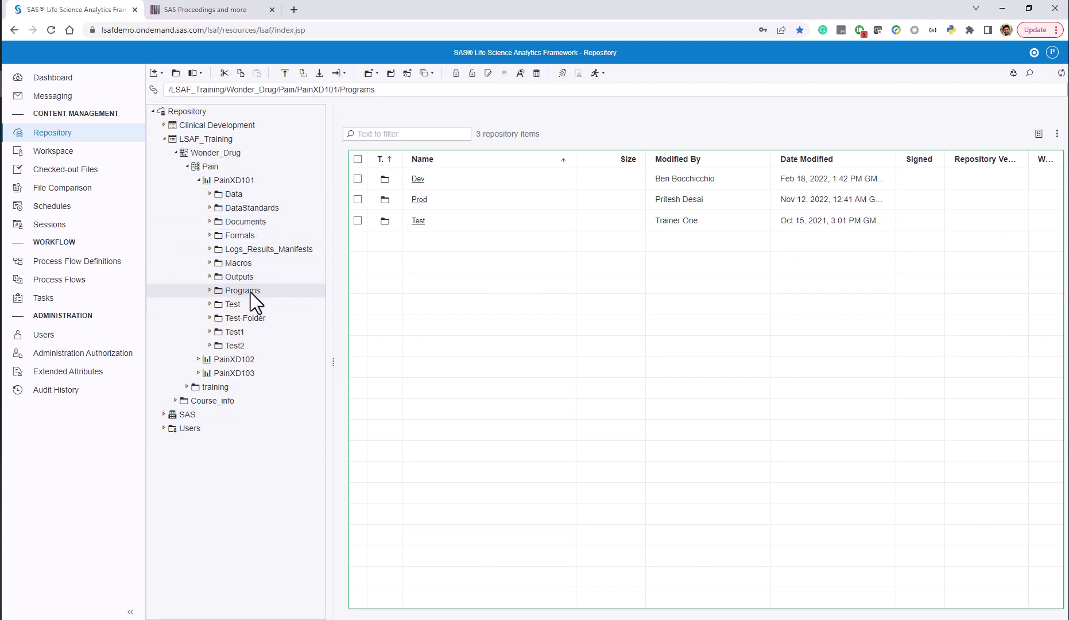
left_click(210, 291)
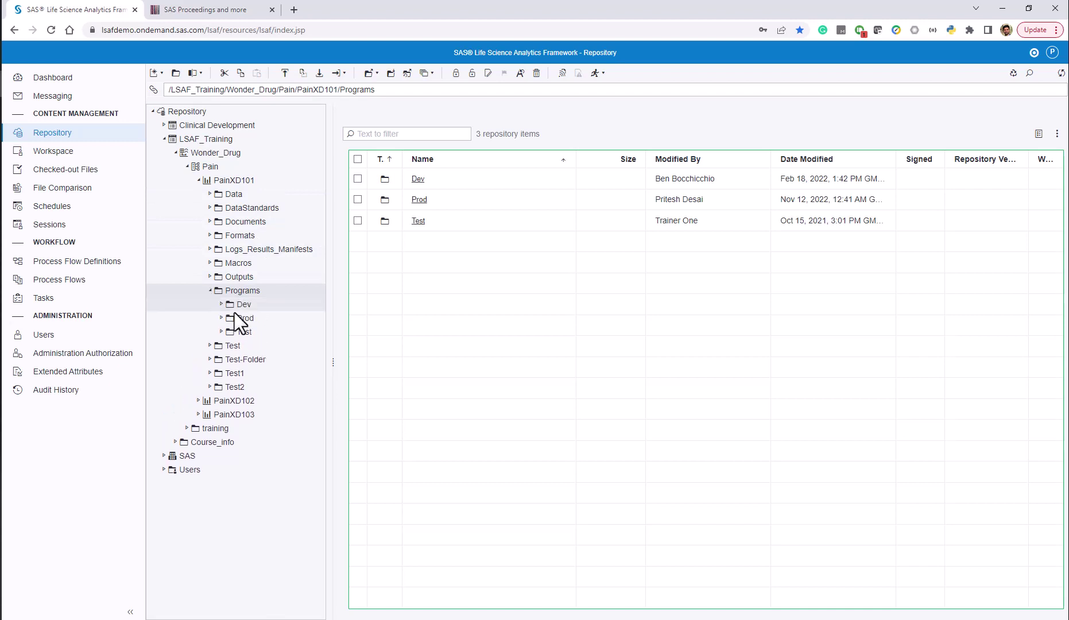
left_click(245, 305)
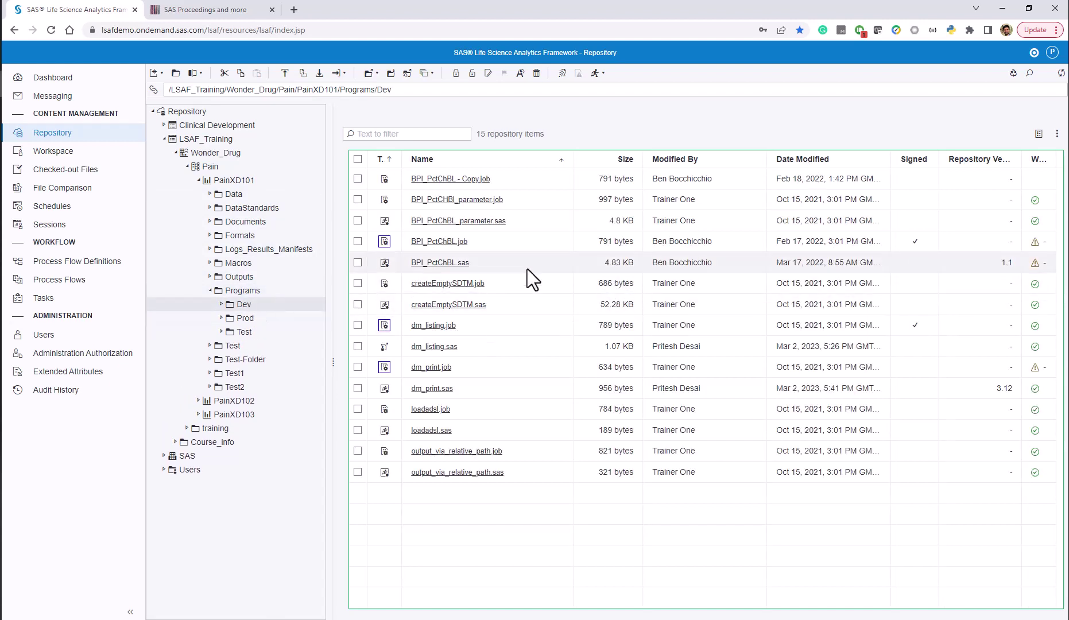
- Check out dm_listing.sas and dm_print.sas together from the Dev folder to the workspace
left_click(357, 346)
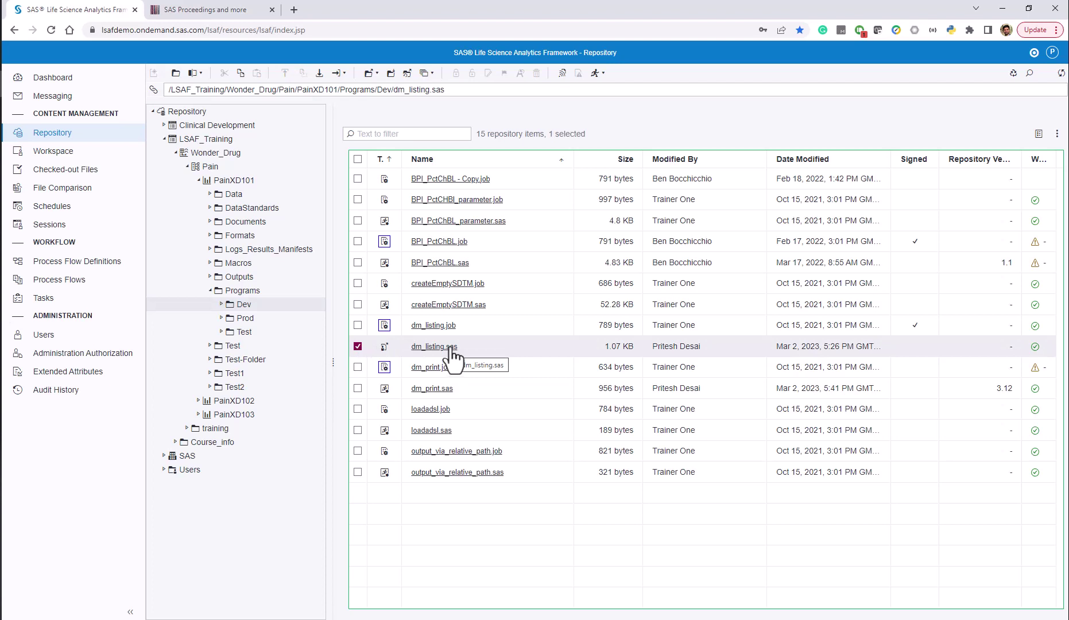
left_click(357, 388)
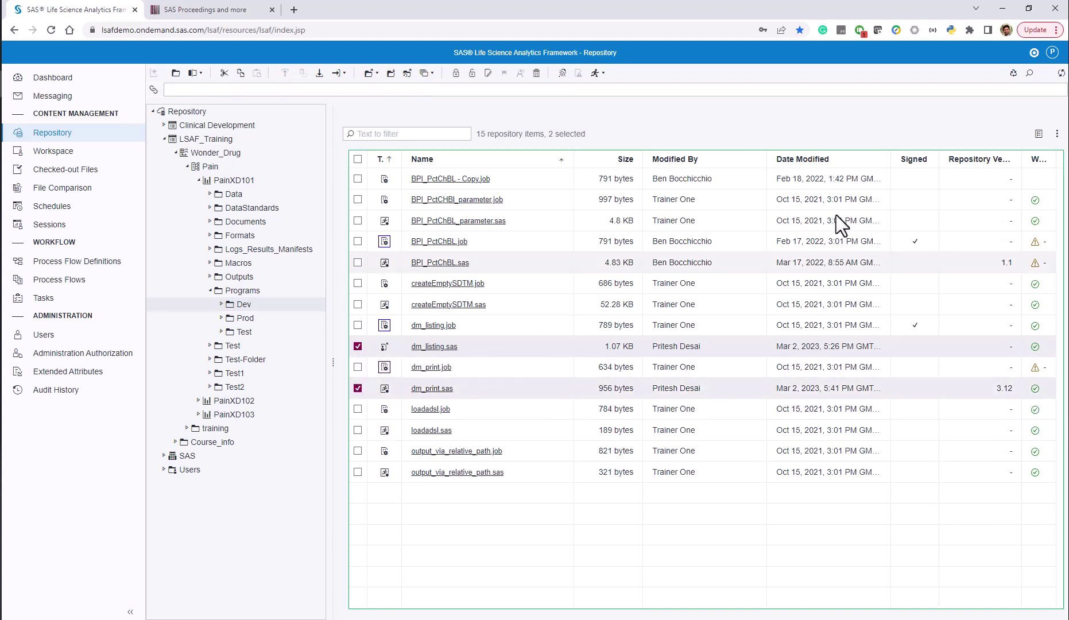
right_click(432, 345)
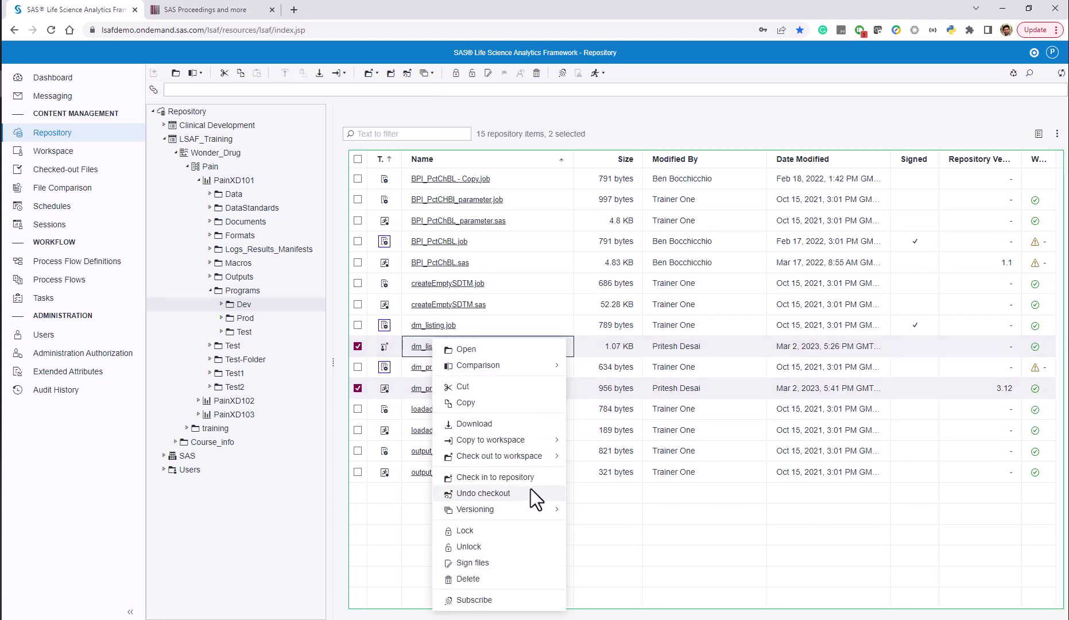
mouse_move(537, 458)
left_click(599, 458)
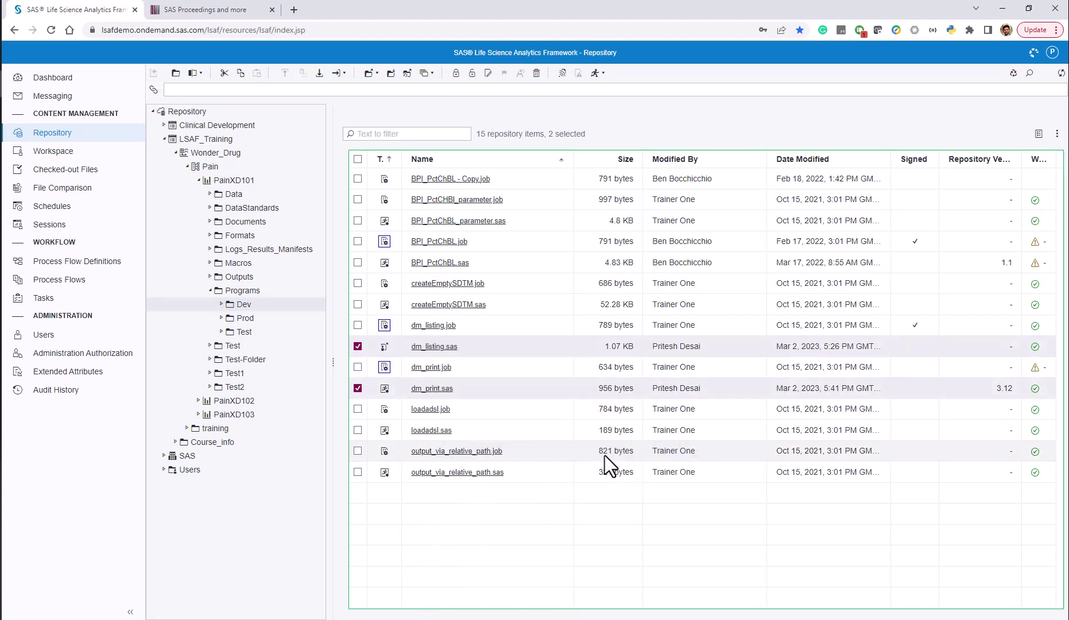
- Review the action status details of the check-out for each of the two files and close them
left_click(1034, 55)
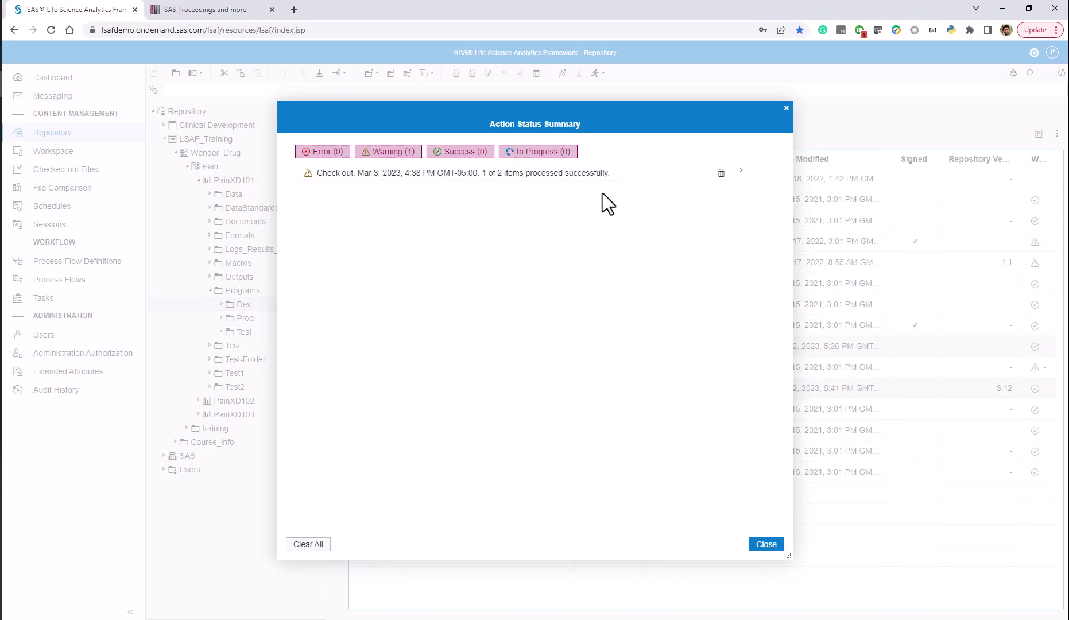
left_click(590, 174)
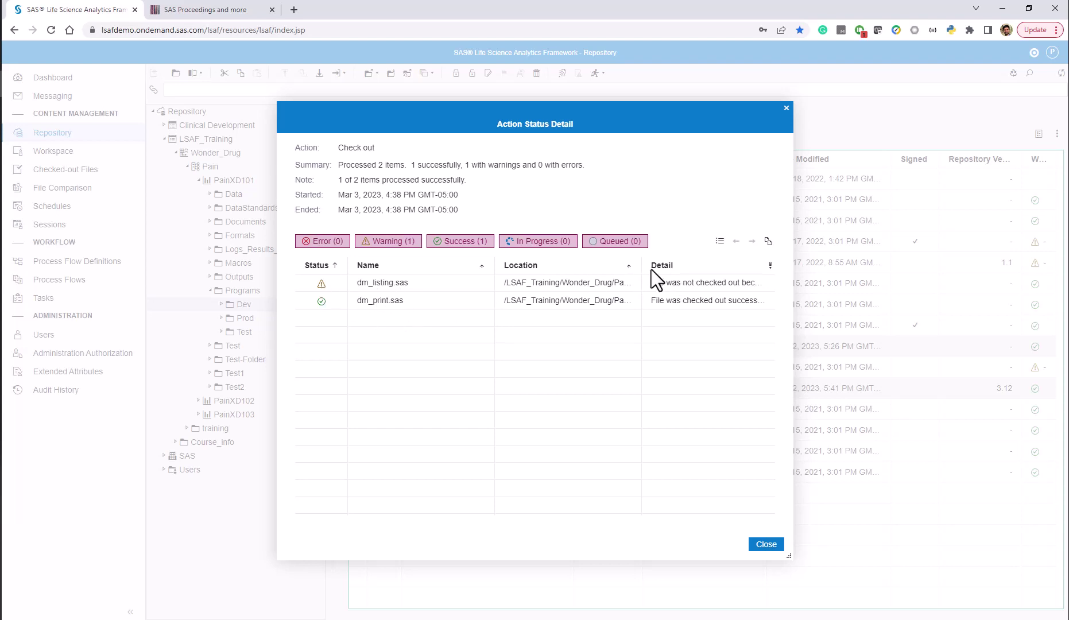
left_click(766, 545)
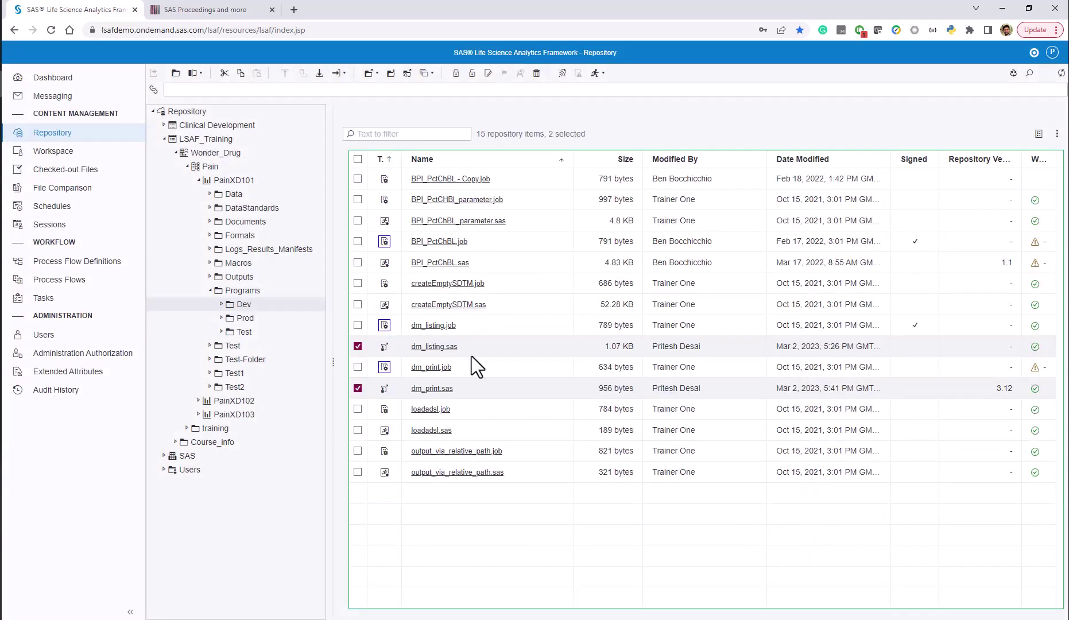
- Query the checked-out files for any user
left_click(70, 171)
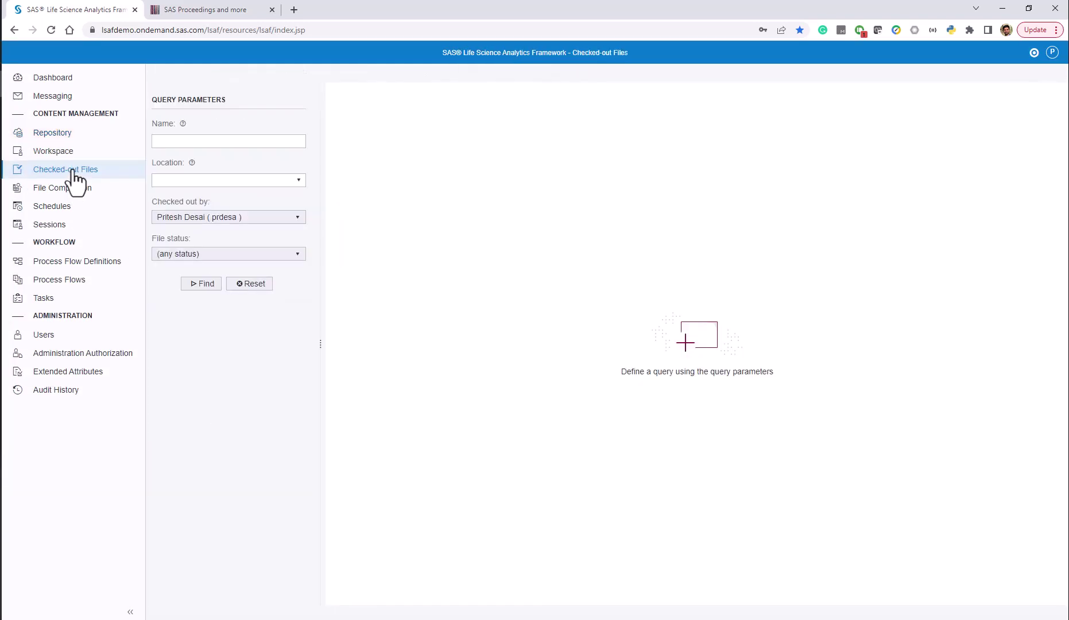
left_click(229, 218)
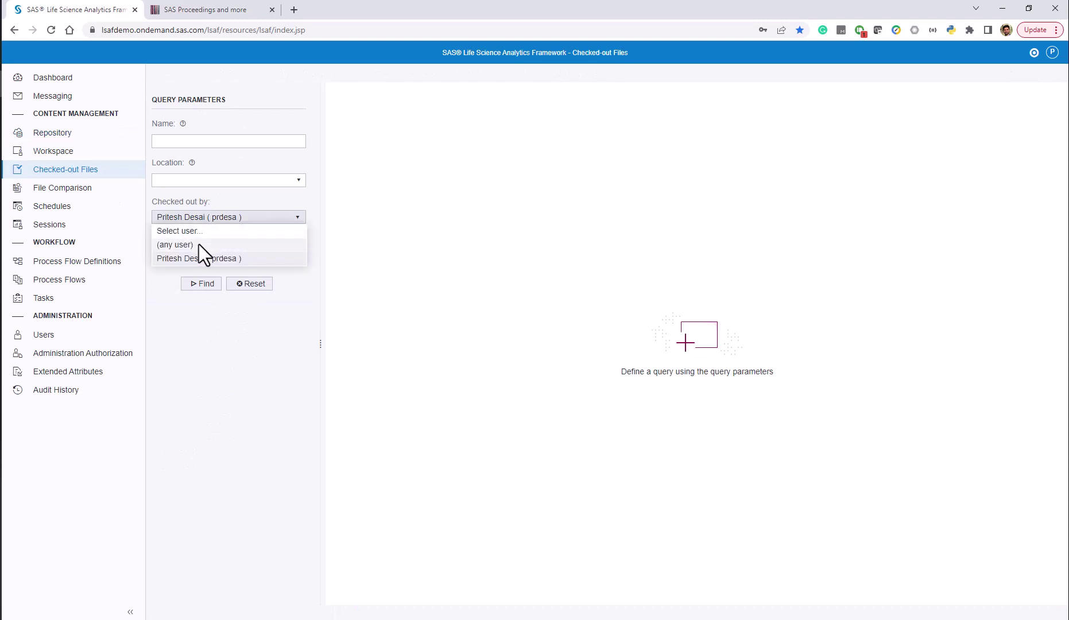
left_click(199, 244)
left_click(203, 285)
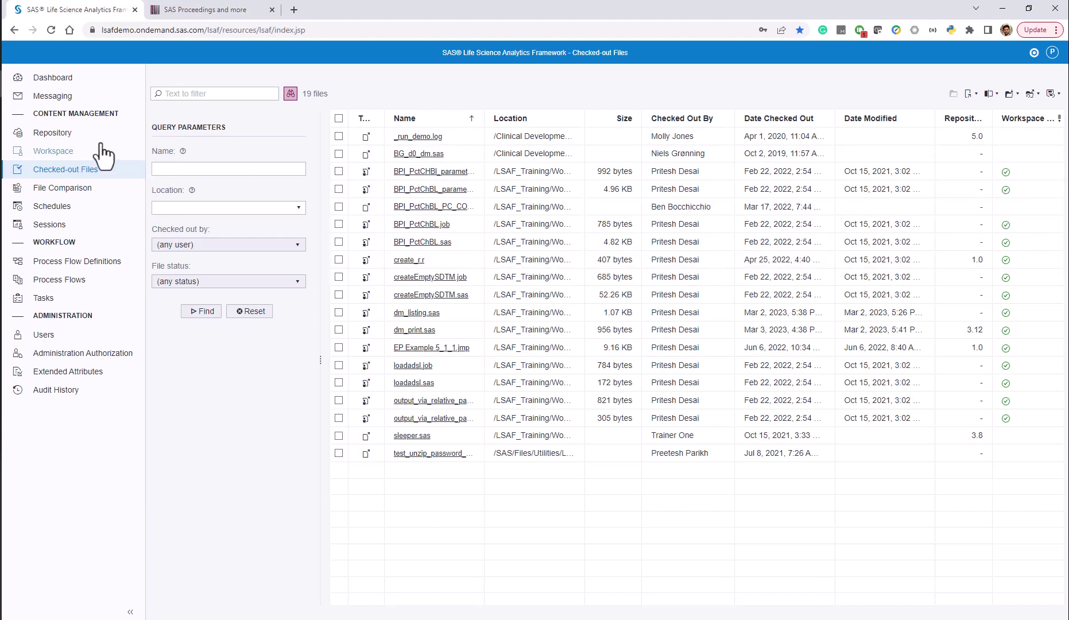
- Open dm_print.sas from the workspace's PainXD101 Programs/Dev folder in a session editor
left_click(50, 137)
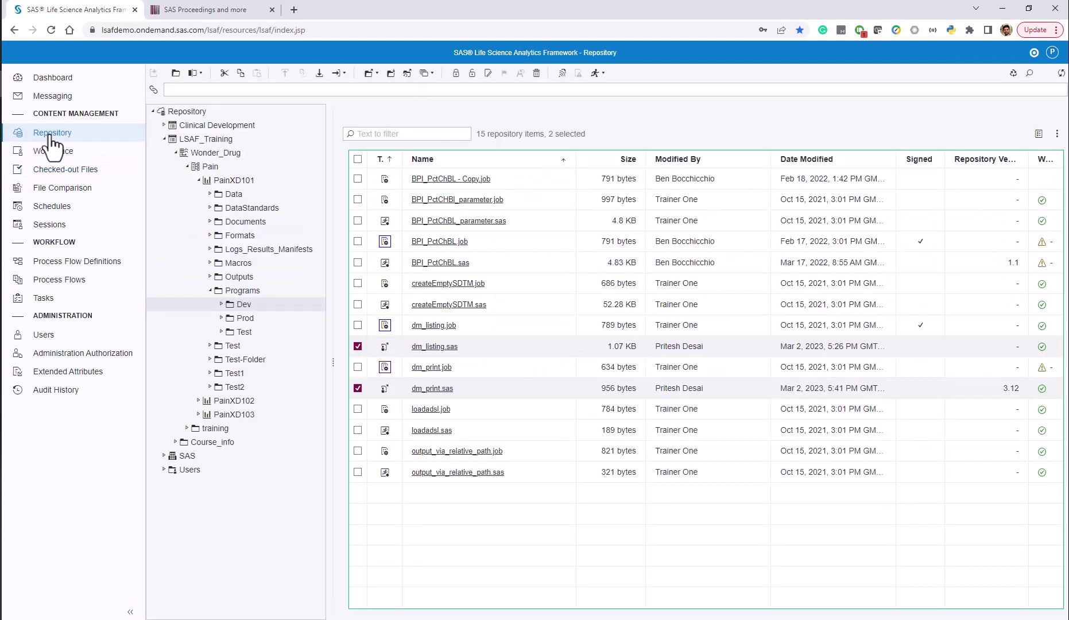
left_click(58, 157)
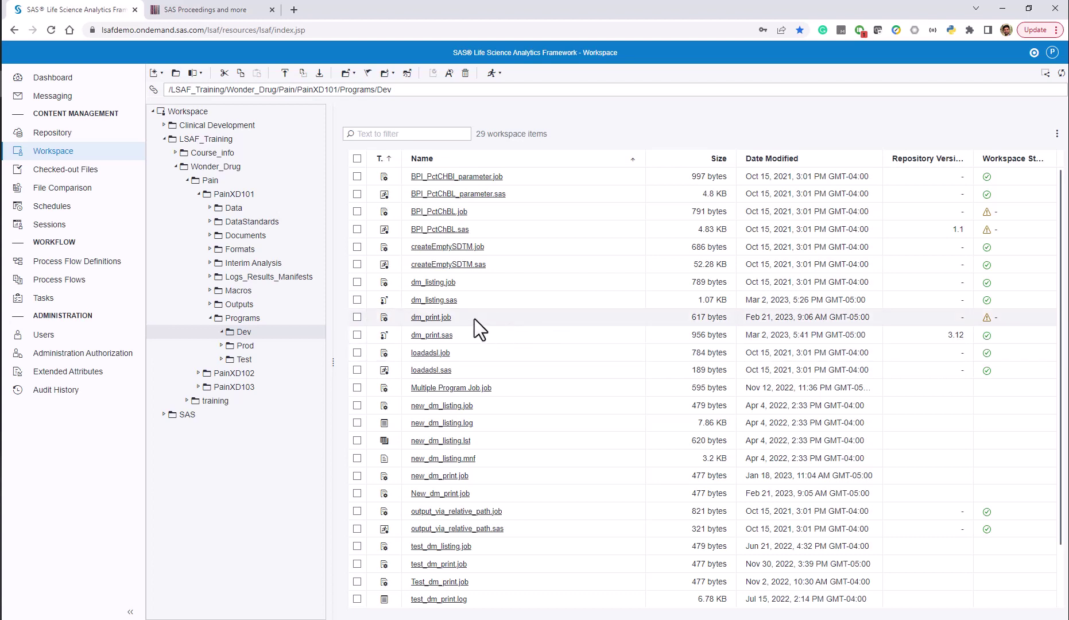
left_click(428, 335)
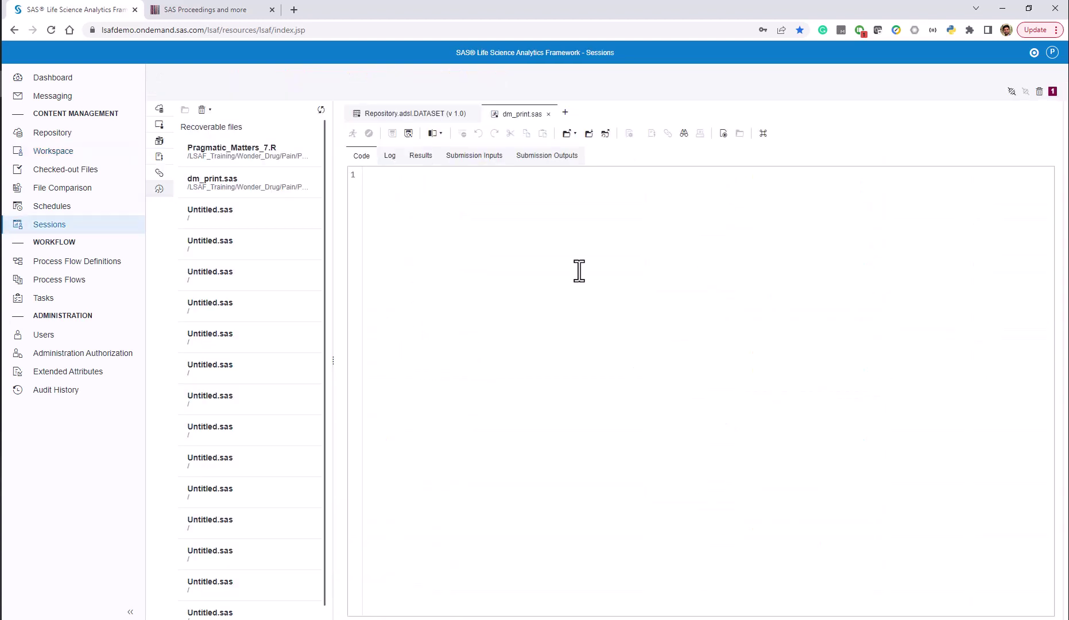
- Try running dm_print.sas without the semicolon that ends the libname statement, and check the log
left_click(677, 303)
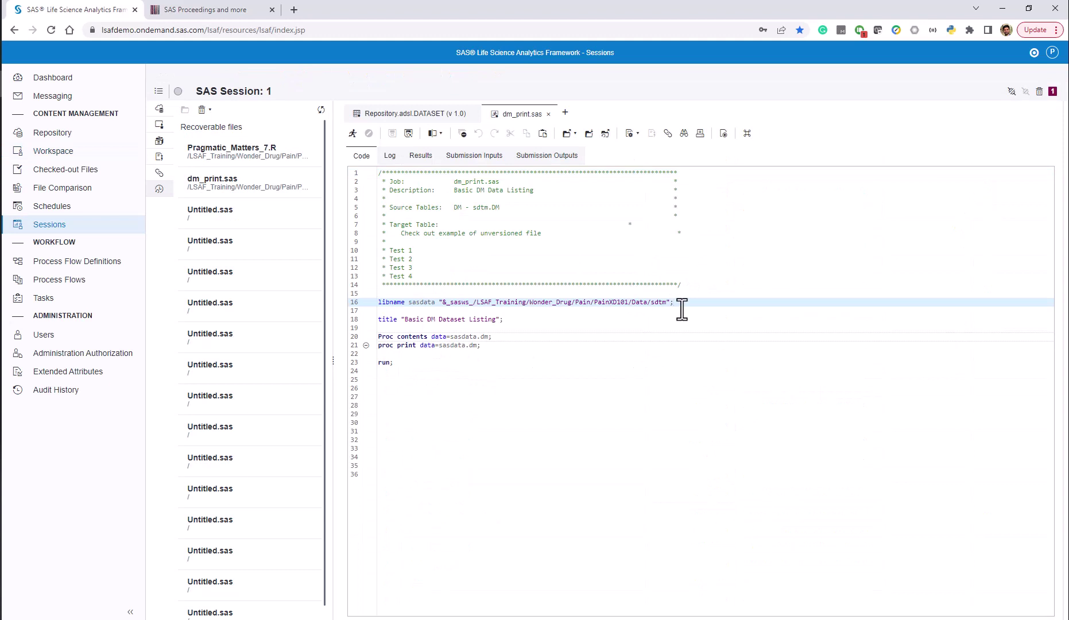
key("BackSpace")
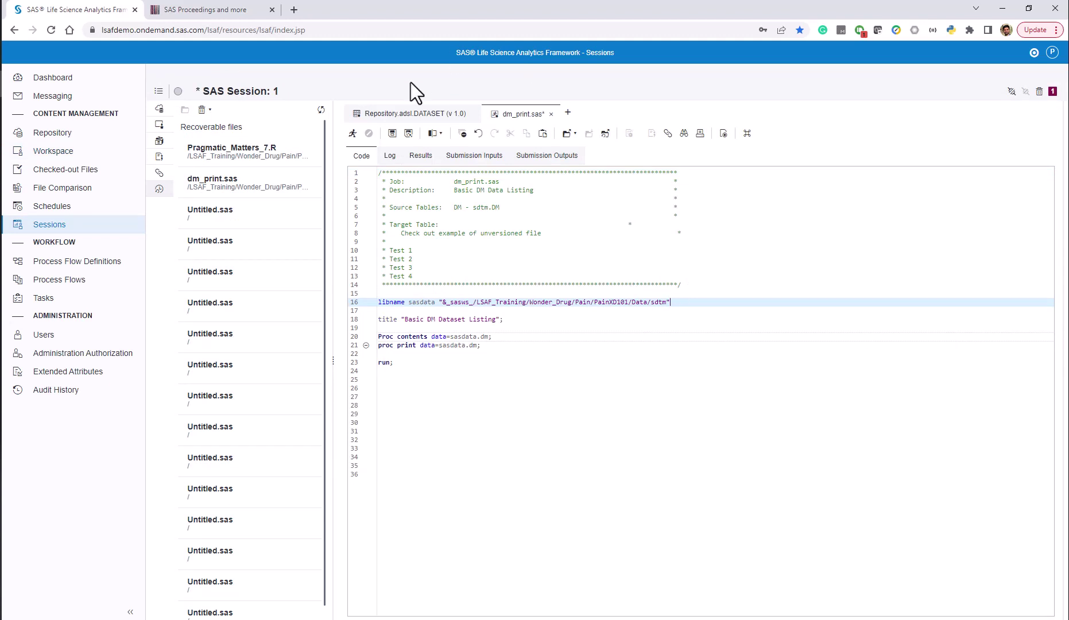
left_click(352, 131)
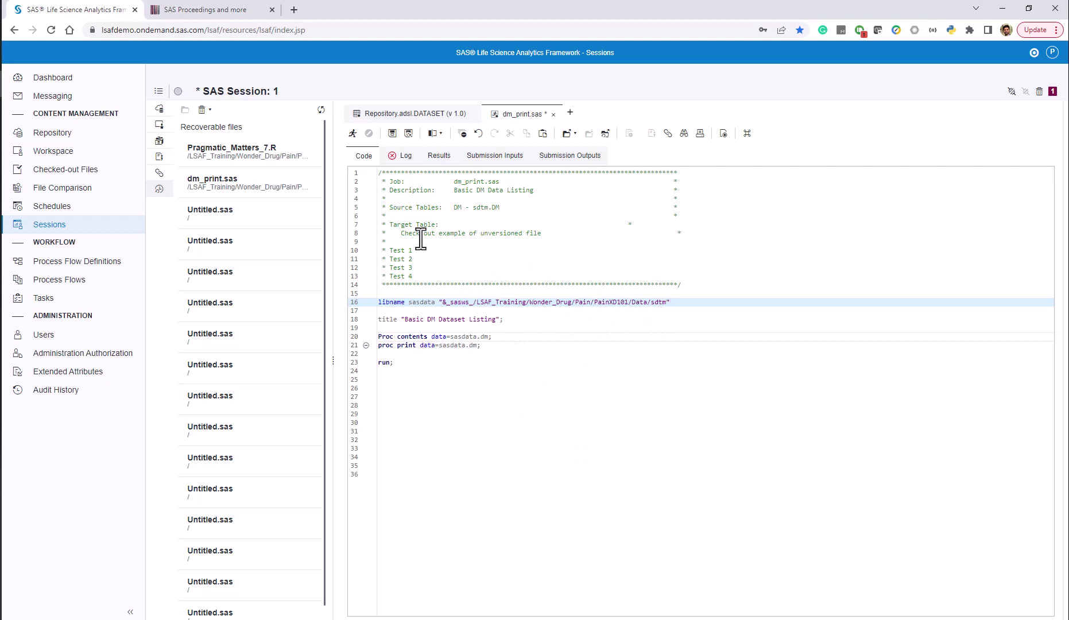
left_click(396, 158)
left_click(354, 157)
- Delete the Test 2, Test 3 and Test 4 comment lines from the header of dm_print.sas and save the file
left_click(413, 267)
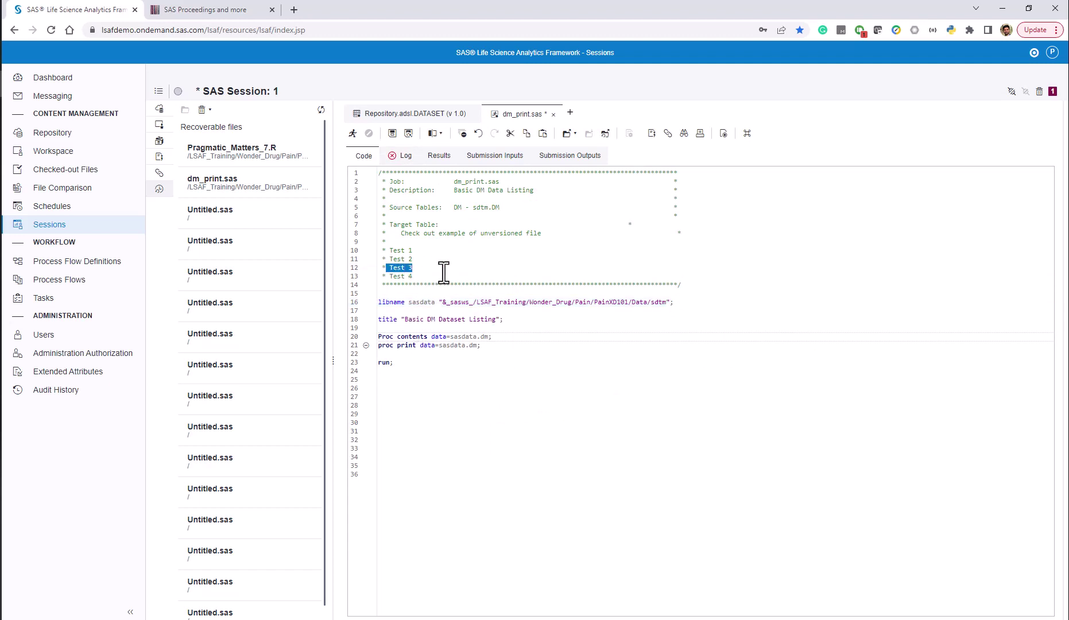
left_click_drag(706, 276, 368, 262)
key("Delete")
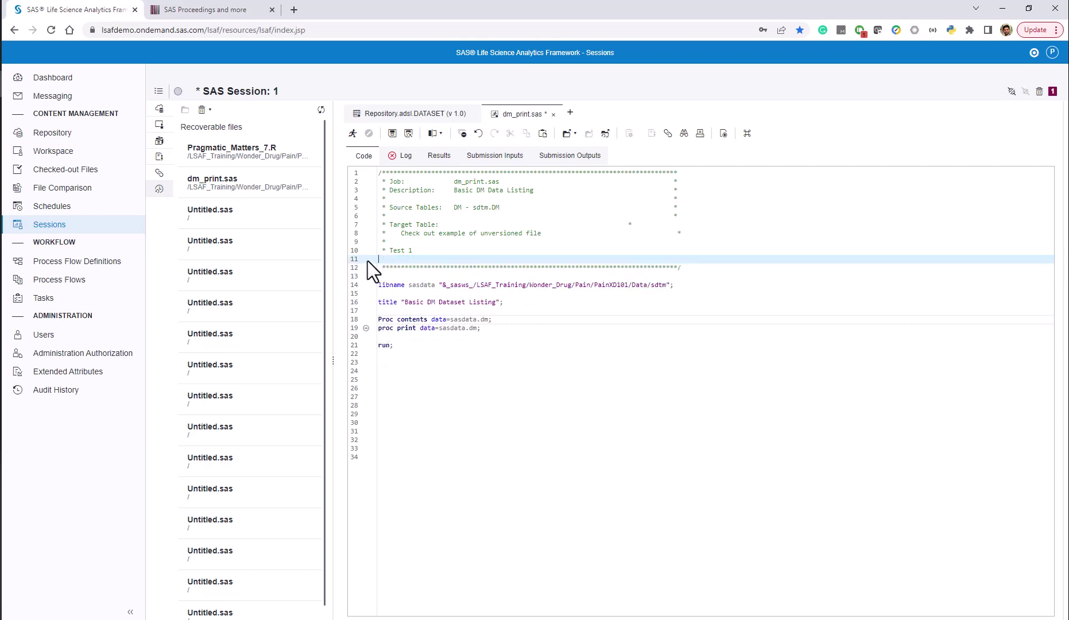
key("Delete")
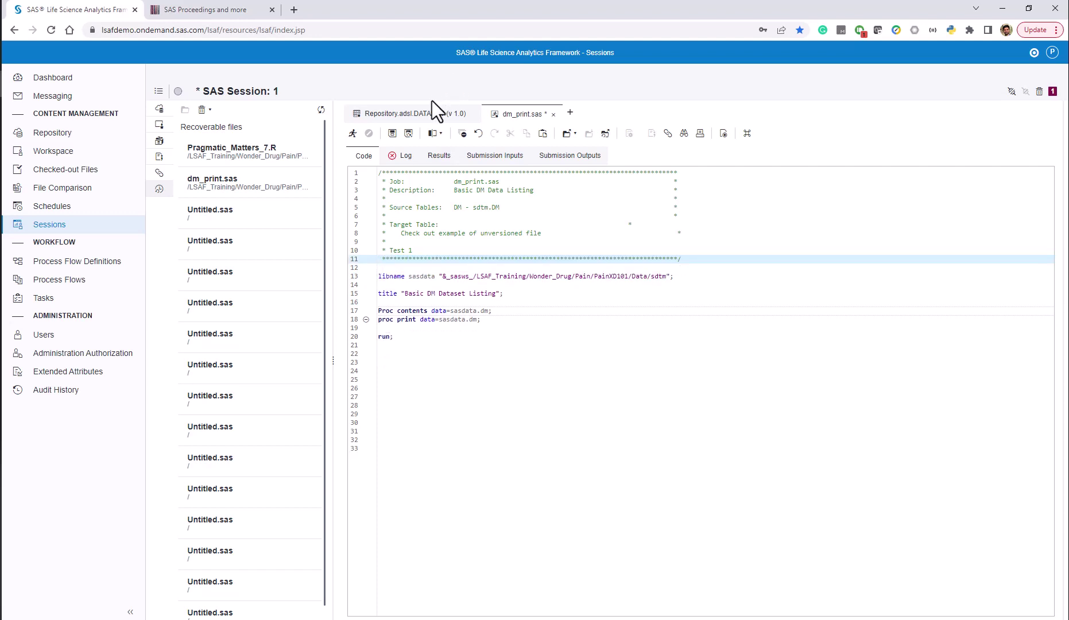
left_click(393, 133)
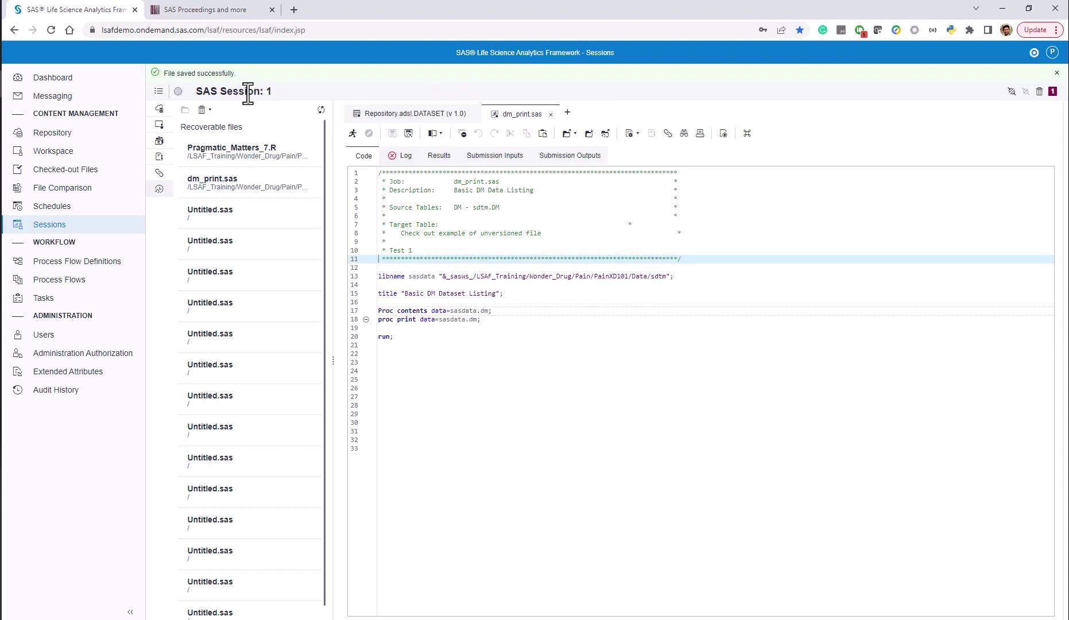
- Run the saved dm_print.sas and review its log and results listing
left_click(352, 134)
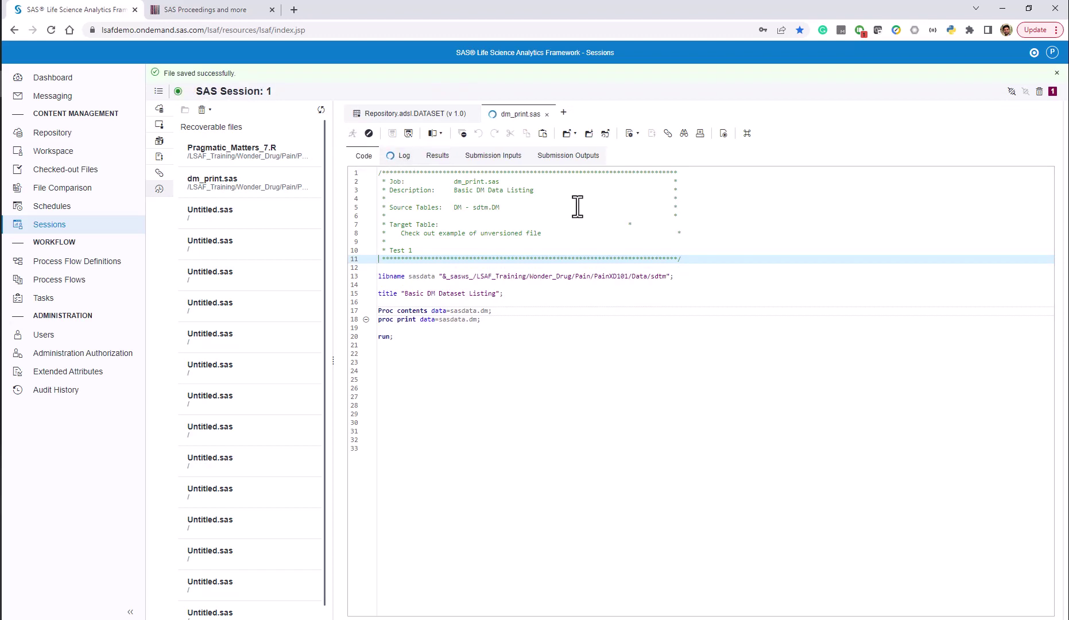
left_click(403, 156)
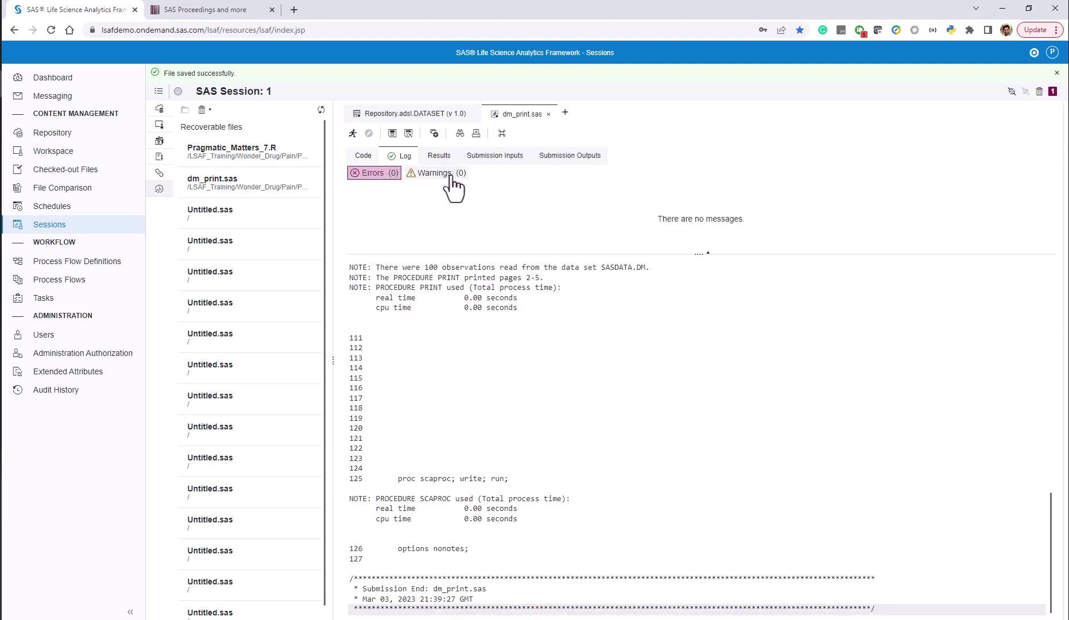
scroll(508, 410, "up", 6)
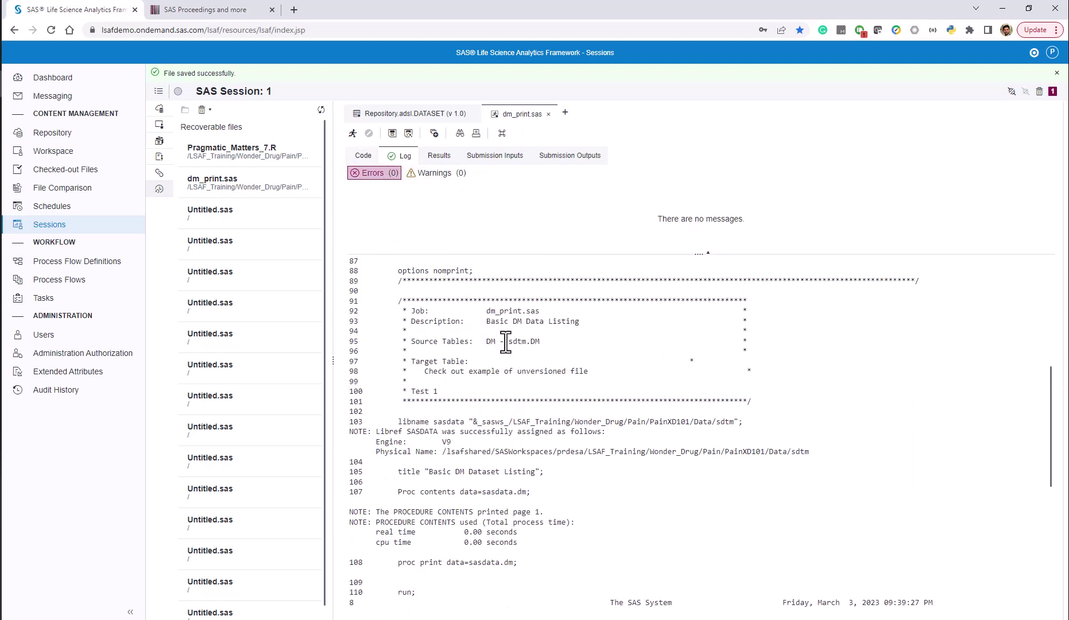
left_click(440, 155)
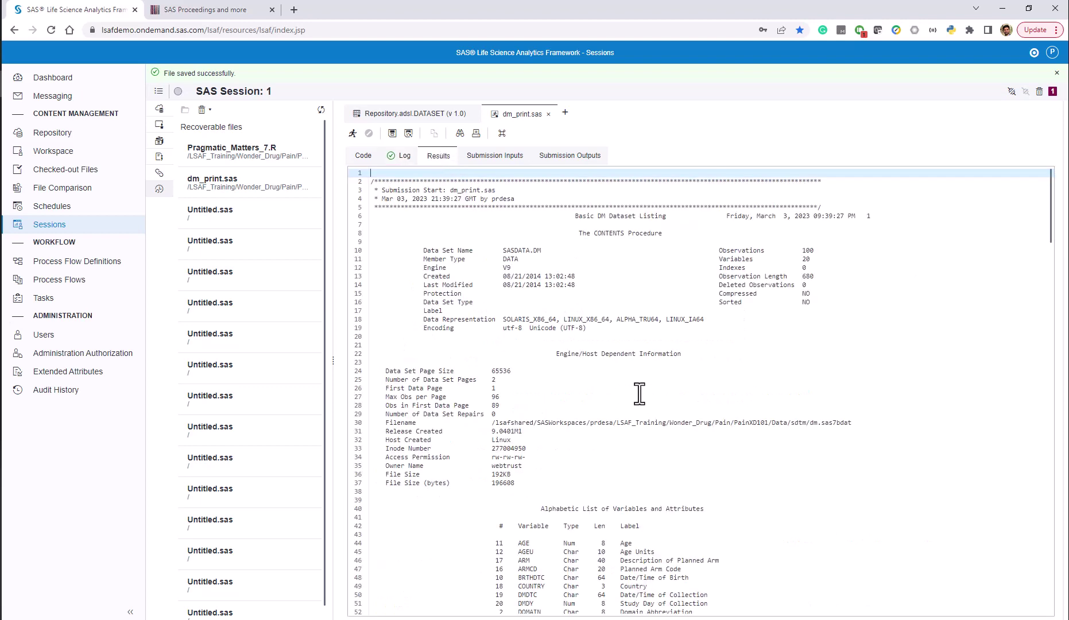
scroll(648, 365, "down", 5)
scroll(648, 367, "down", 5)
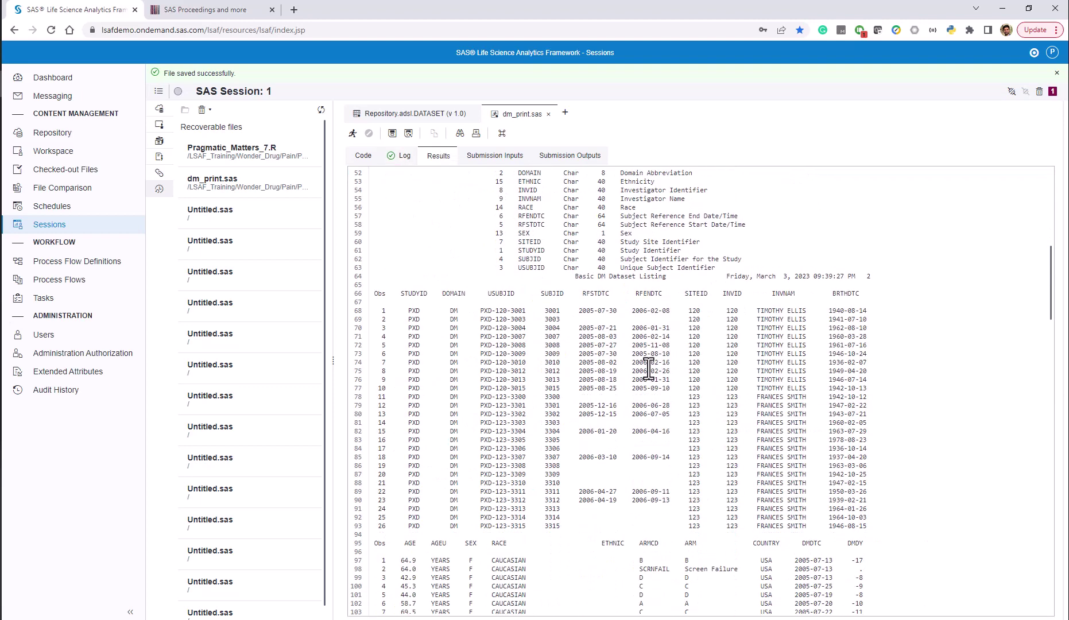
- Examine the program's submission inputs and the data sets in the SASDATA library, comparing them with the code
left_click(489, 150)
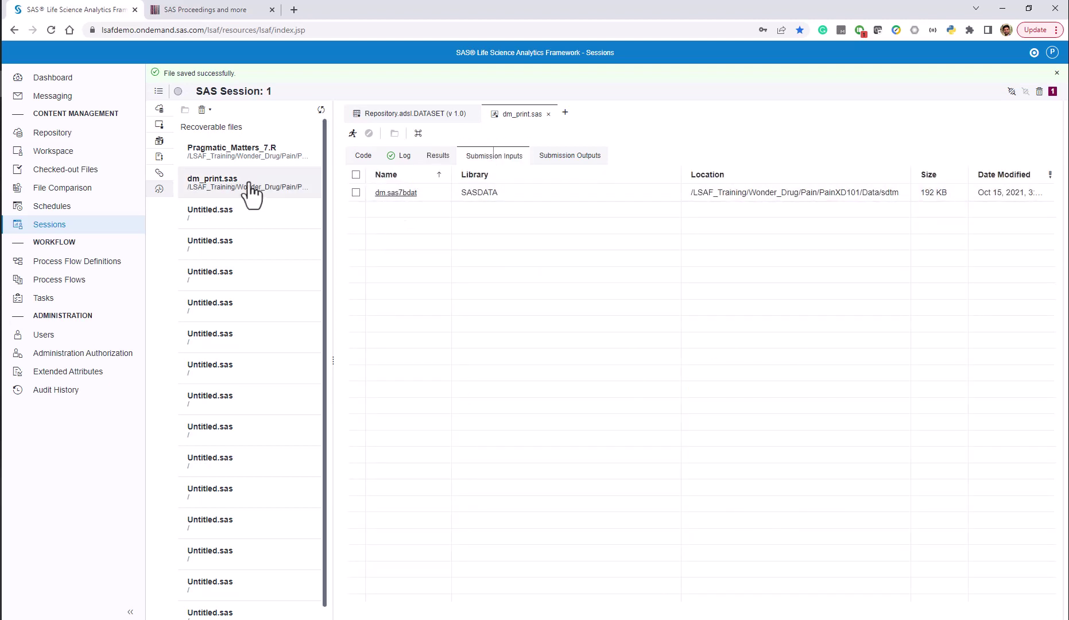
left_click(160, 142)
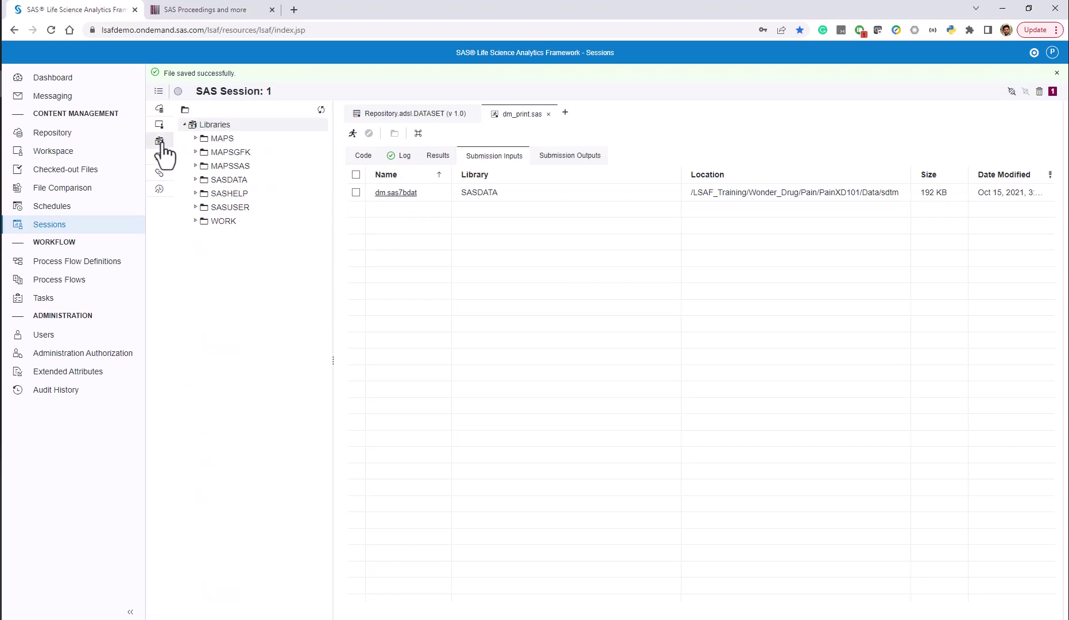
left_click(195, 180)
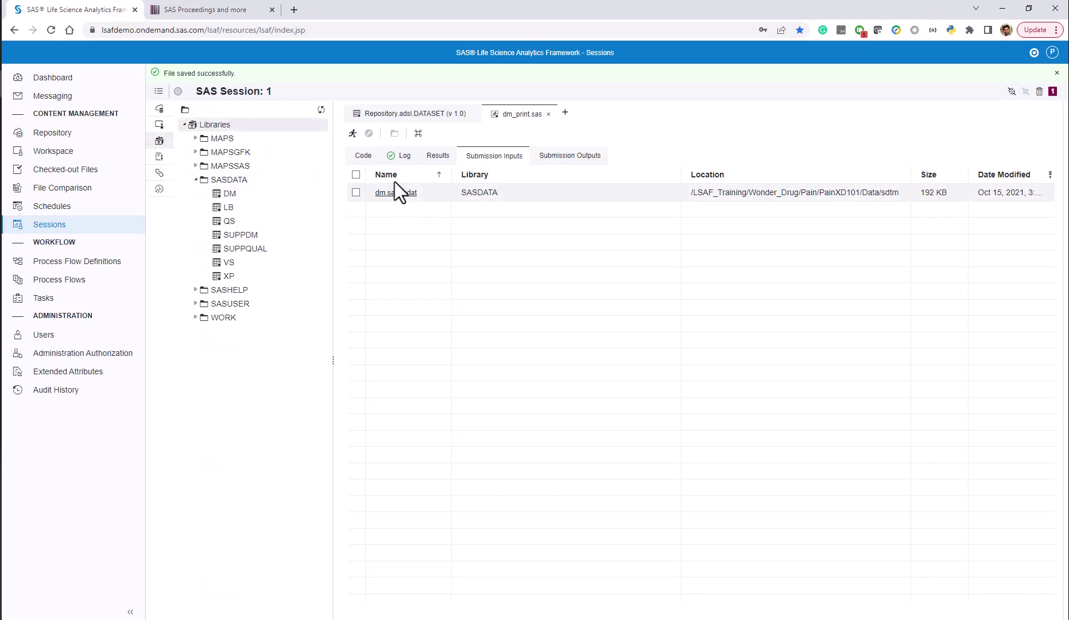
left_click(362, 155)
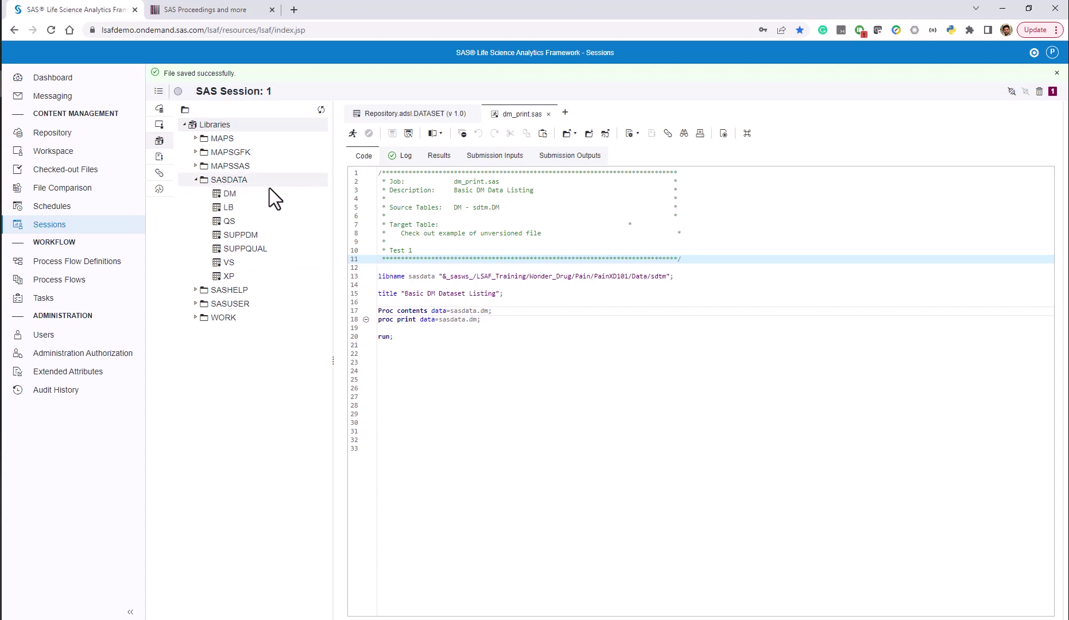
left_click(565, 158)
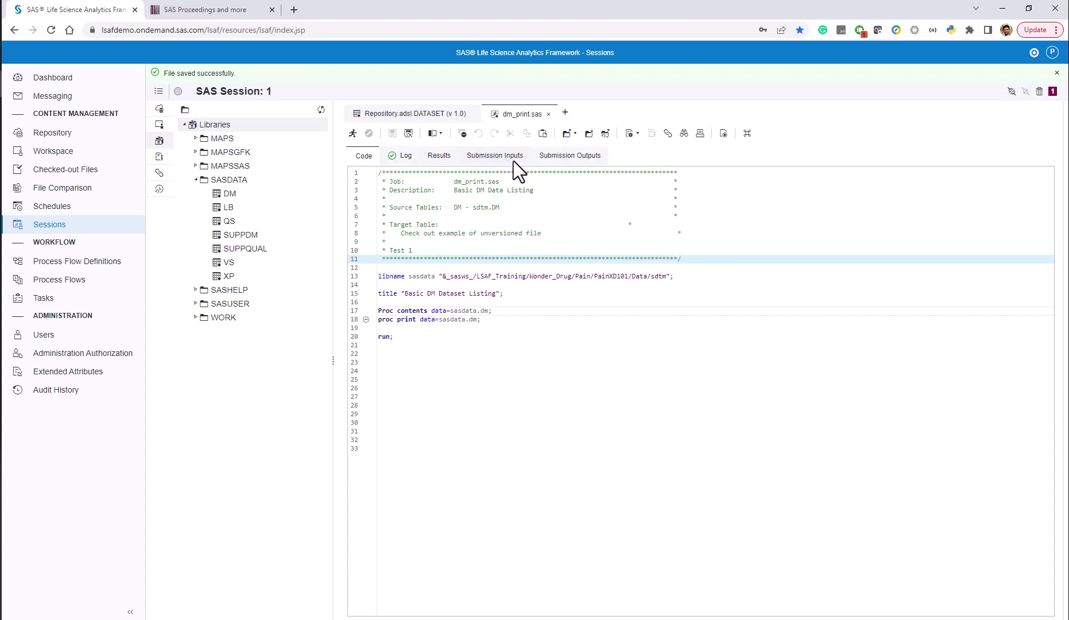
- Create a new SAS program in the session containing "proc setinit;" and "run;" on separate lines
left_click(565, 113)
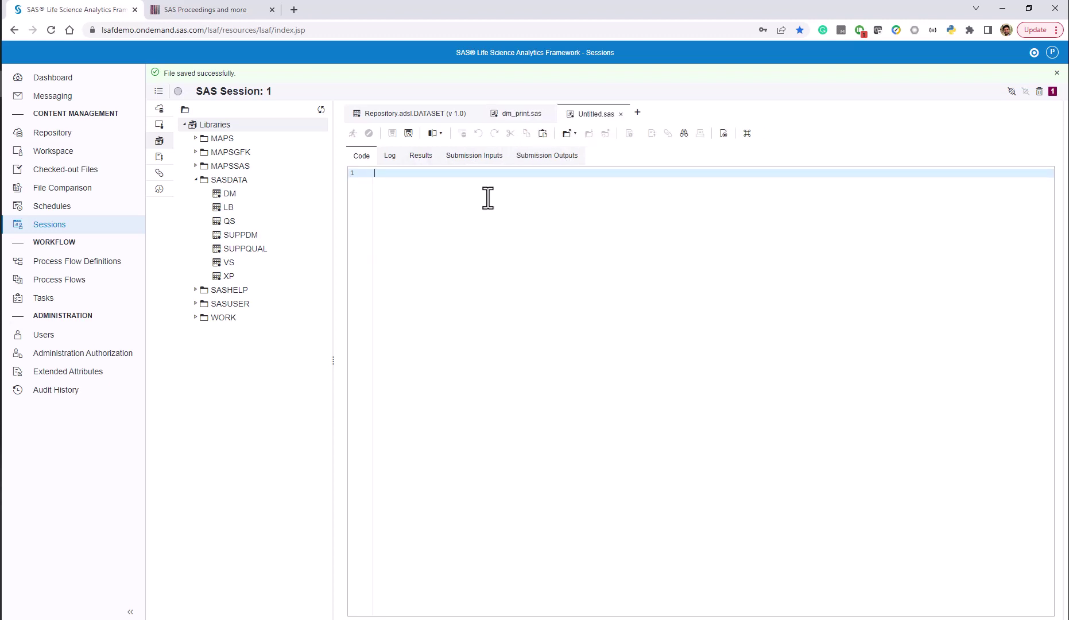
type("proc se")
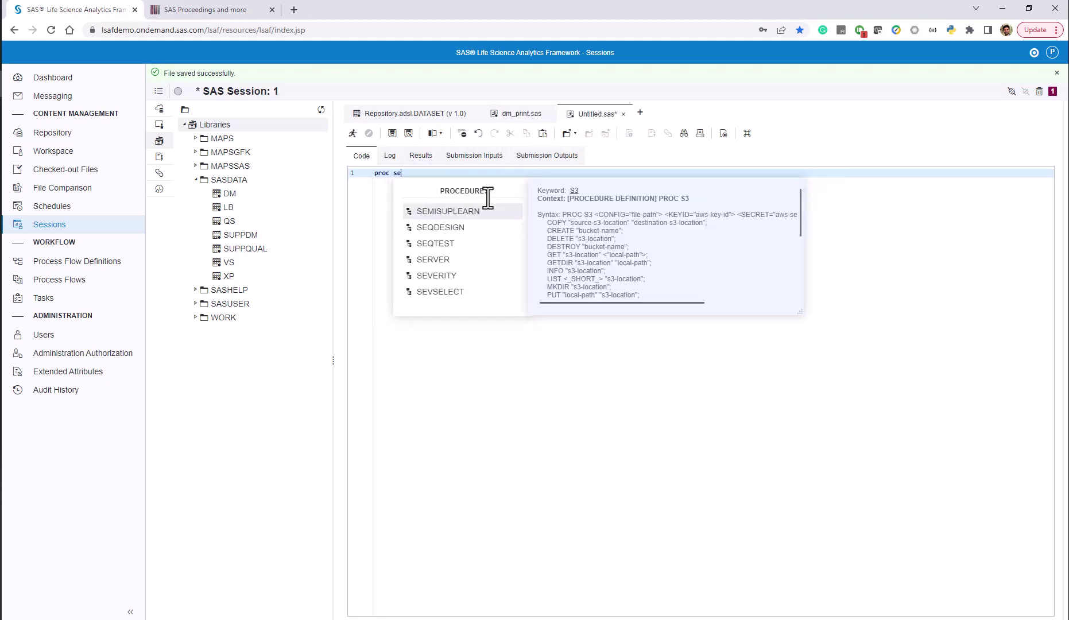
type("tinit")
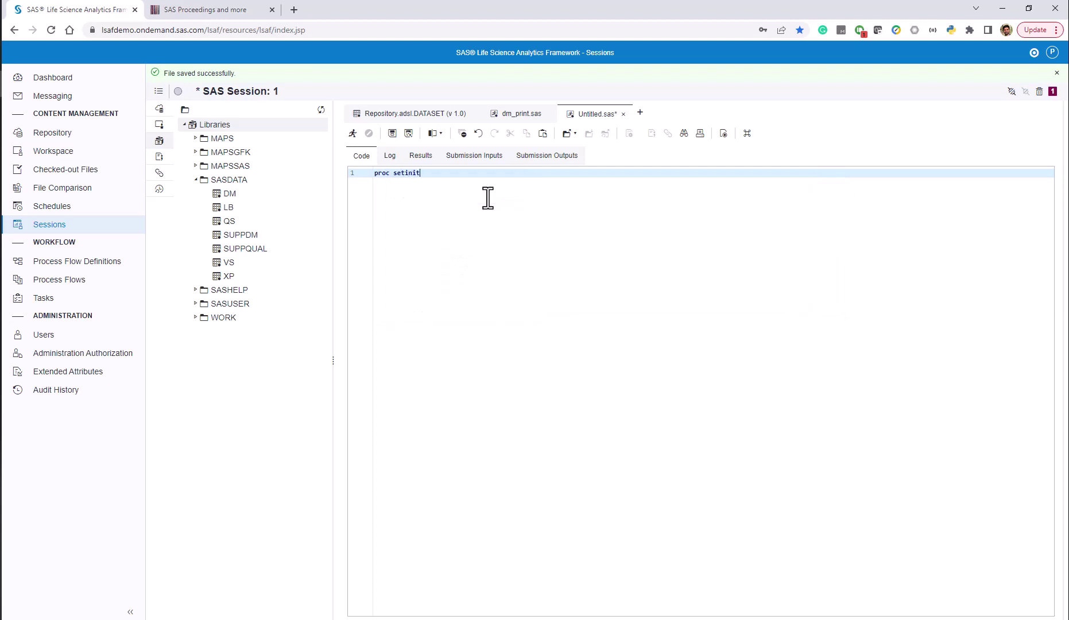
type(";")
key("Return")
type("run;")
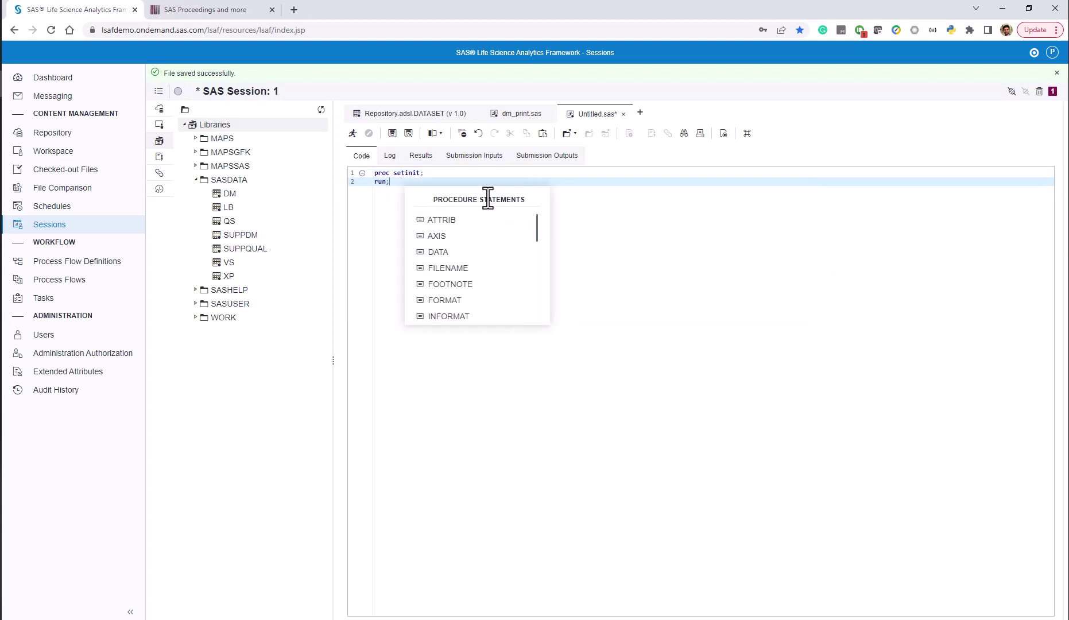
- Run the selected proc setinit code and review the SAS product list with expiration dates in the log
left_click_drag(411, 182, 374, 173)
key("F3")
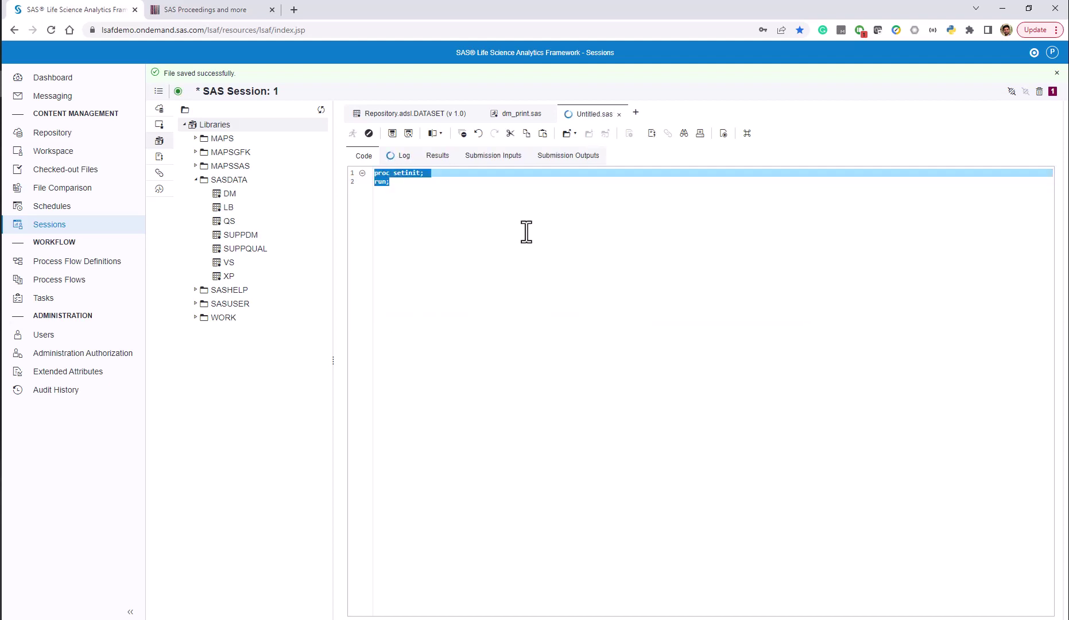
left_click(400, 156)
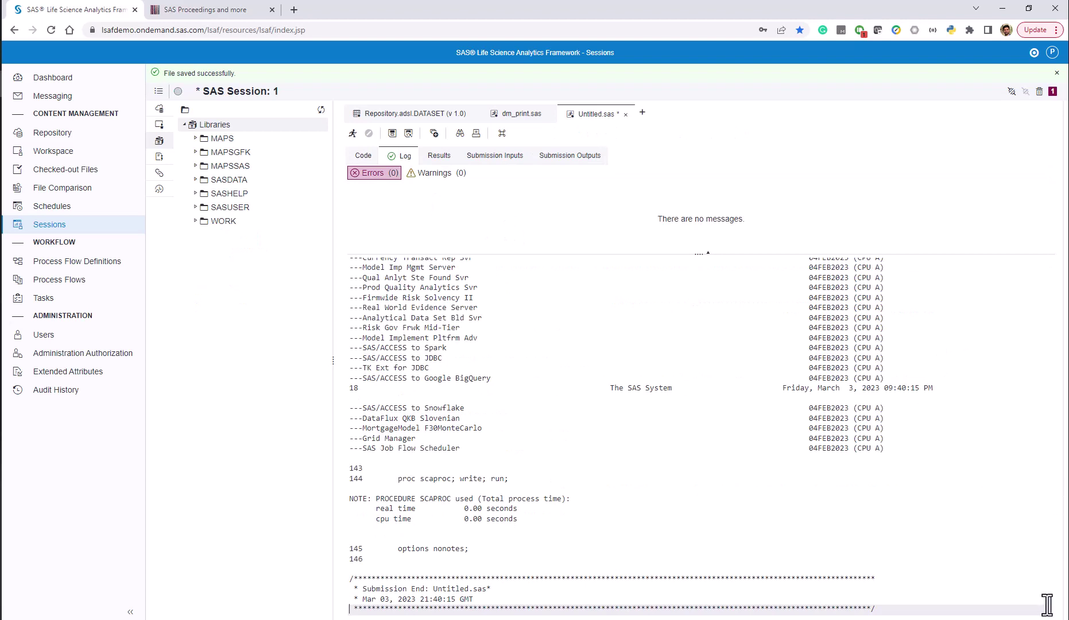
left_click_drag(1051, 610, 1051, 301)
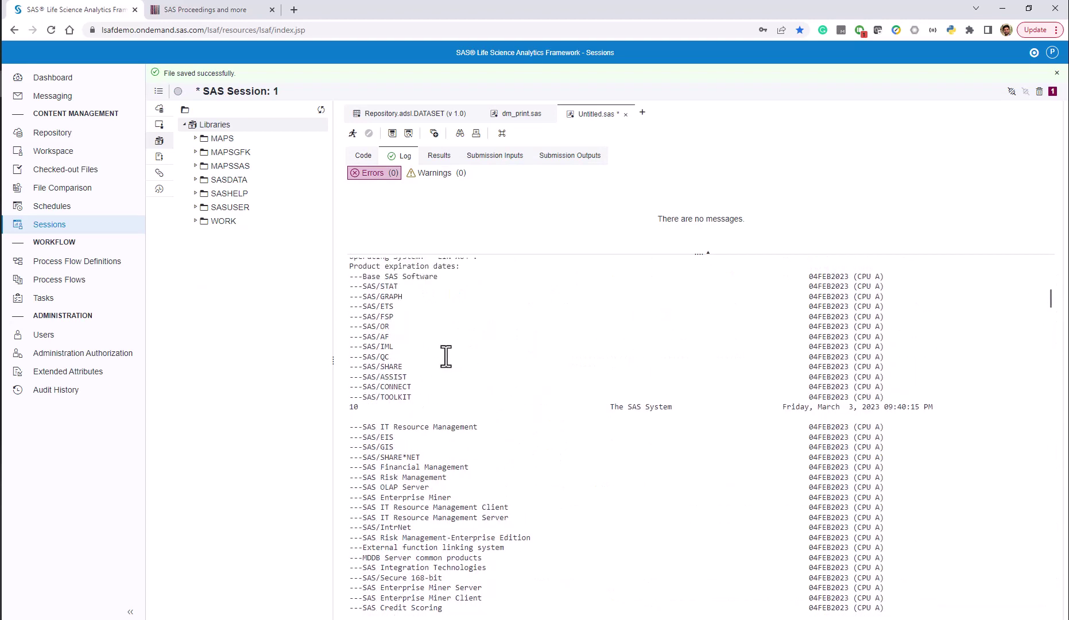
left_click_drag(361, 281, 439, 418)
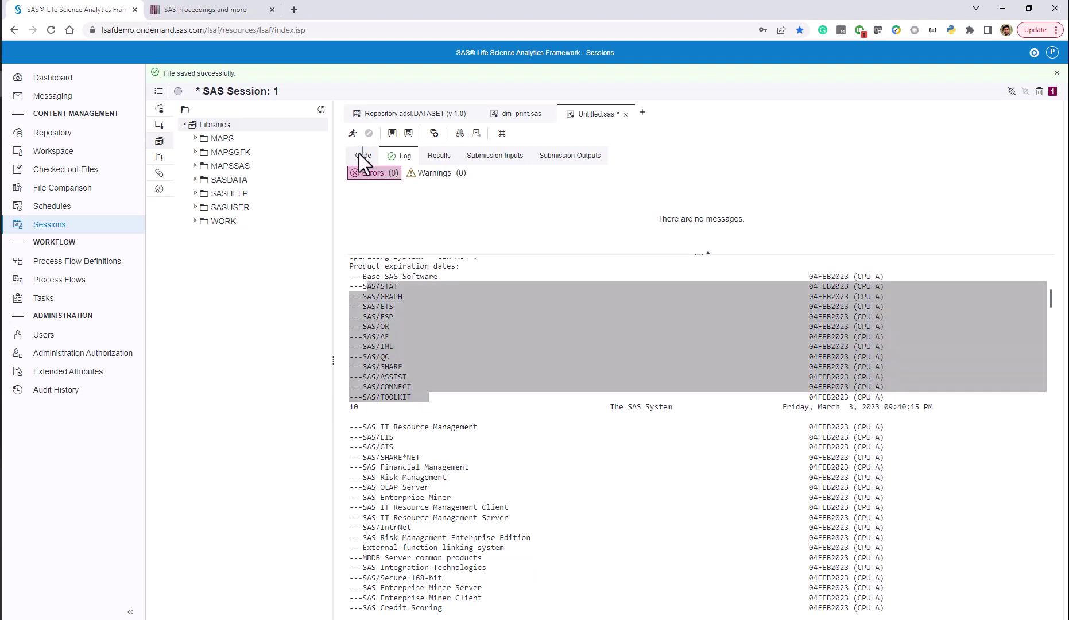
- Start a new R session from the sessions list and show the workspace folder tree in it
left_click(360, 154)
left_click(158, 91)
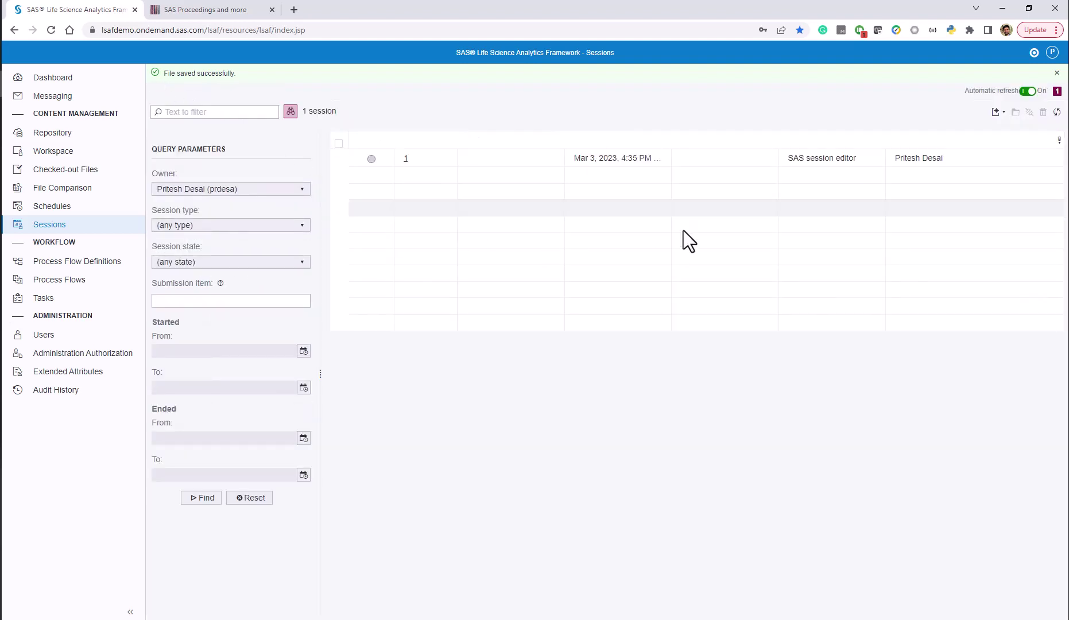
left_click(1005, 117)
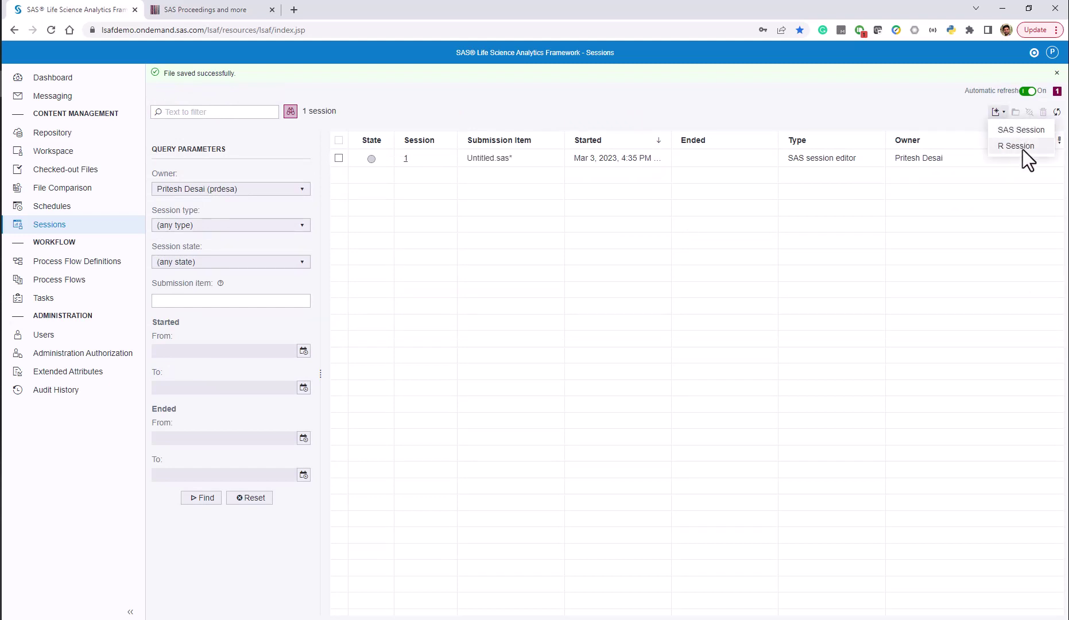
left_click(1020, 146)
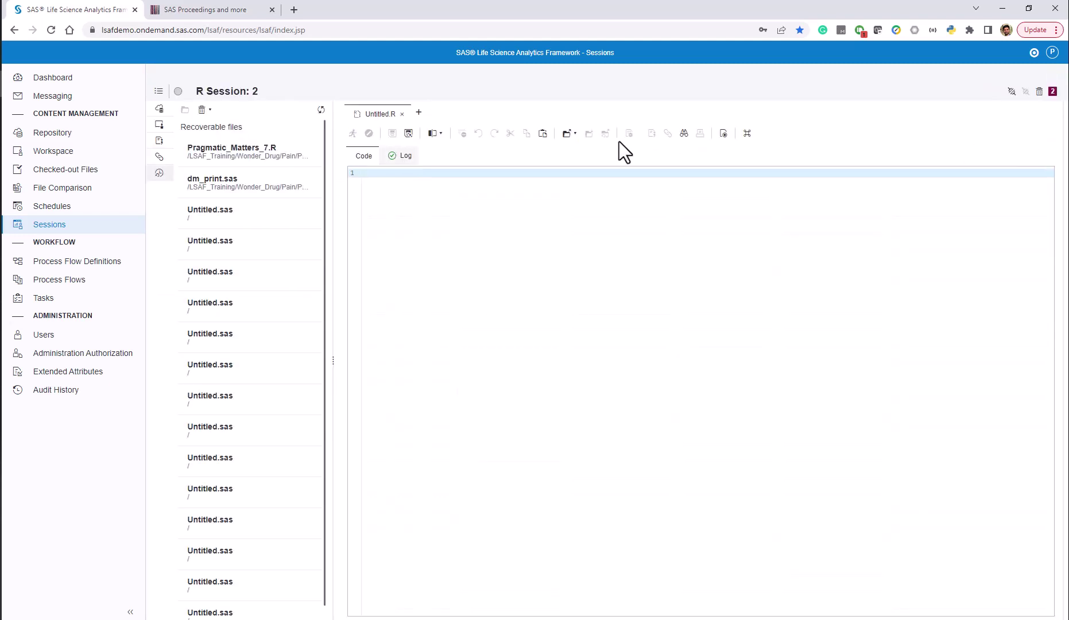
left_click(159, 125)
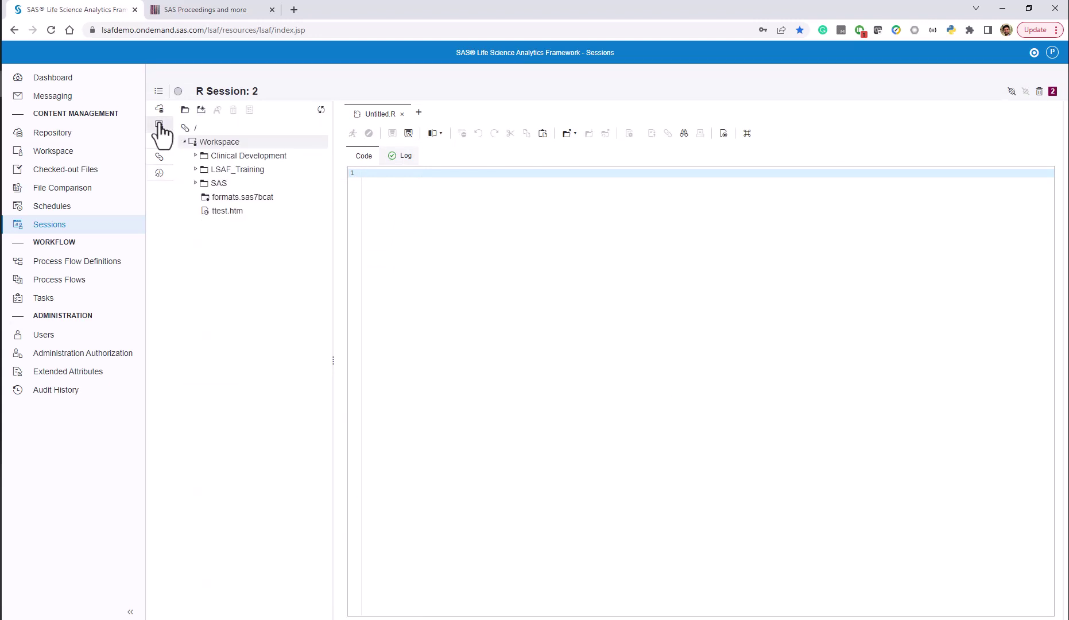
- Expand the workspace tree through LSAF_Training, Wonder_Drug and Pain to PainXD102, and view the log of the untitled R program
left_click(195, 170)
left_click(208, 197)
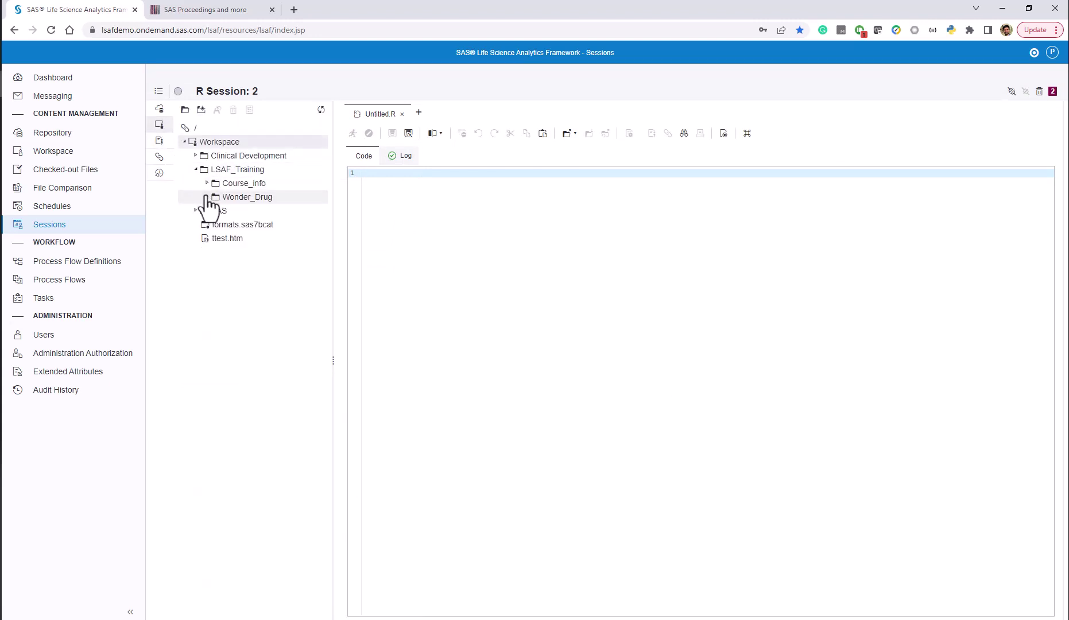
left_click(222, 208)
left_click(220, 210)
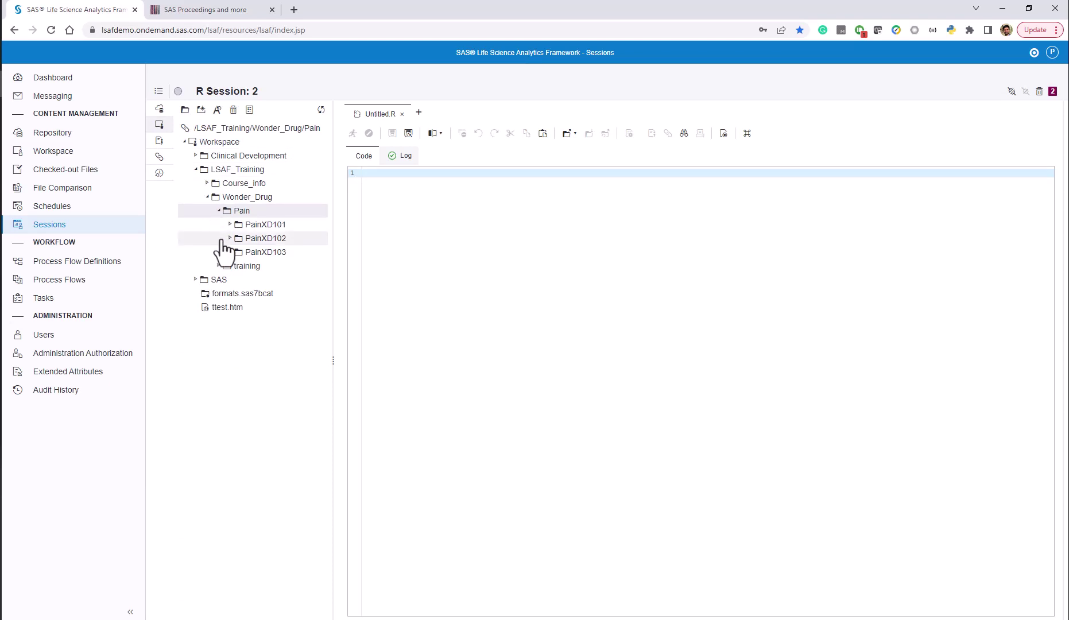
left_click(230, 238)
left_click_drag(333, 359, 356, 359)
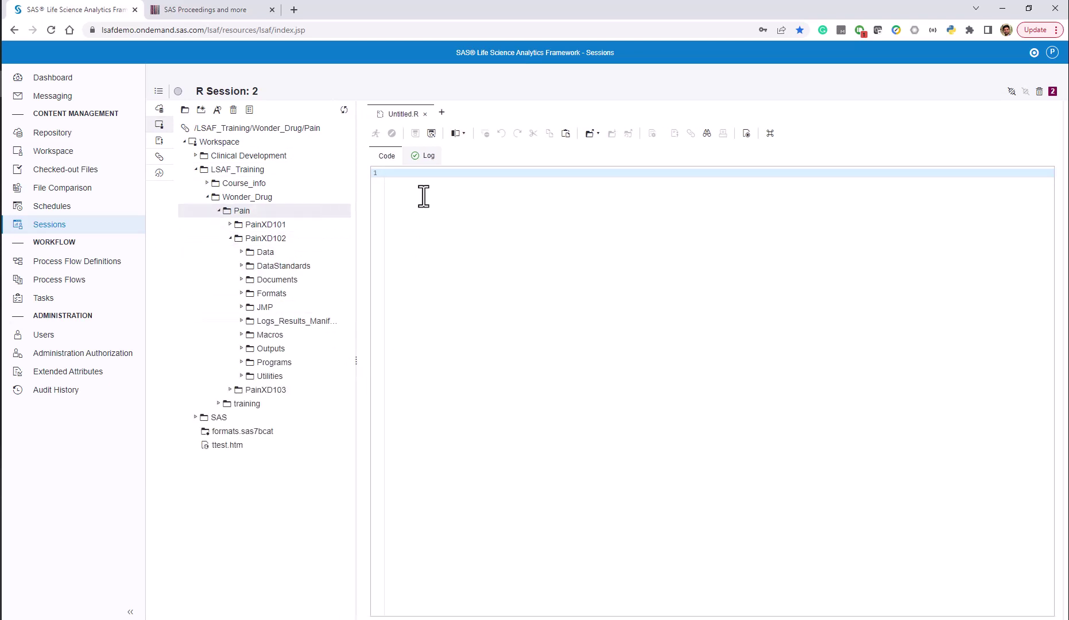
left_click(426, 156)
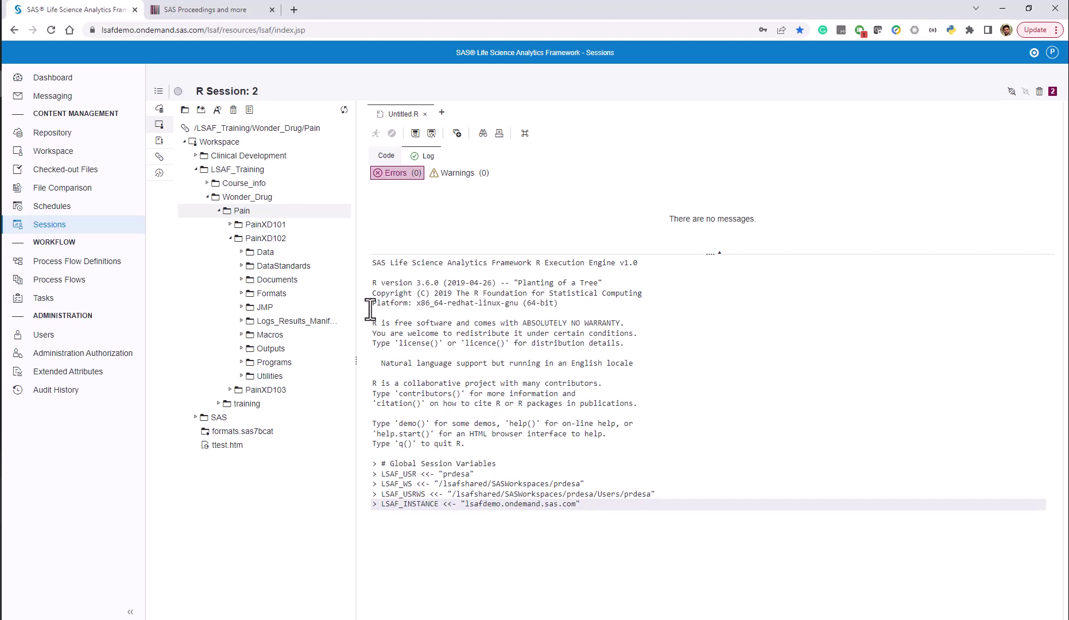
- Open the create_r.r program from the R_Demo folder under PainXD102's Programs folder
left_click(242, 367)
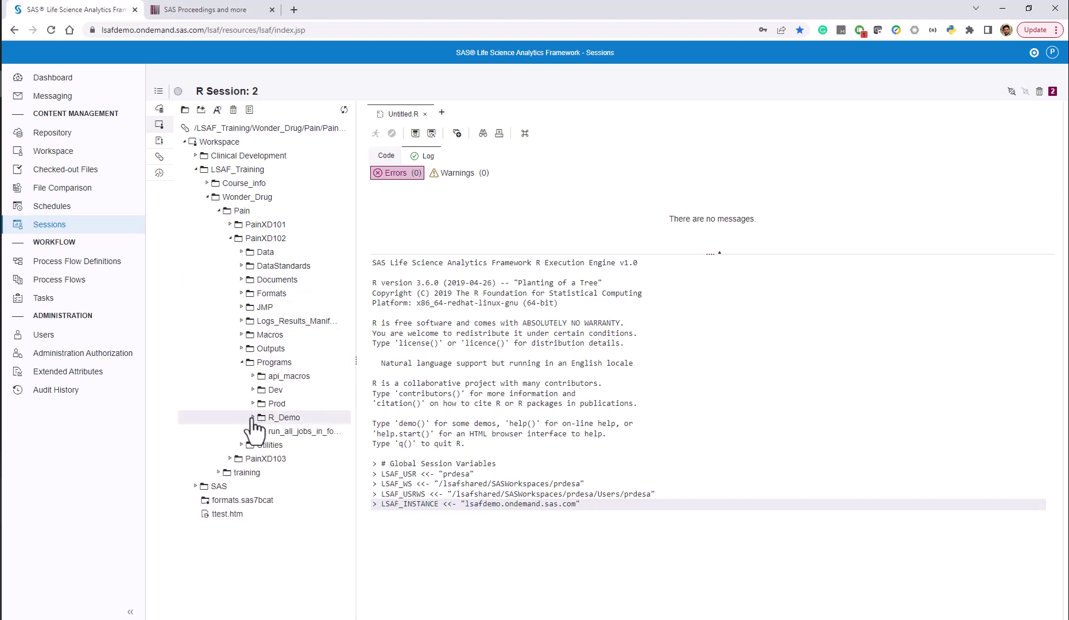
left_click(254, 417)
left_click_drag(355, 360, 380, 359)
double_click(299, 519)
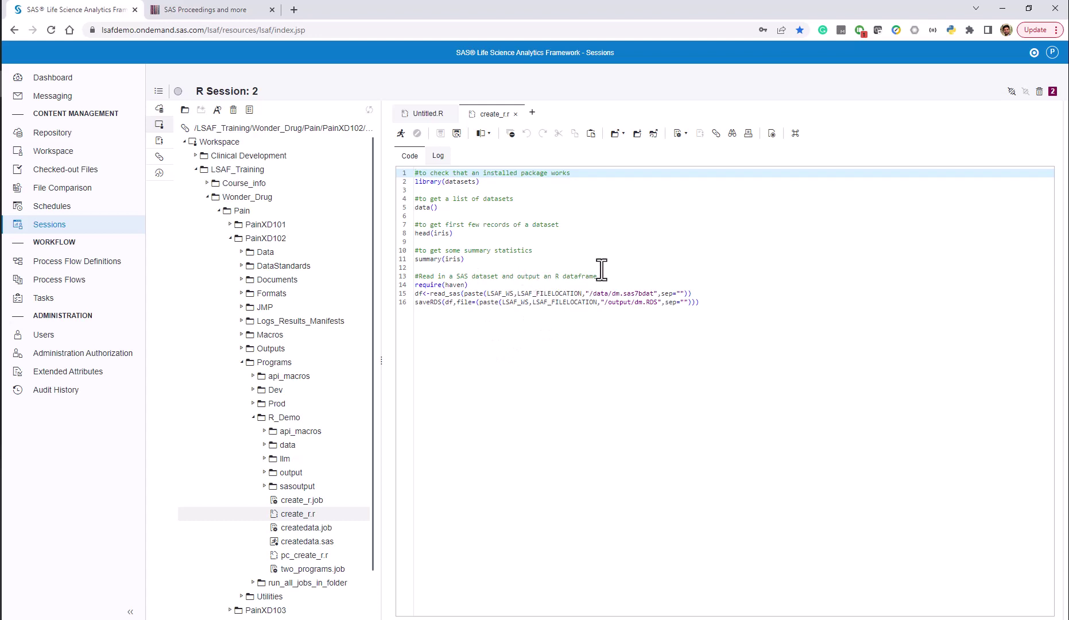
- Examine the library, data, head(iris), summary(iris) and require(haven) statements in the create_r.r code
left_click_drag(480, 182, 425, 181)
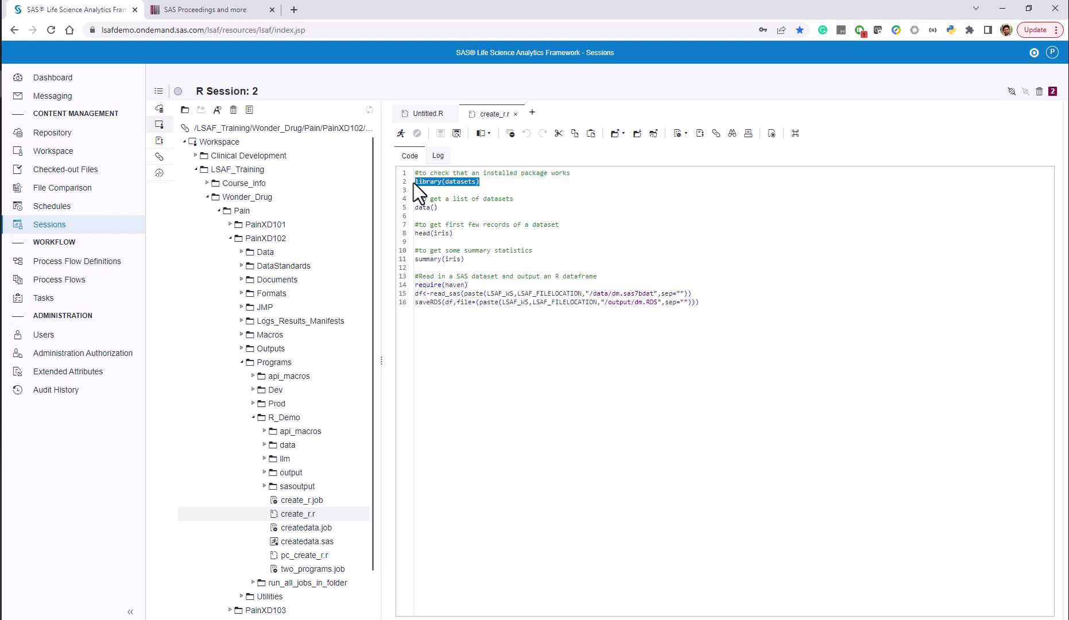
left_click_drag(449, 208, 430, 207)
left_click(458, 233)
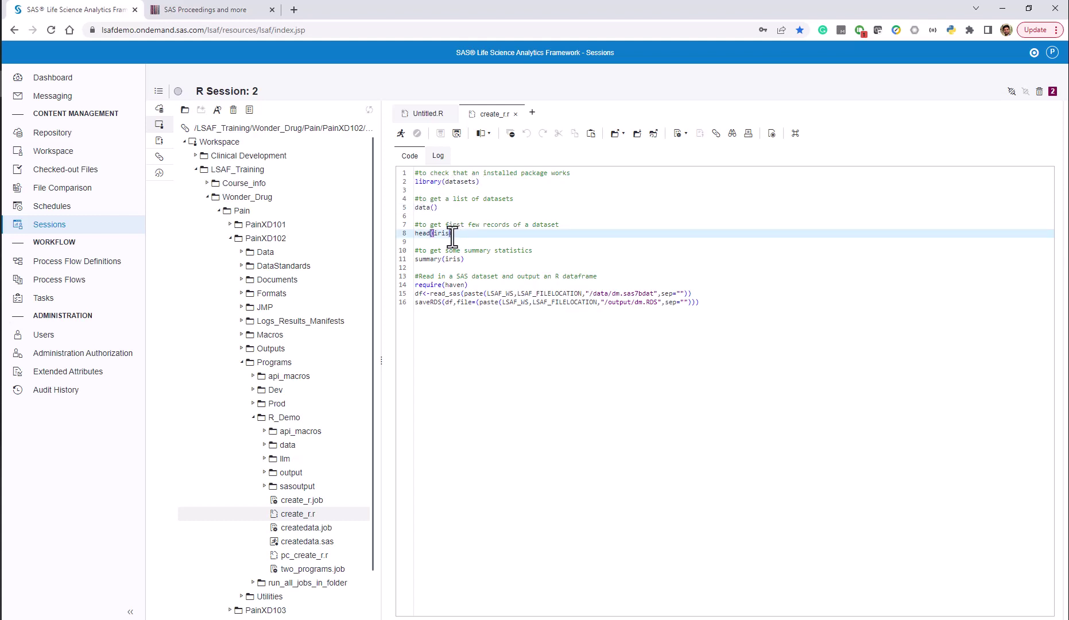
left_click_drag(453, 234, 419, 234)
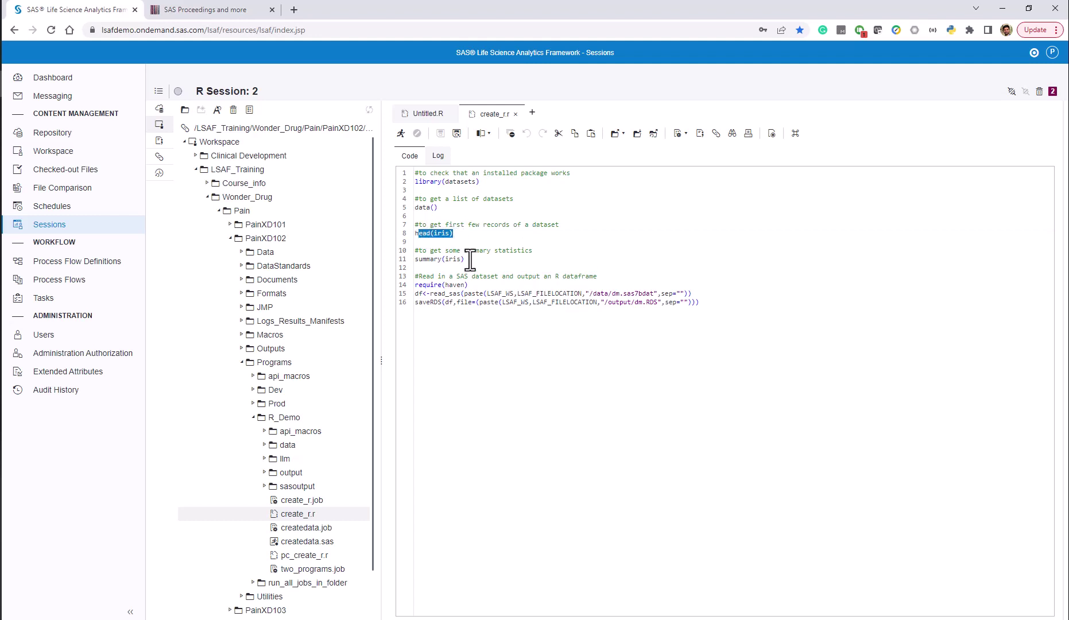
left_click_drag(471, 263, 442, 263)
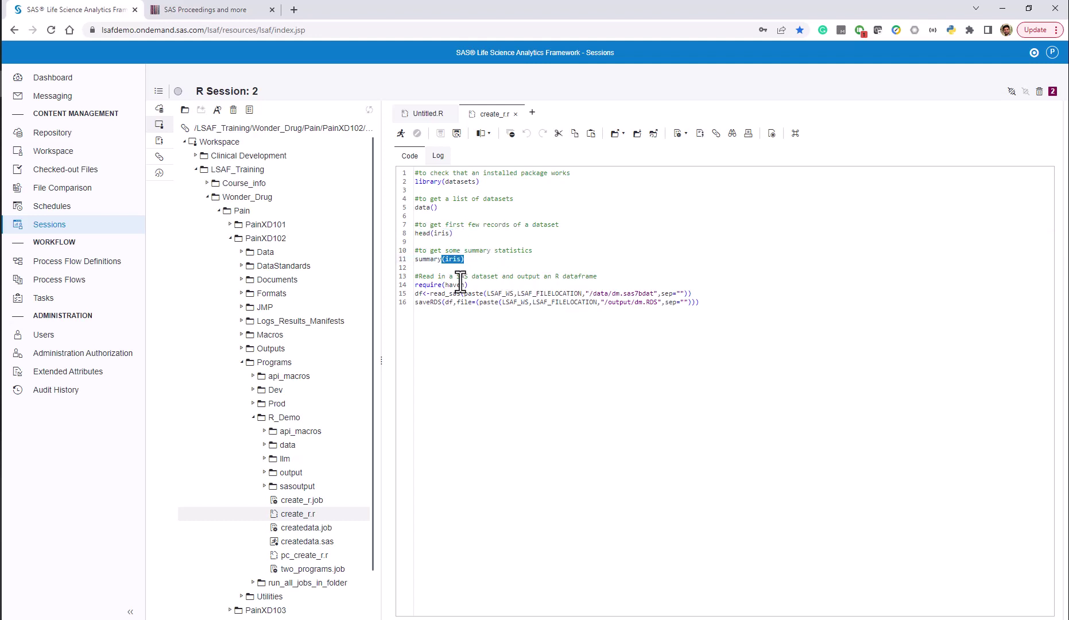
left_click(475, 285)
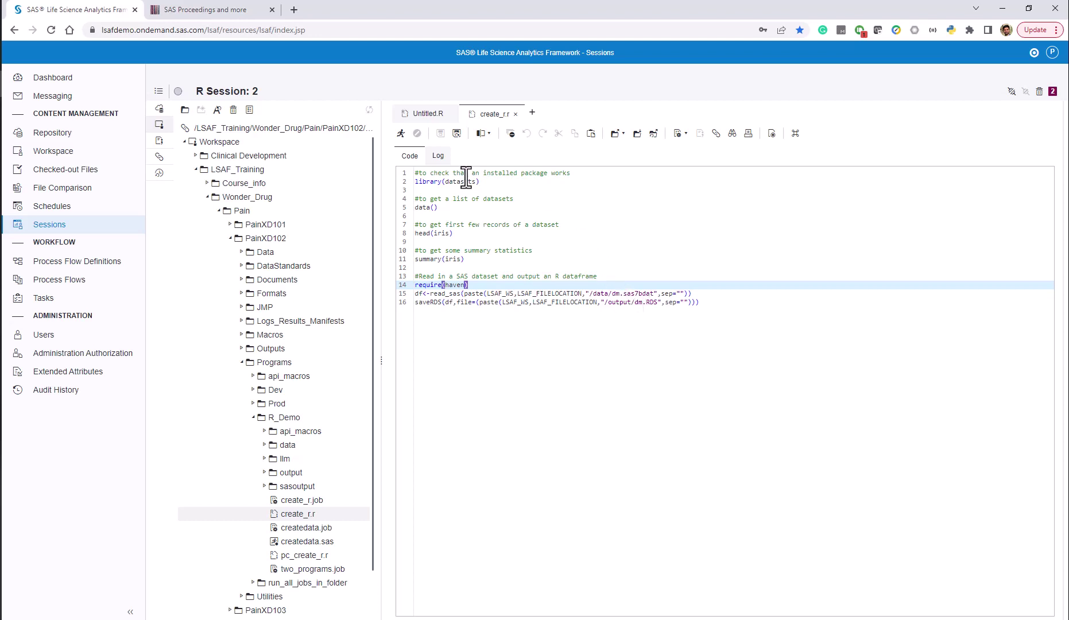
- Run create_r.r and review the list of available R data sets in its log
left_click(401, 134)
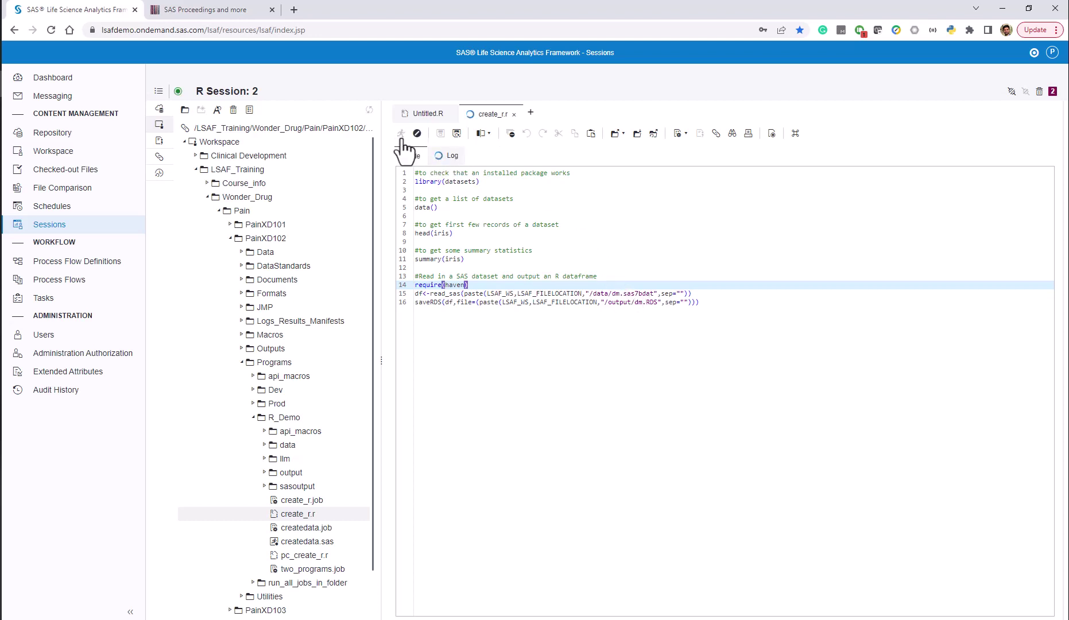
left_click(444, 155)
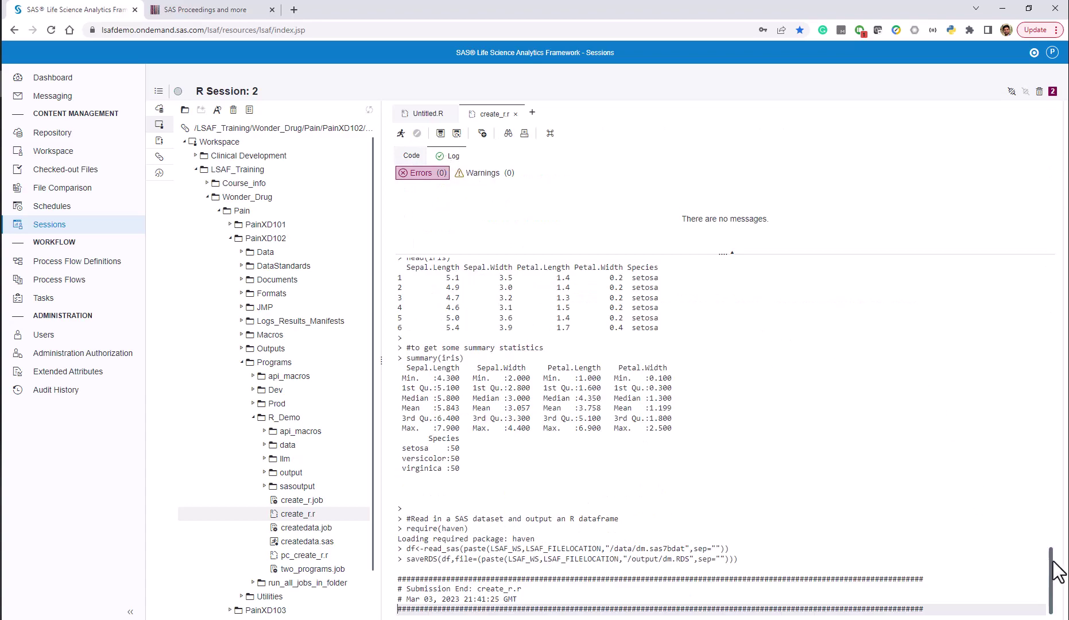
left_click_drag(1052, 567, 1036, 362)
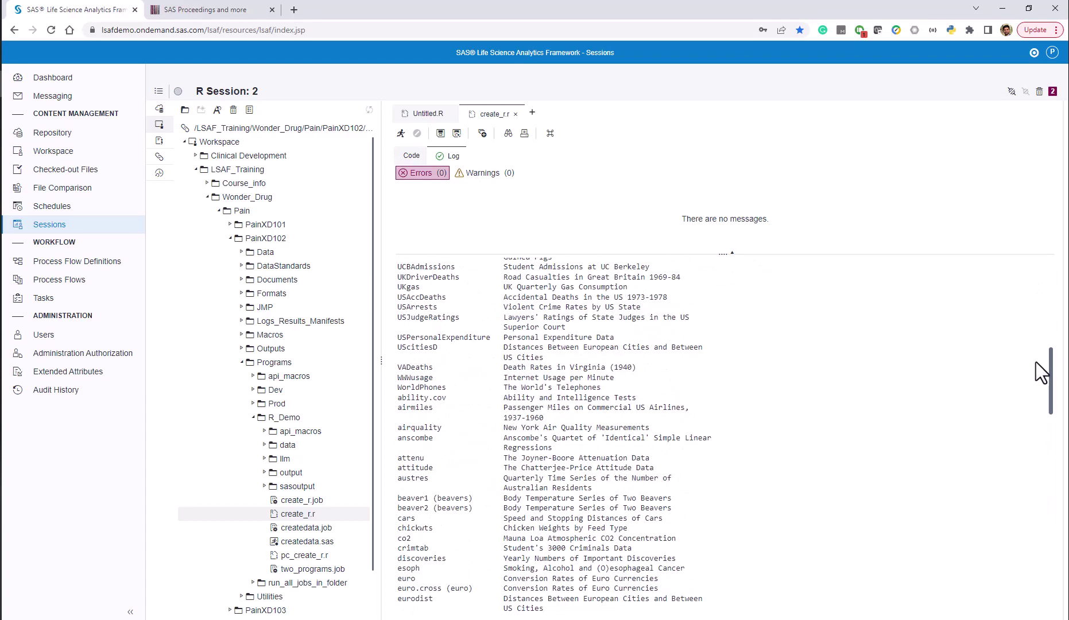
scroll(642, 321, "up", 15)
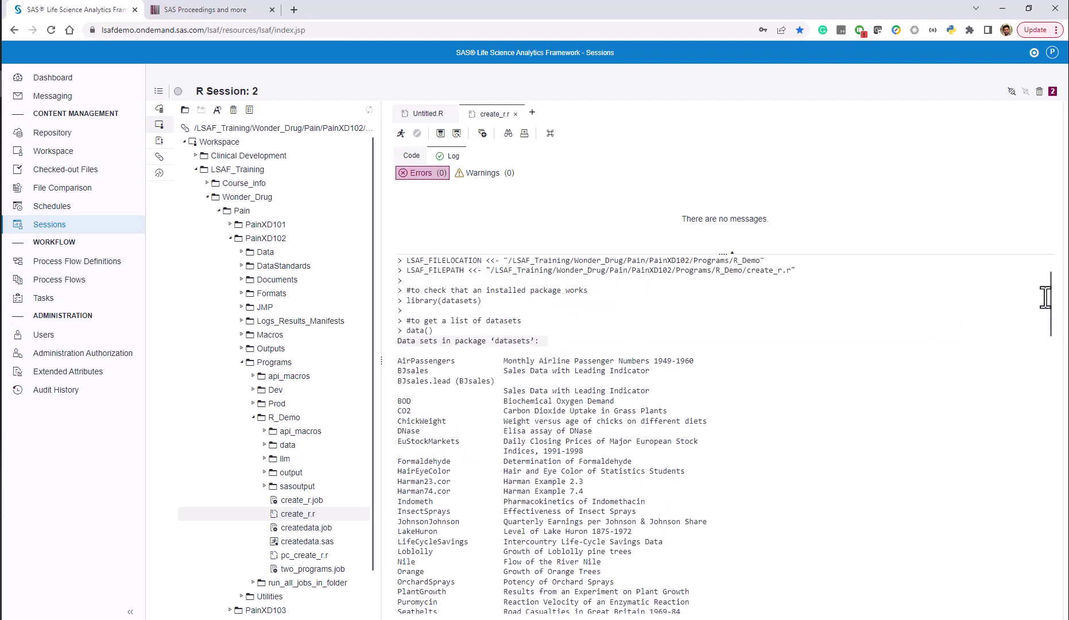
left_click_drag(1050, 310, 1037, 549)
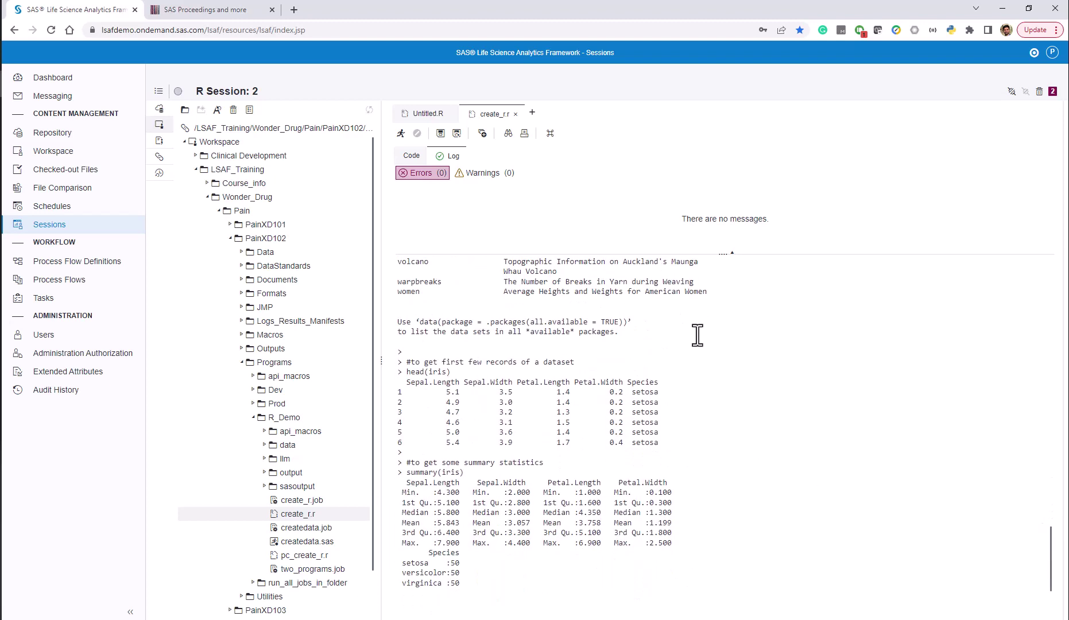
- Examine the head(iris) records, the summary(iris) statistics and the haven package loading in the log
left_click_drag(672, 451, 387, 384)
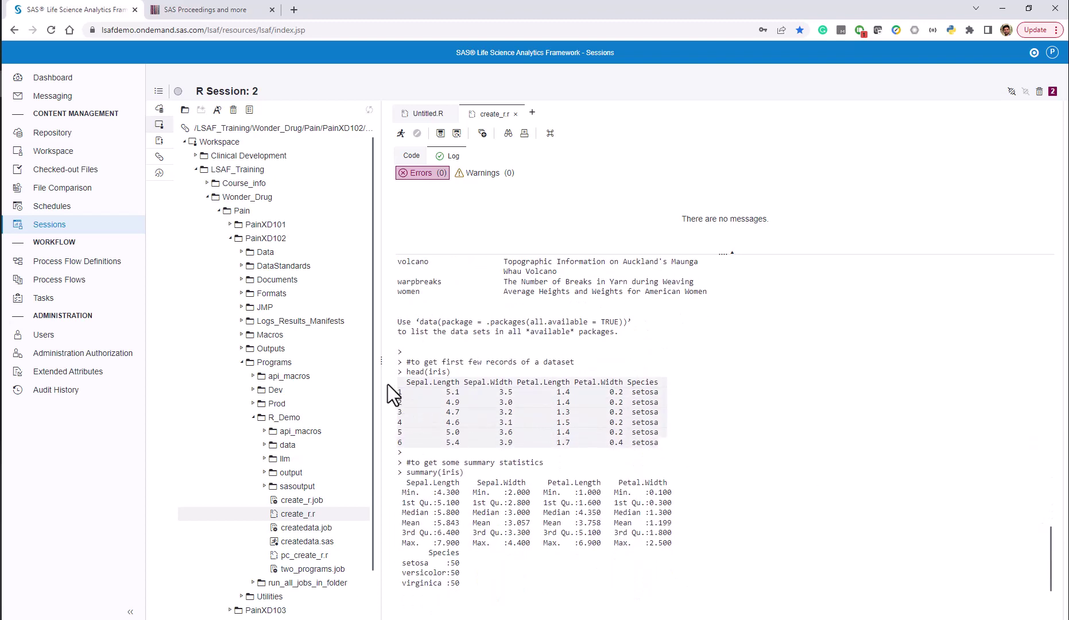
scroll(671, 402, "down", 2)
left_click_drag(695, 486, 402, 423)
scroll(801, 435, "down", 2)
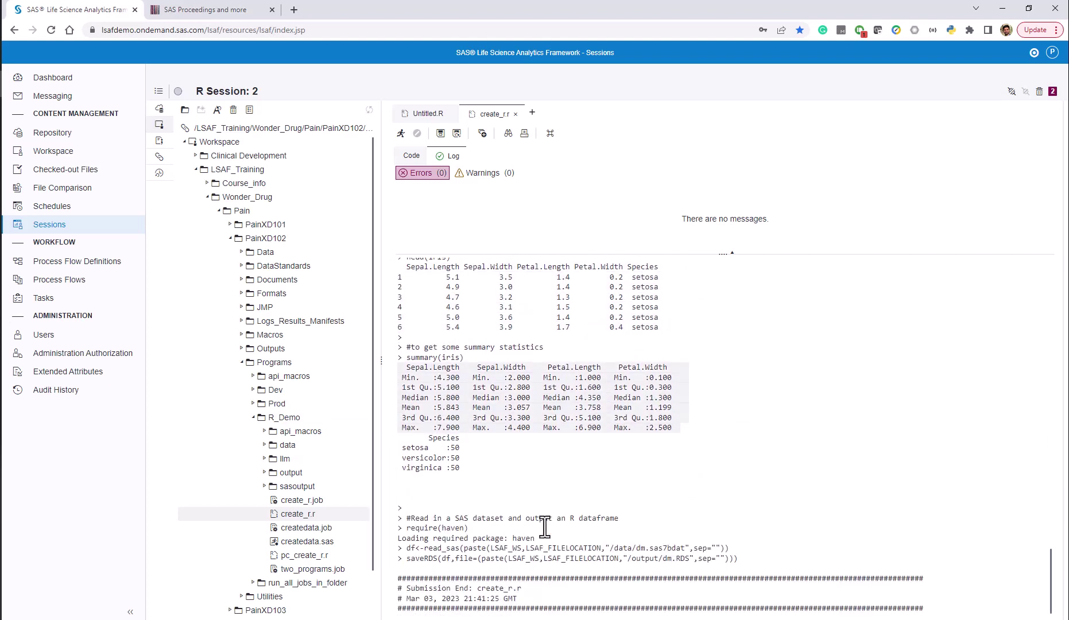
left_click_drag(471, 529, 439, 530)
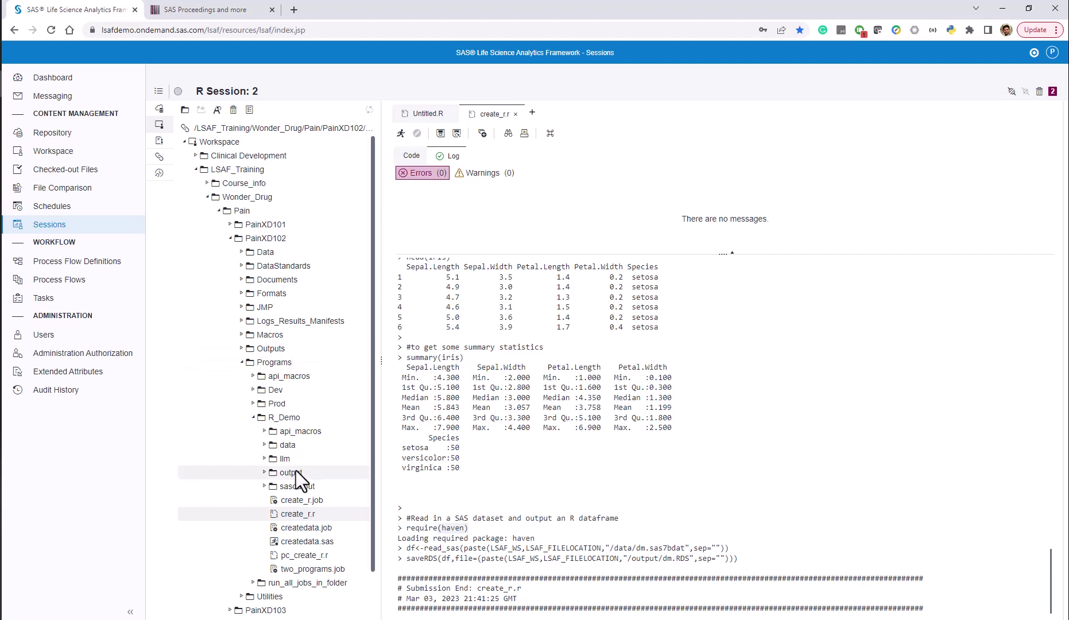
- Open the dm.RDS data frame from R_Demo's output folder and show column labels in place of column names
left_click(265, 473)
double_click(313, 486)
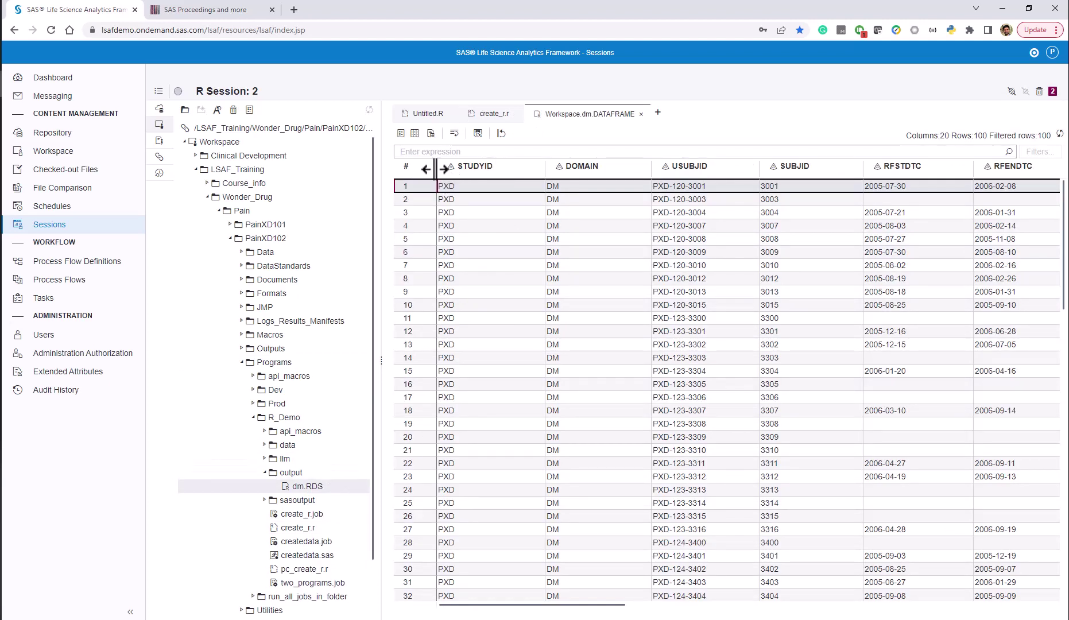
left_click(415, 135)
left_click(415, 136)
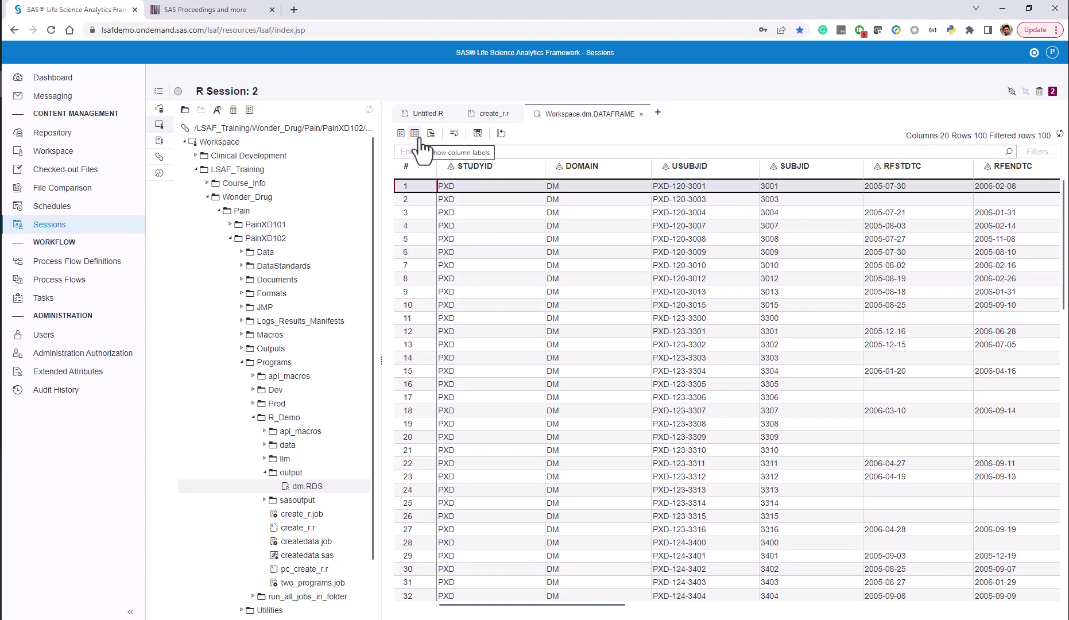
left_click(416, 135)
left_click(416, 135)
left_click(415, 136)
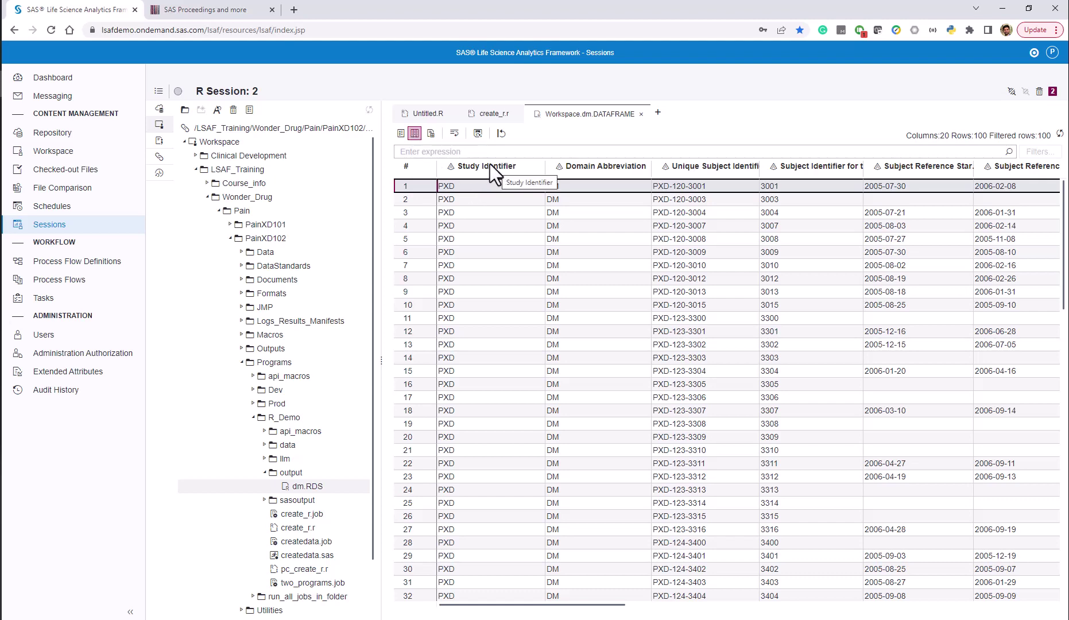
- Review the dm data frame's column management settings and its data table properties
left_click(401, 135)
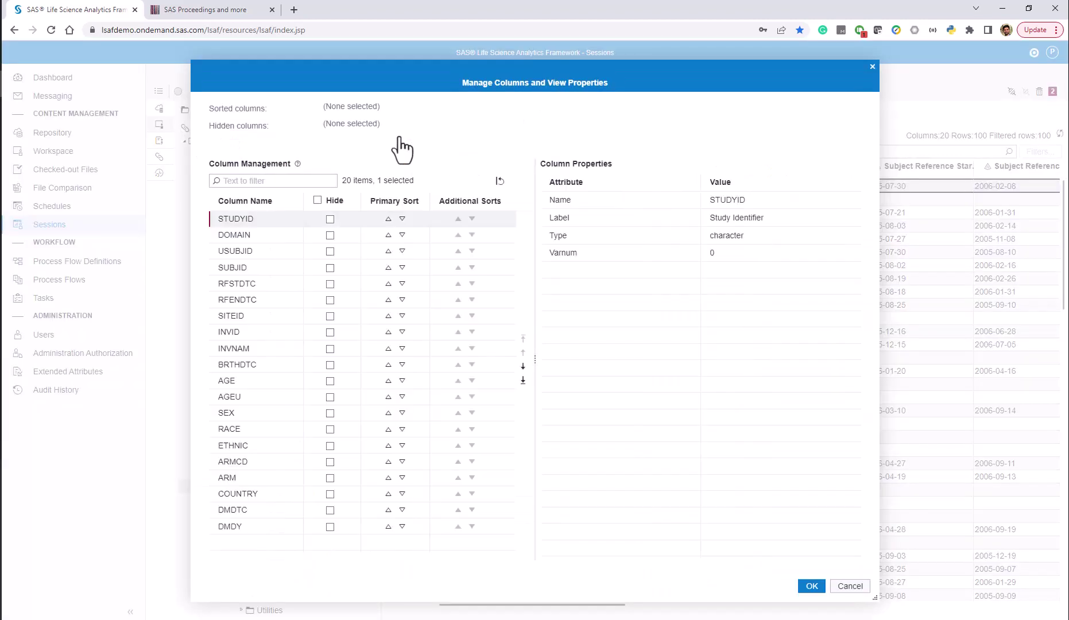
left_click(810, 588)
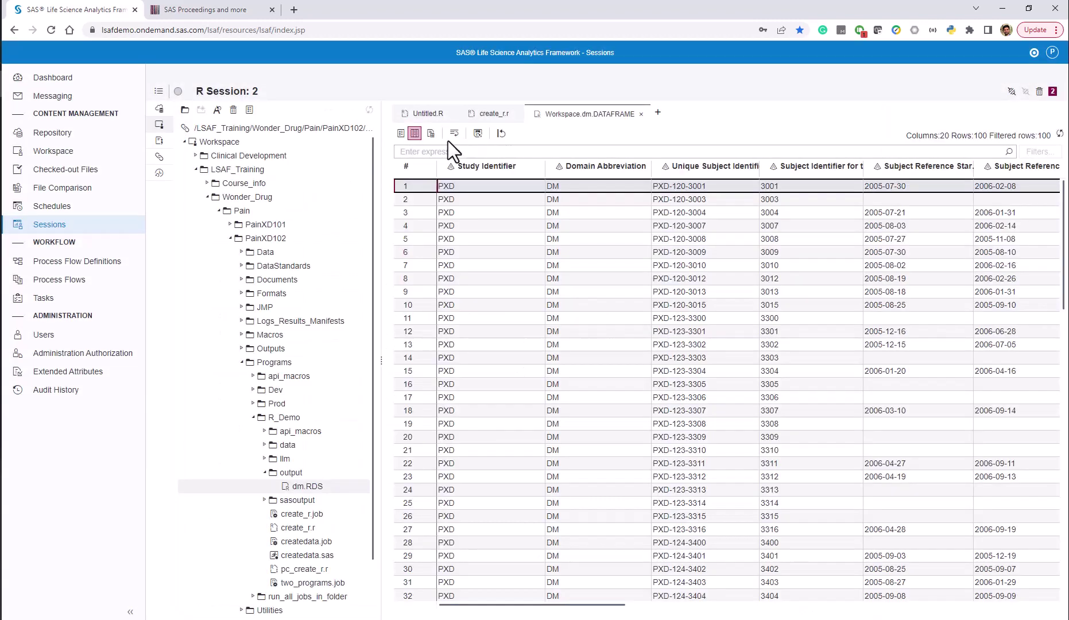
left_click(431, 134)
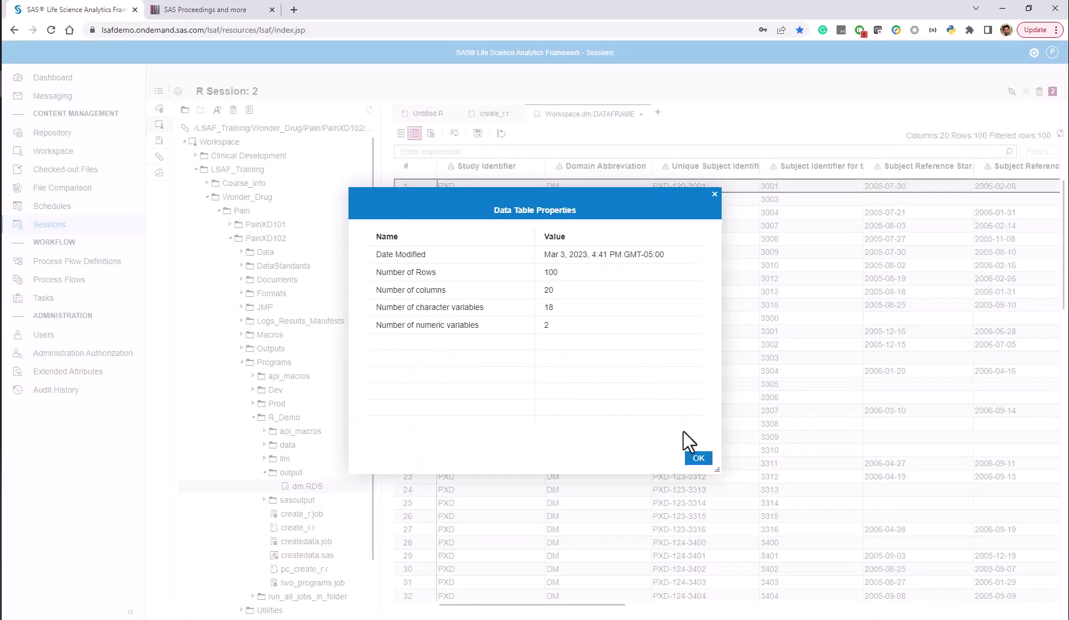
left_click(698, 458)
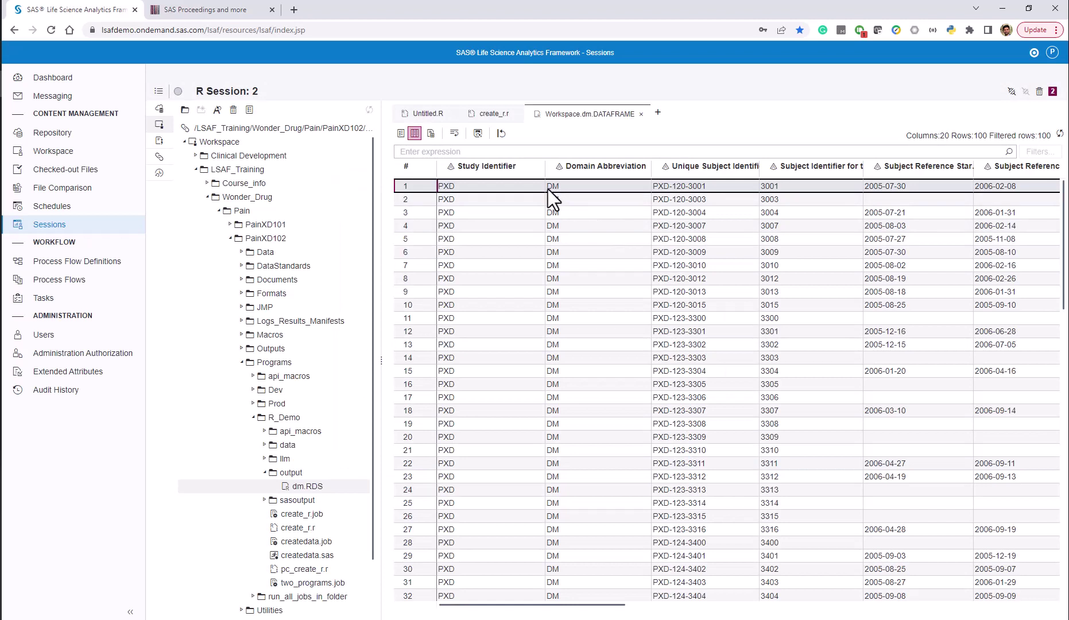
- Filter the dm data frame to a single subject by its SUBJID value, and clear the filter
right_click(609, 251)
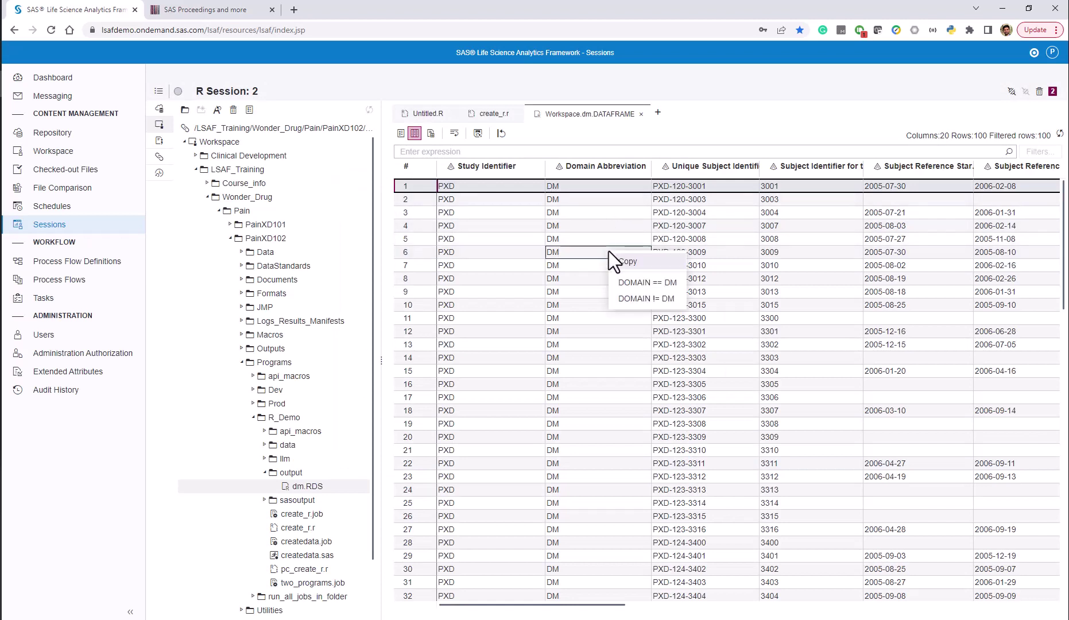
left_click(778, 256)
right_click(777, 253)
left_click(804, 289)
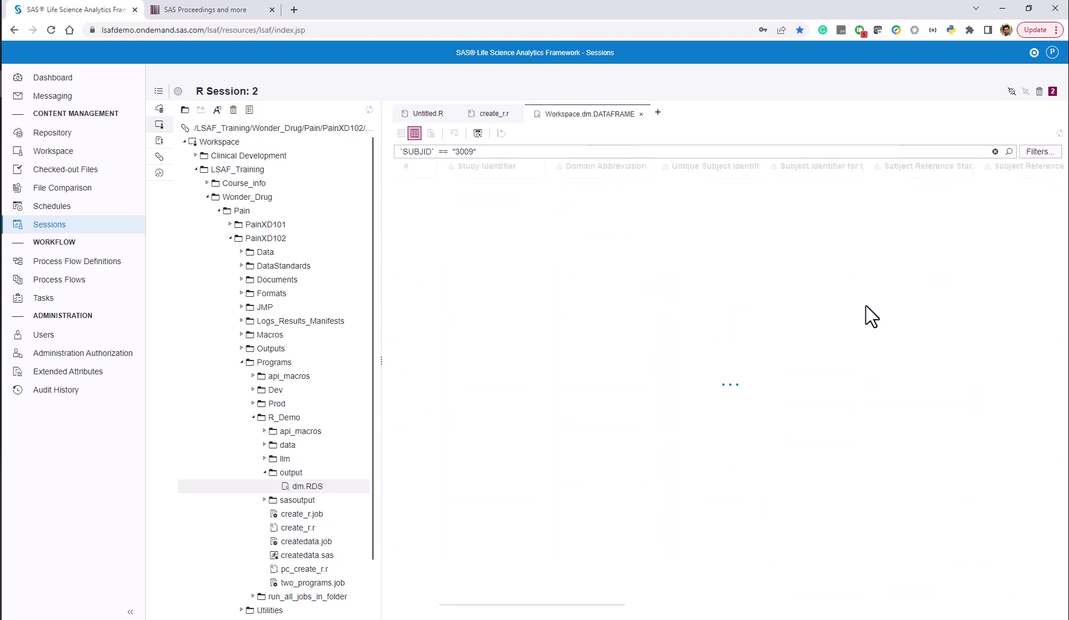
left_click(996, 151)
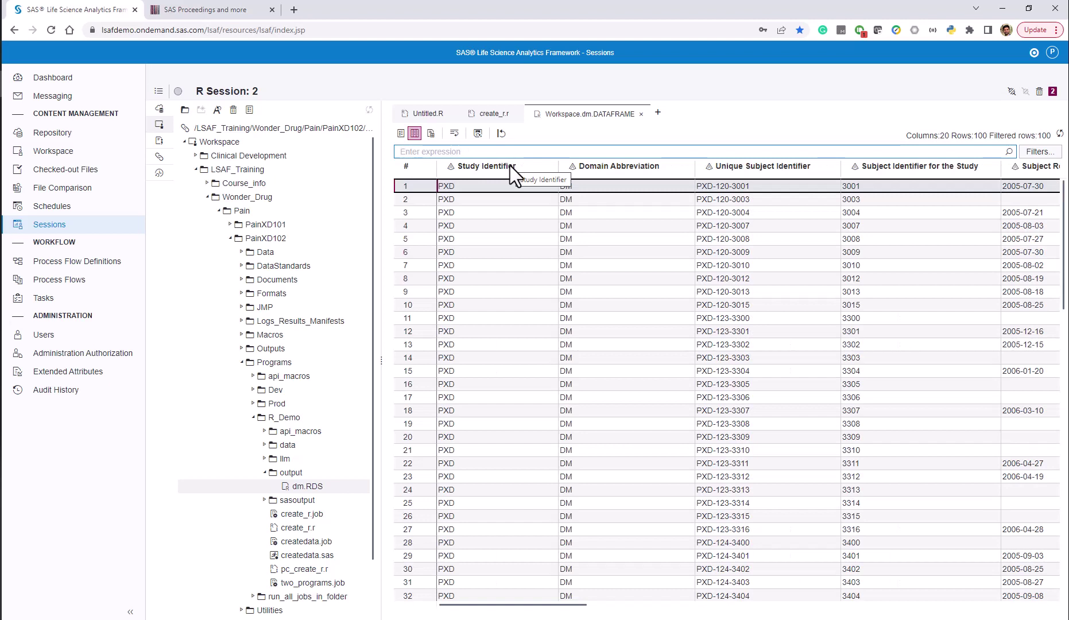
- Reopen SAS session 1 from the sessions list, show the dm_print.sas program, and go to the workspace file listing
left_click(66, 151)
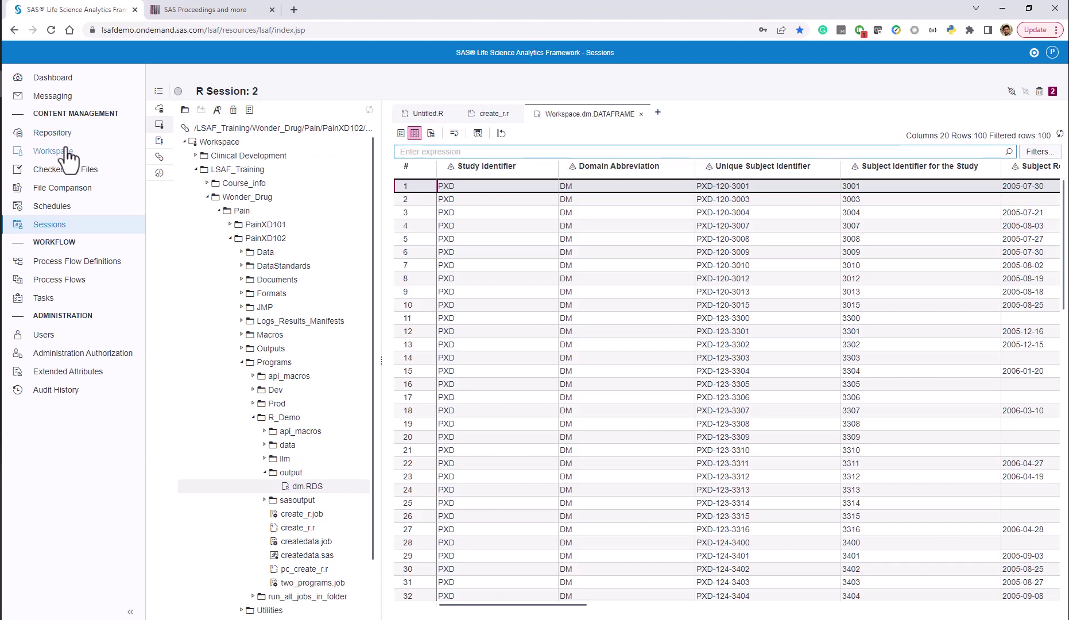
left_click(58, 226)
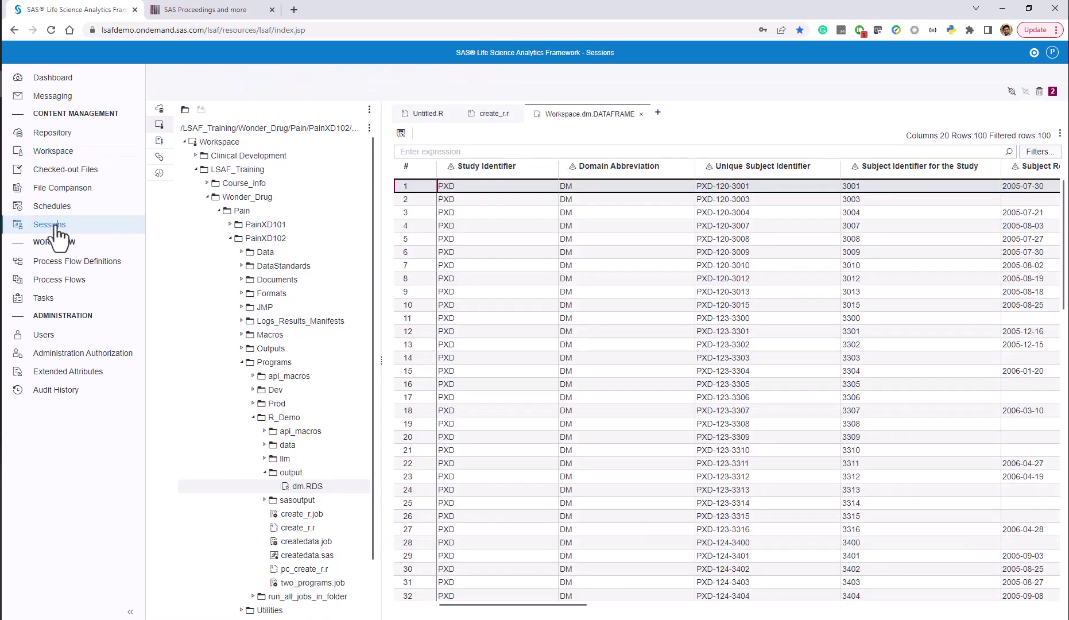
left_click(158, 91)
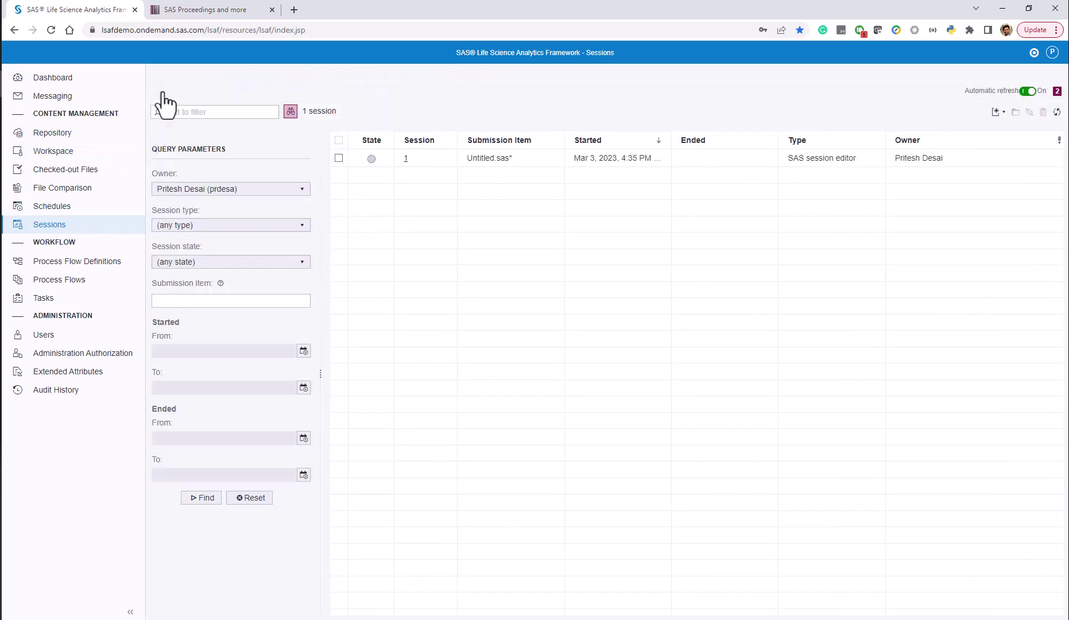
double_click(409, 164)
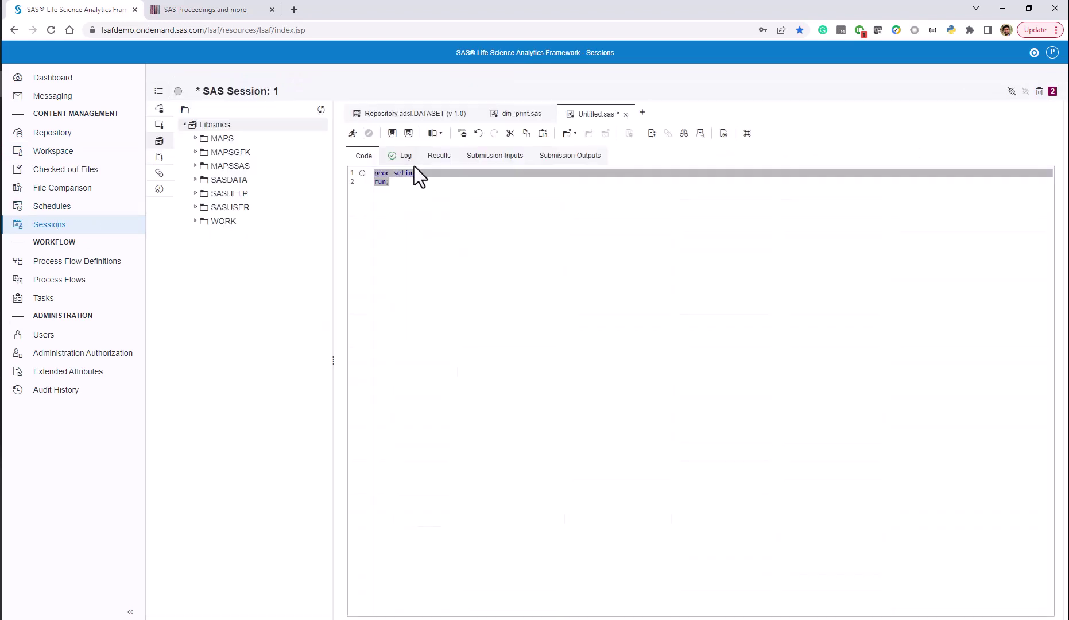
left_click(505, 117)
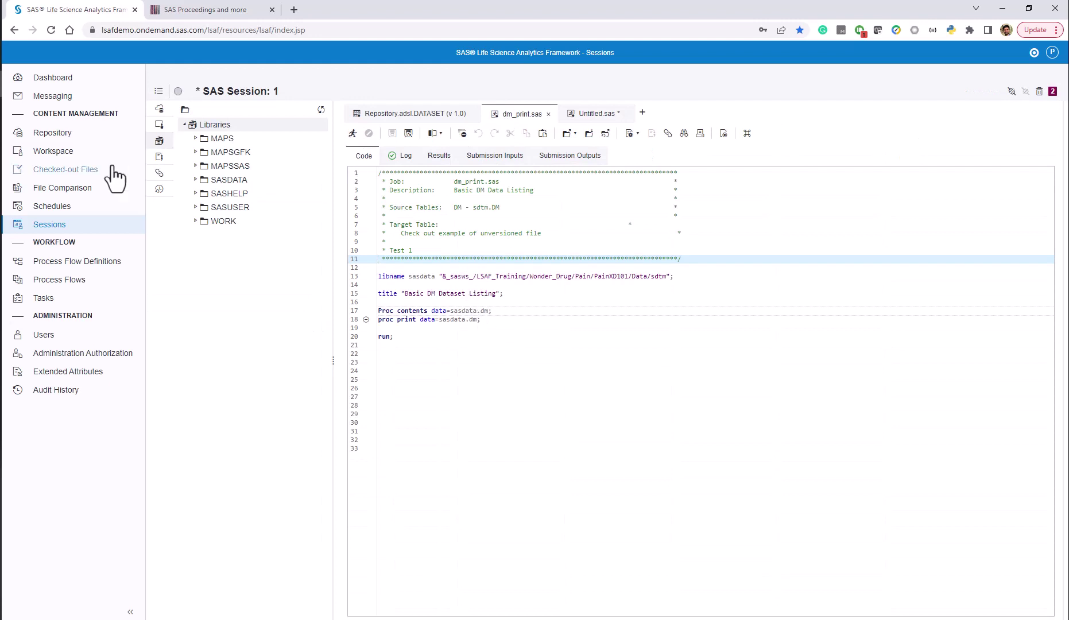
left_click(68, 159)
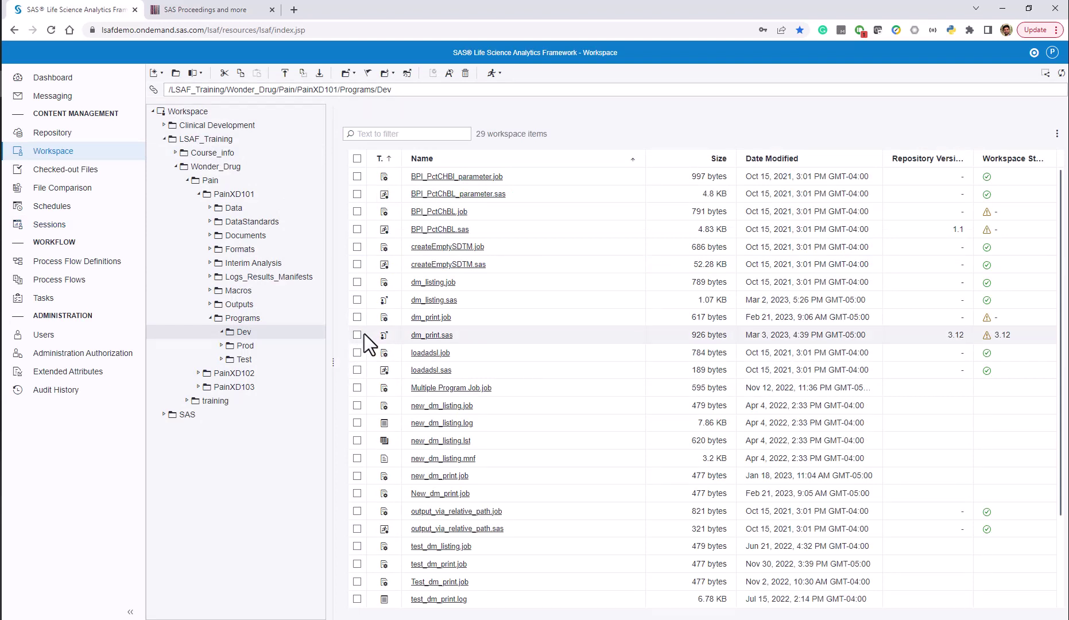
- Compare the workspace copy of dm_print.sas with its repository version 3.12
right_click(422, 340)
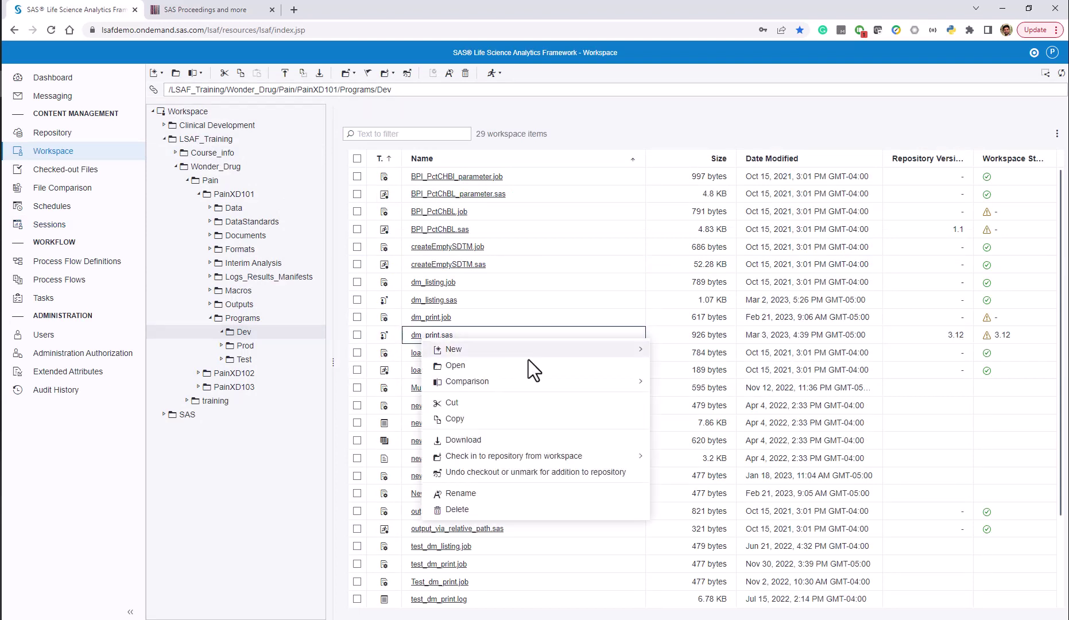
mouse_move(534, 381)
left_click(714, 401)
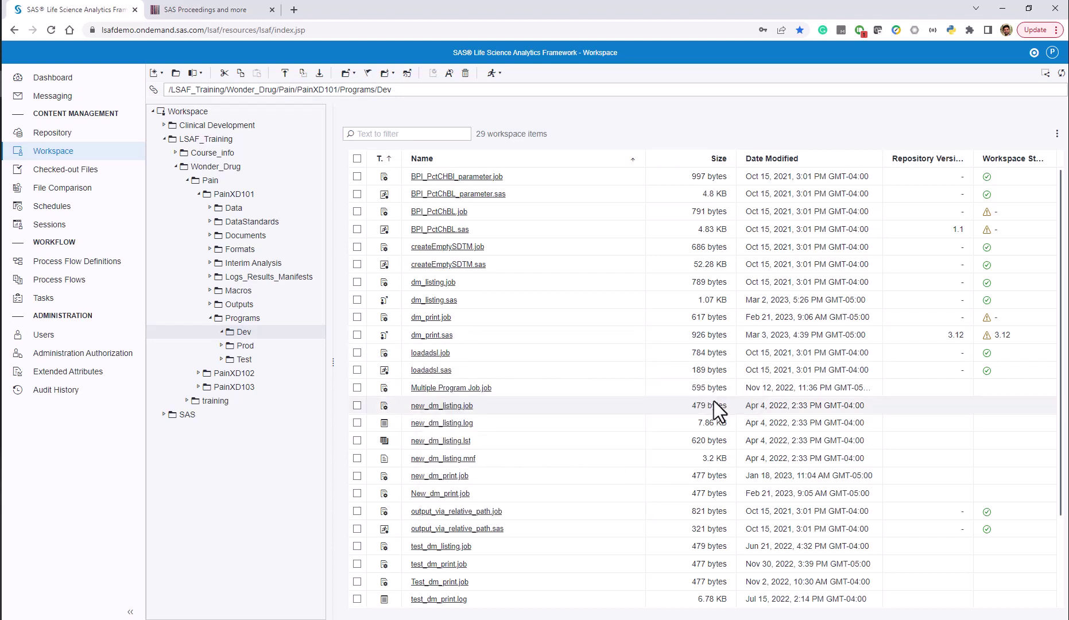
left_click(214, 103)
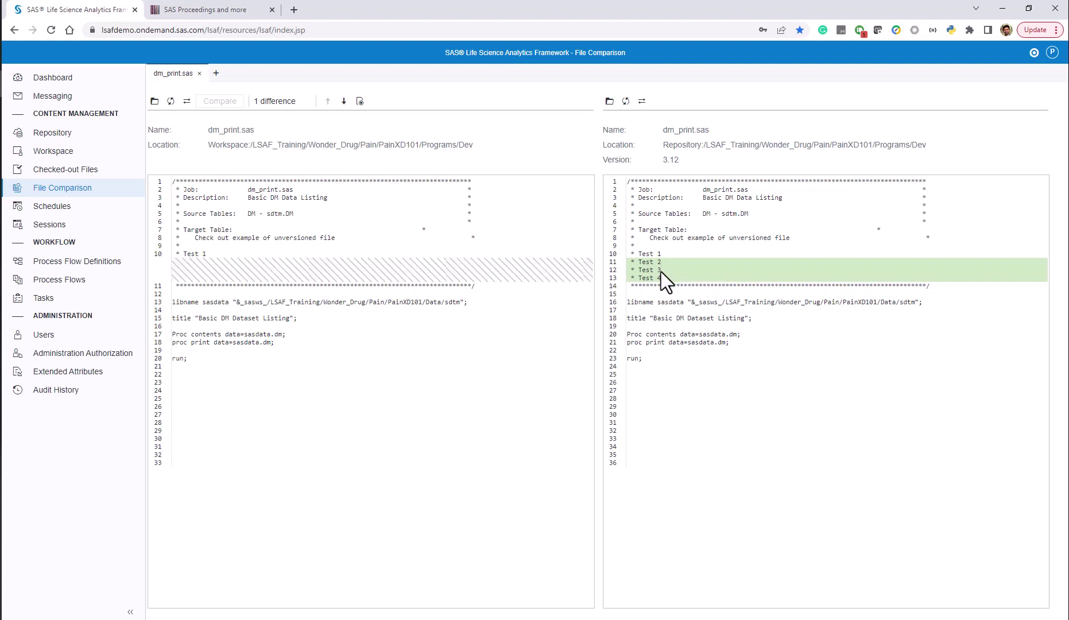
- Check in dm_print.sas from the workspace to the repository as a minor version with the comment "New version added"
left_click(61, 150)
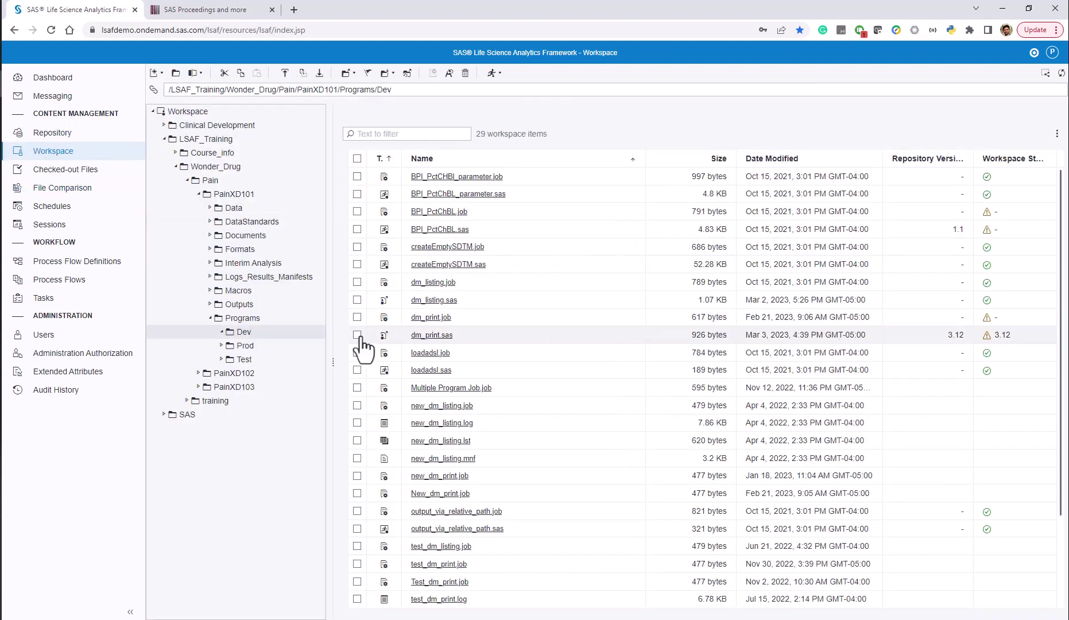
right_click(435, 336)
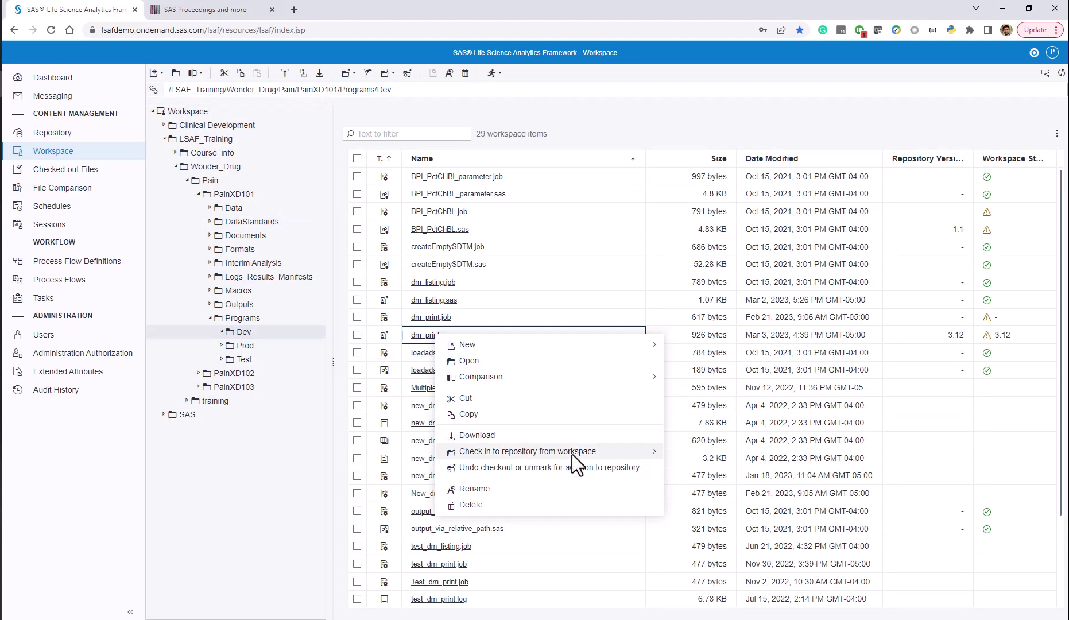
mouse_move(574, 453)
left_click(720, 472)
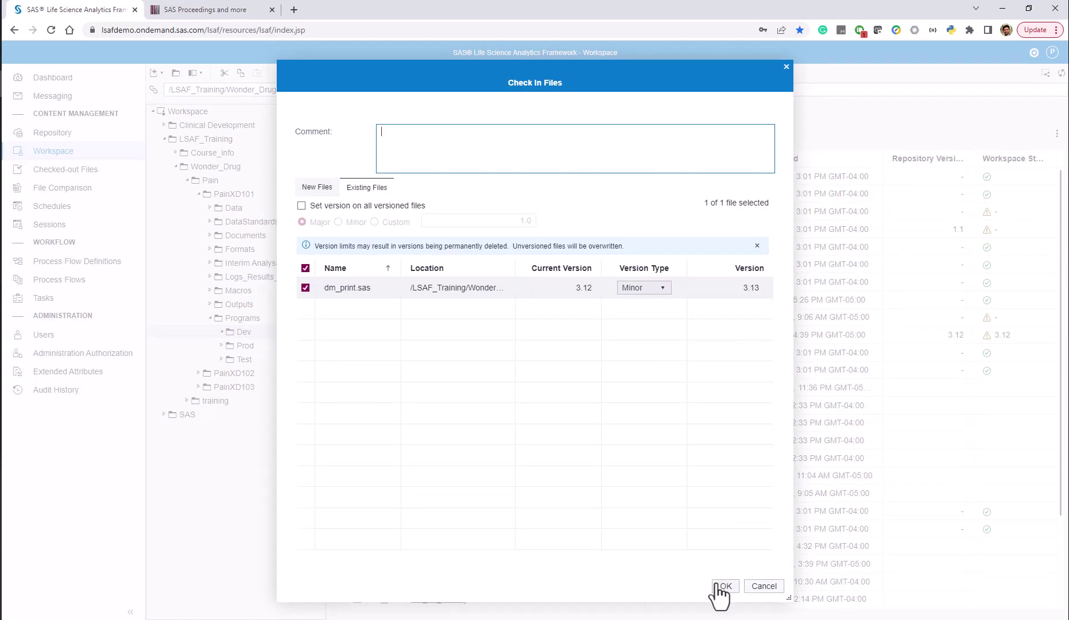
type("New version added")
left_click(725, 585)
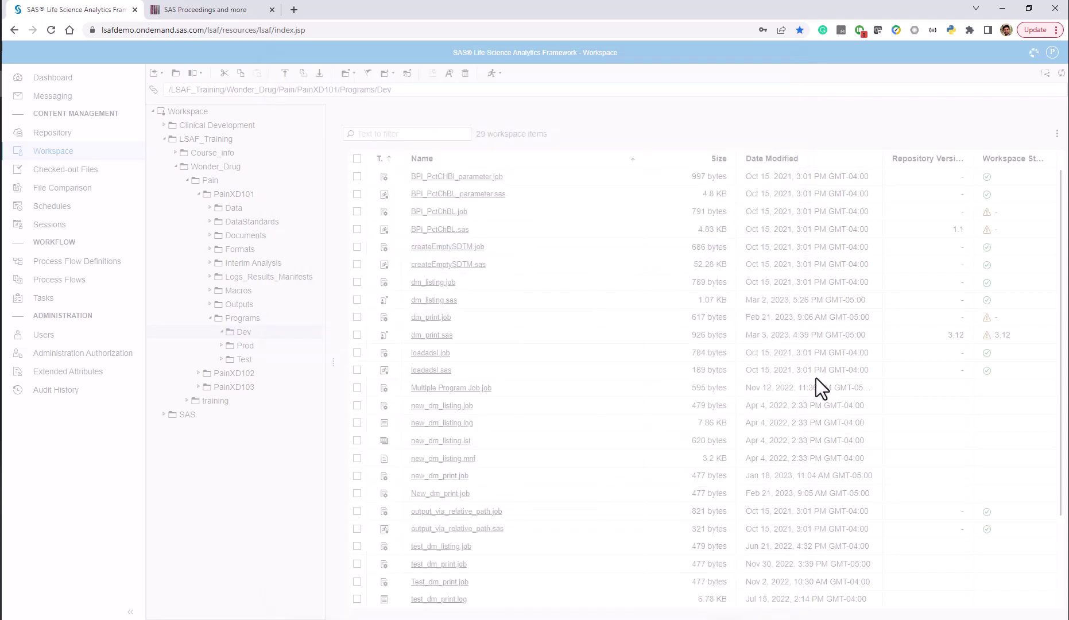
- Review the status details of the dm_print.sas check-in, and close them
left_click(1034, 55)
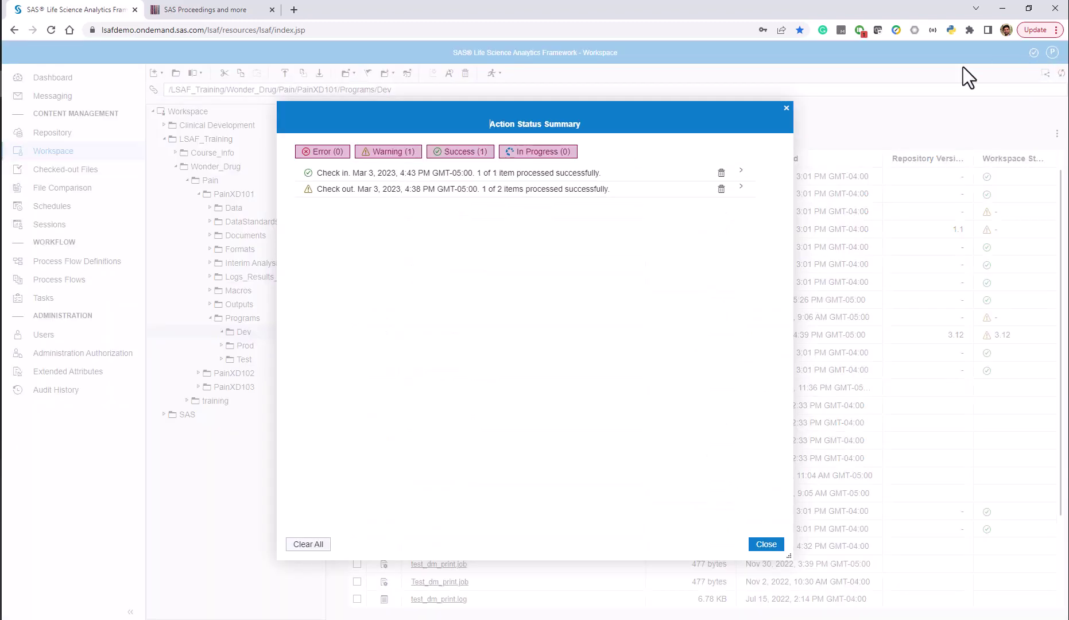
double_click(600, 174)
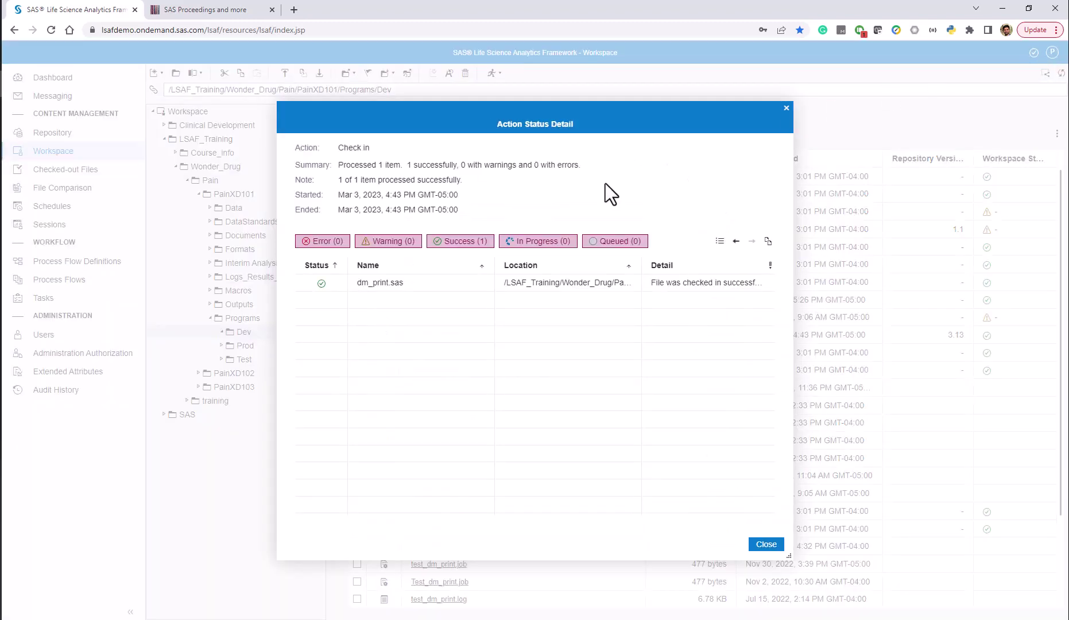
left_click(767, 544)
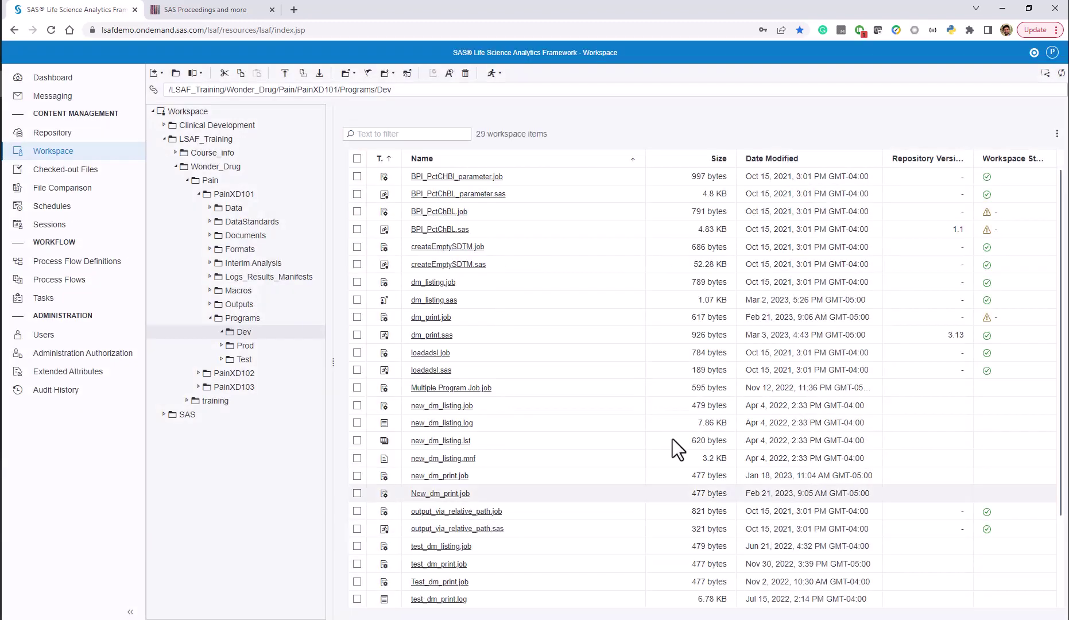
- Query the audit history for any action excluding downloaded, and show the attribute changes of the latest dm_print.sas check-in
left_click(59, 393)
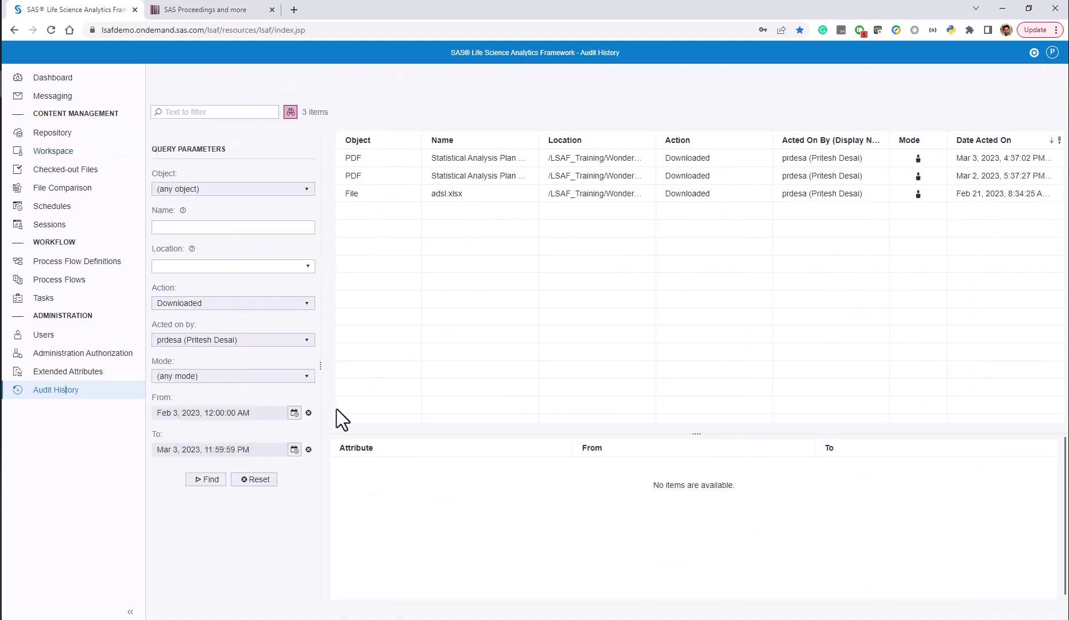
left_click(213, 487)
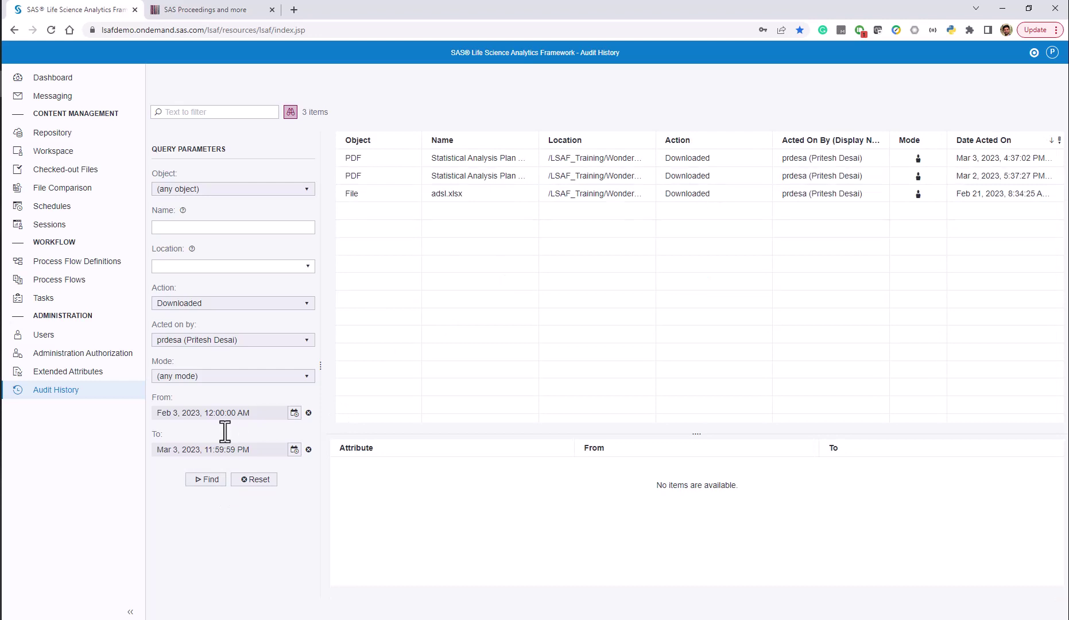
left_click(206, 303)
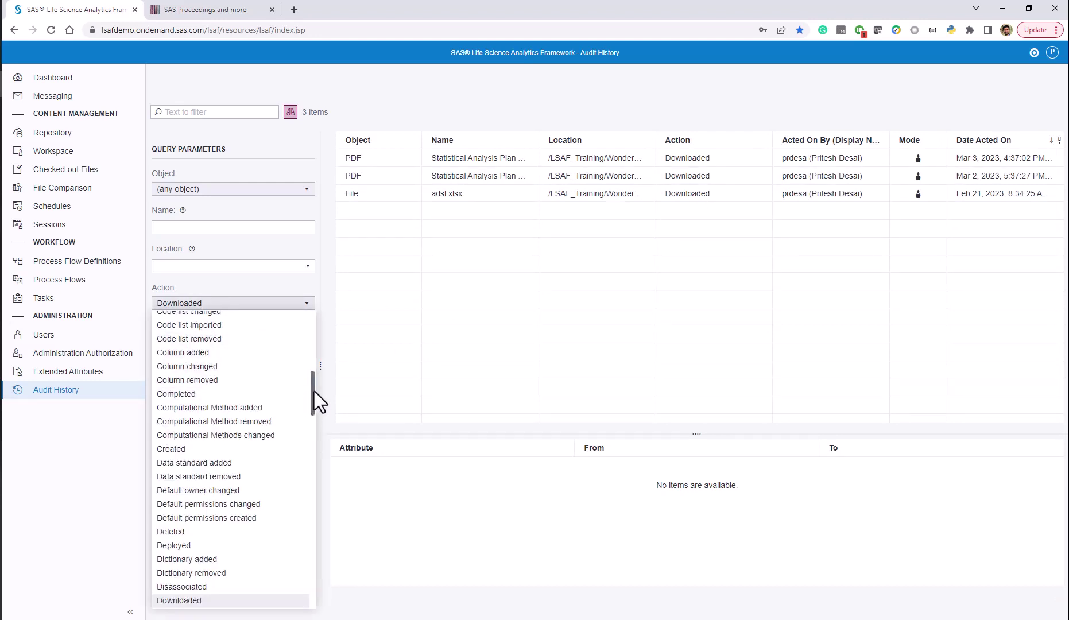
left_click_drag(314, 396, 316, 309)
left_click(298, 316)
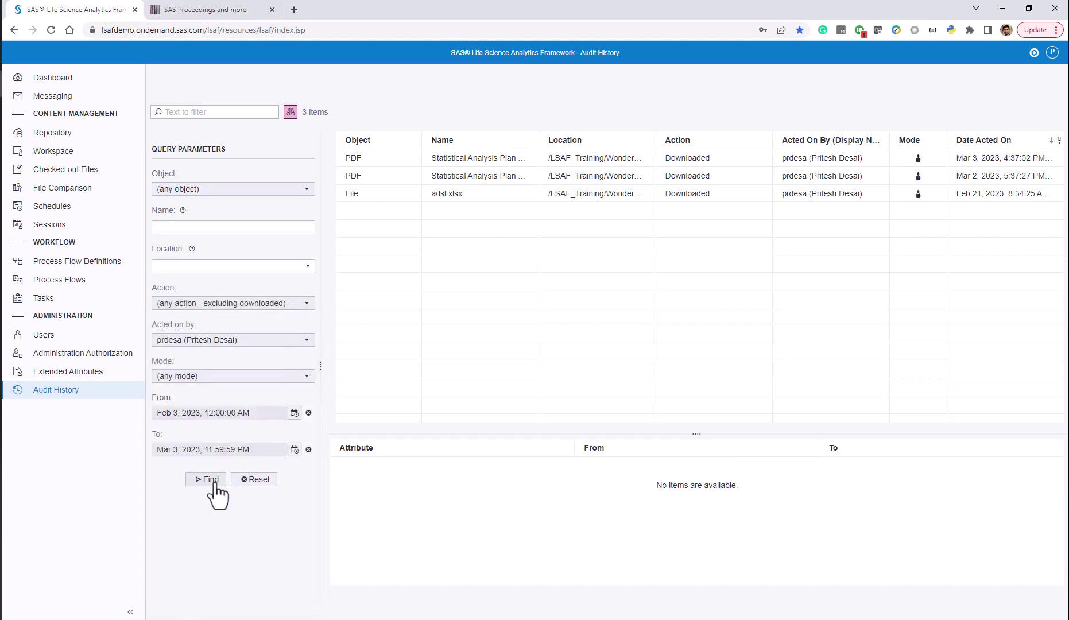
left_click(214, 481)
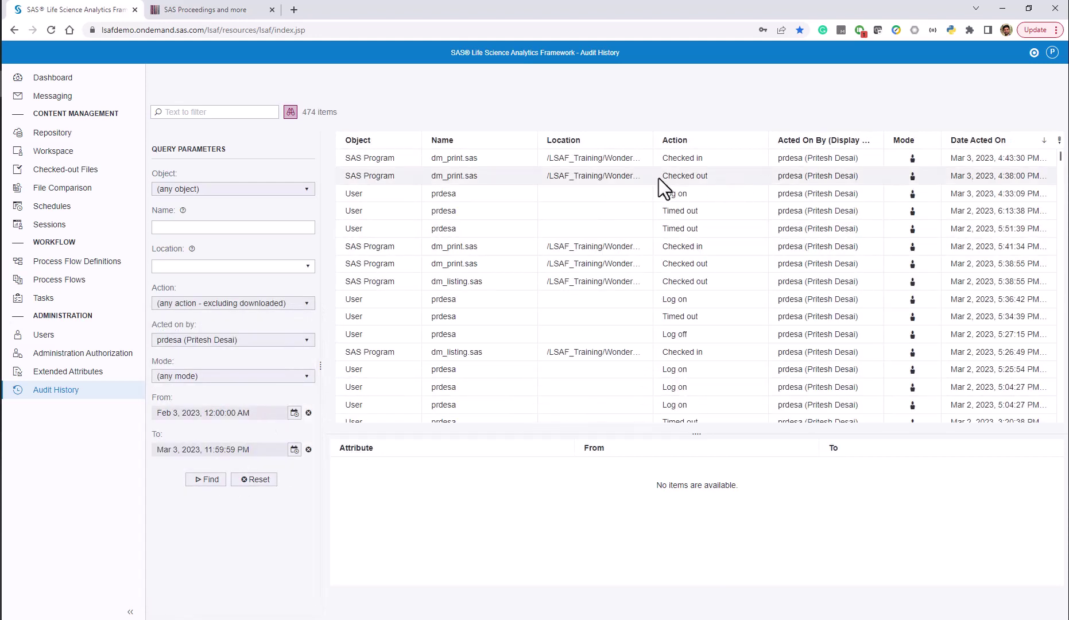
left_click(707, 163)
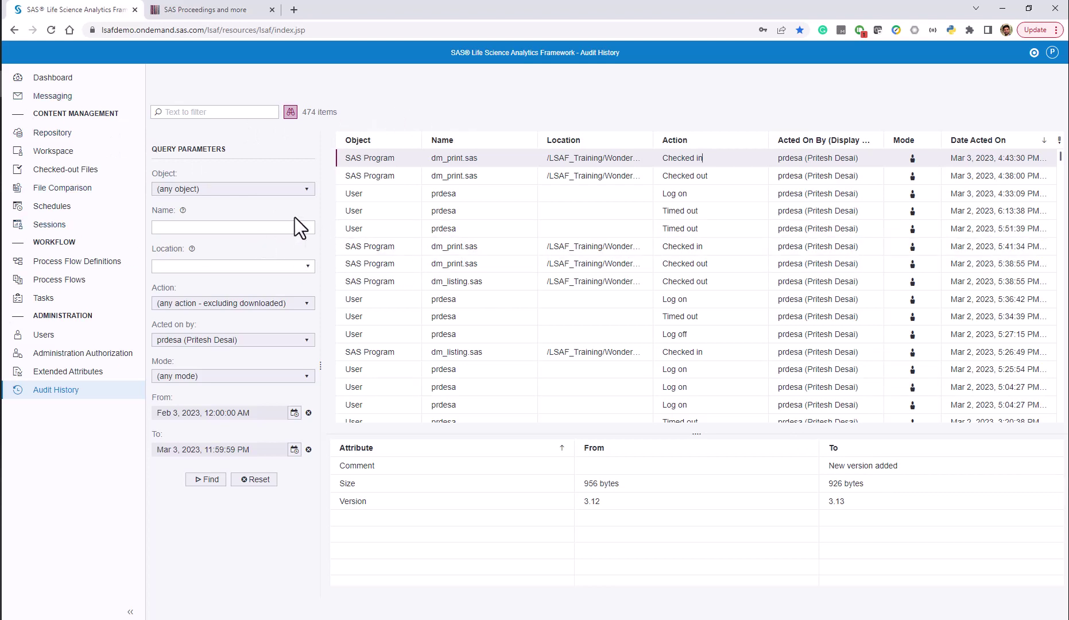
- Go back to the workspace files and review the path options for creating a job from dm_print.sas
left_click(64, 154)
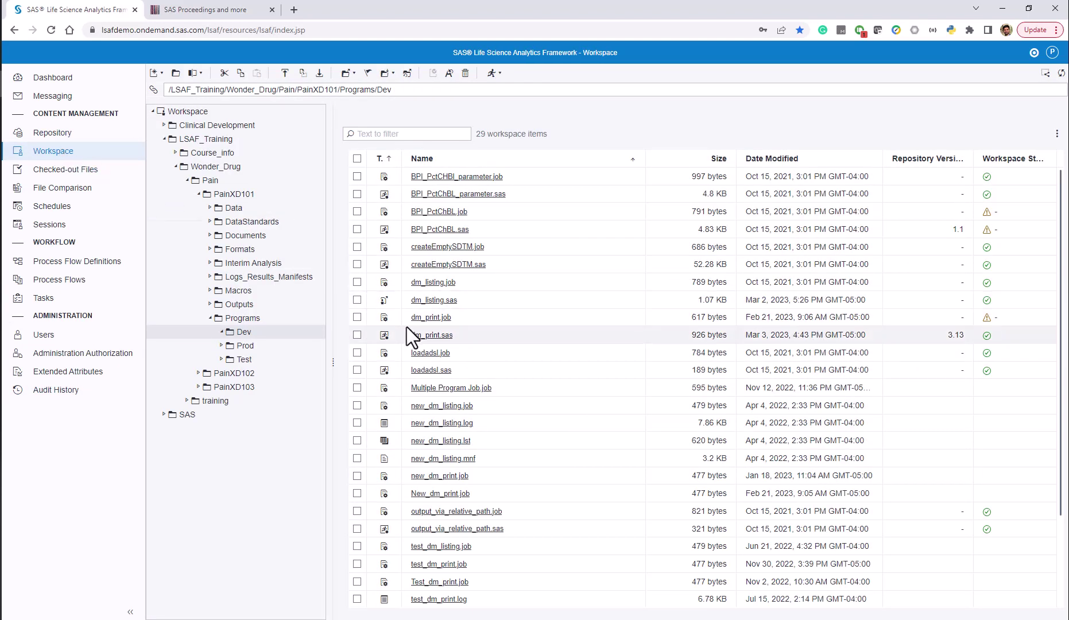
right_click(441, 344)
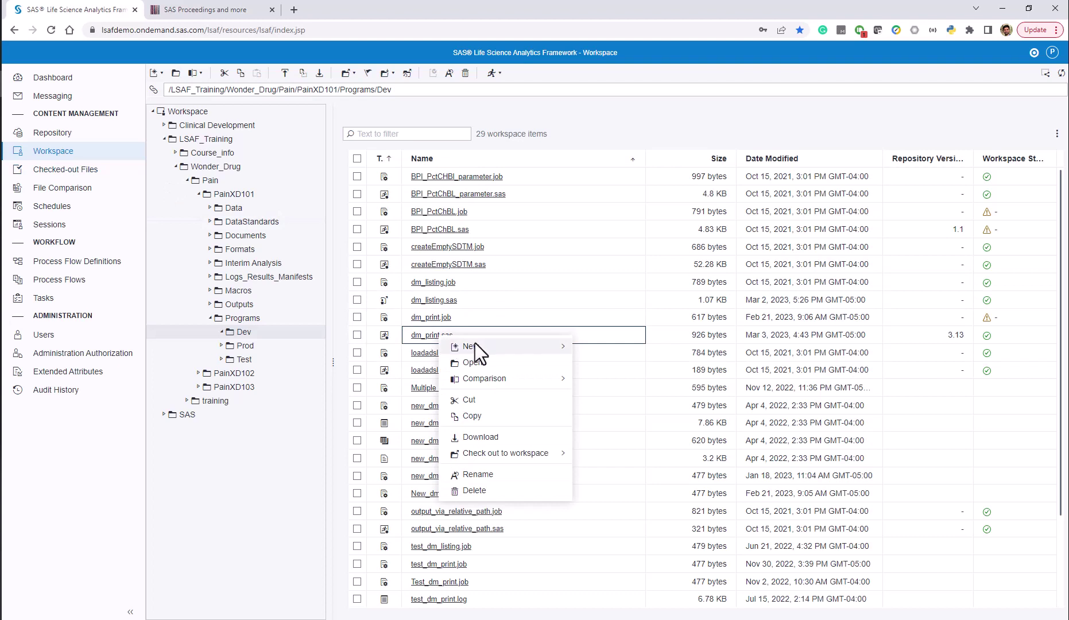
mouse_move(475, 345)
mouse_move(625, 355)
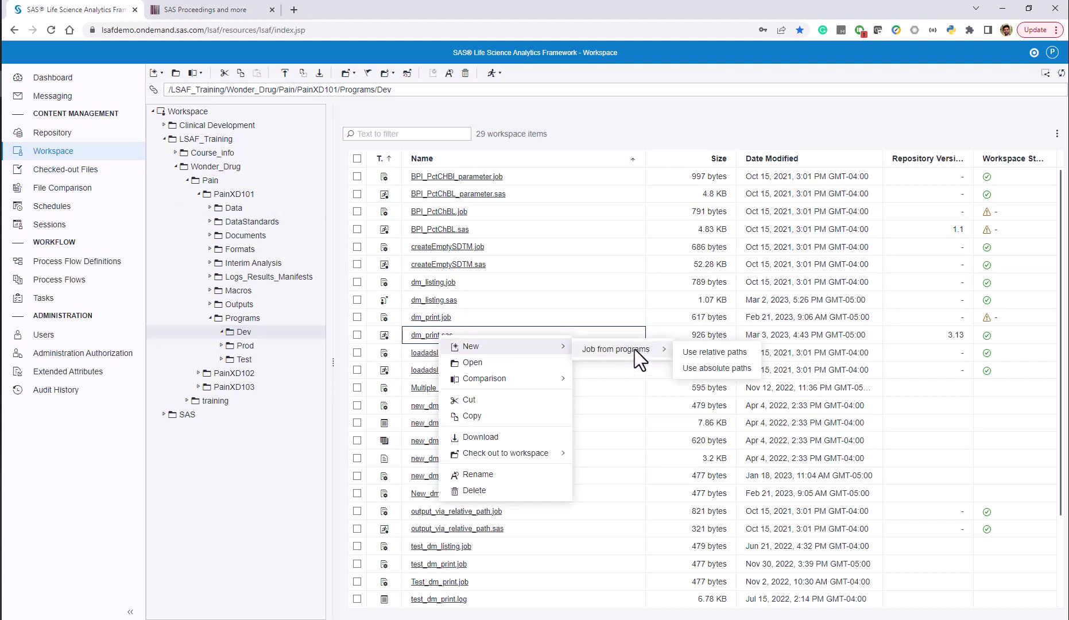
left_click(437, 325)
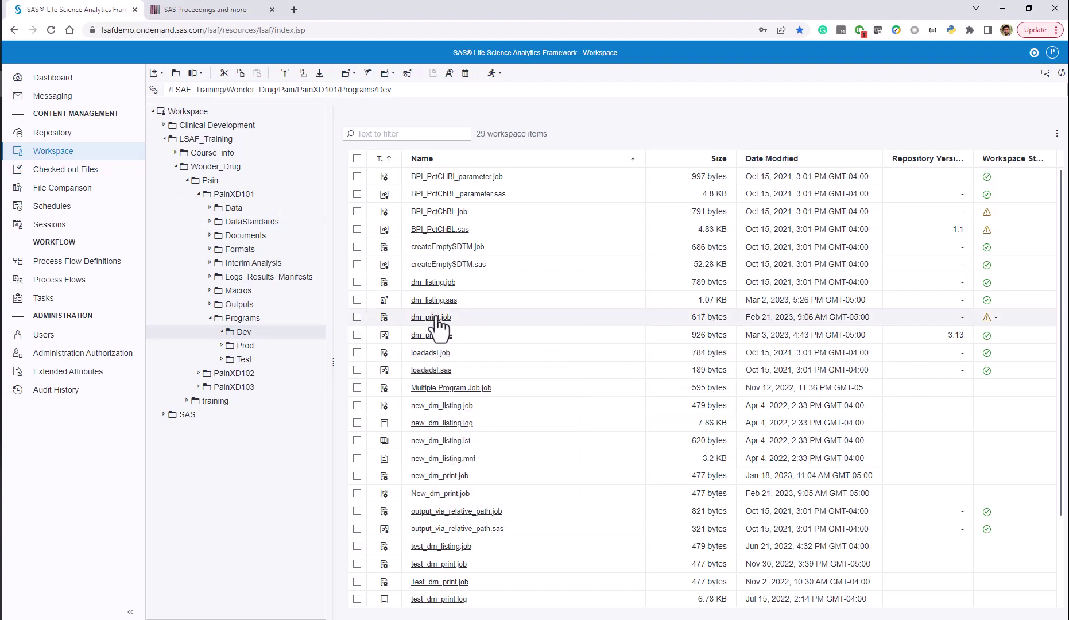
- Open dm_print.job, review its details, programs, parameters, publish setup and check-in settings, and return to the file listing
left_click(443, 316)
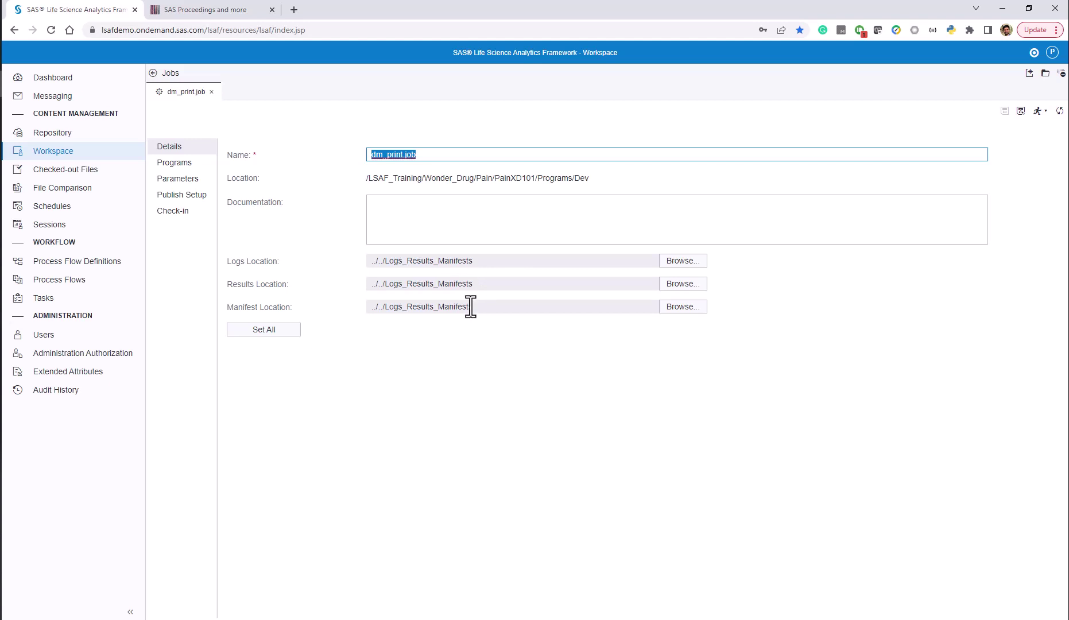
left_click(184, 164)
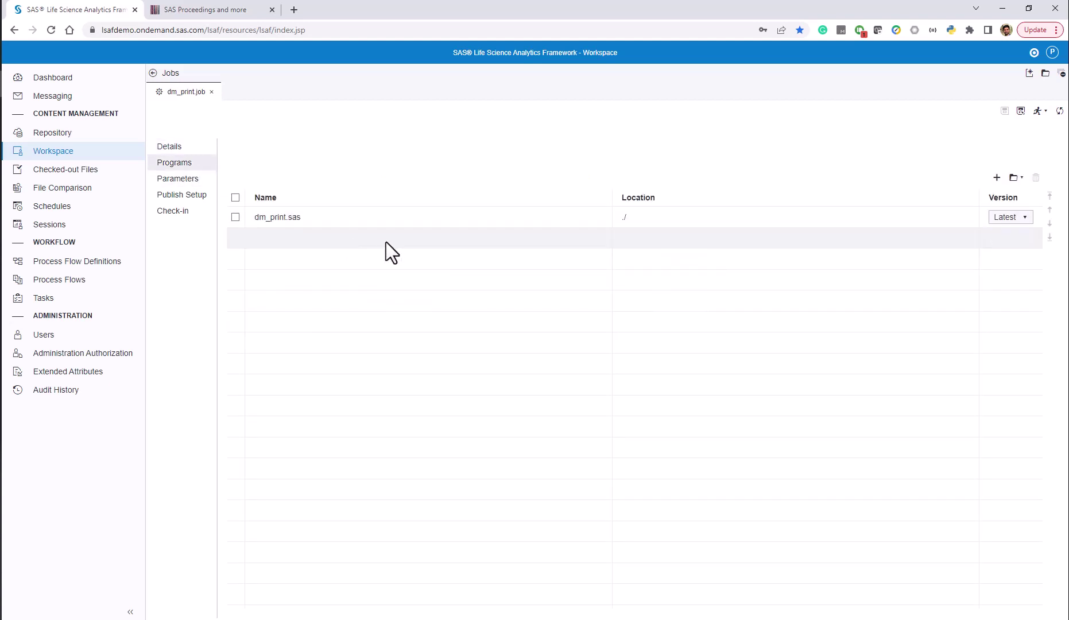
left_click(191, 180)
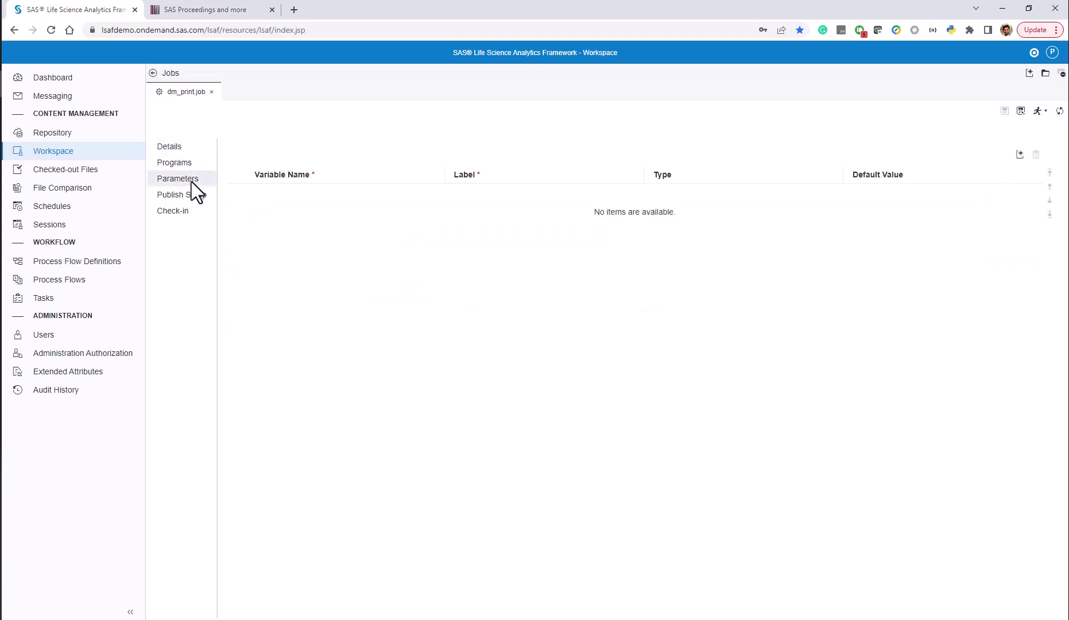
left_click(201, 194)
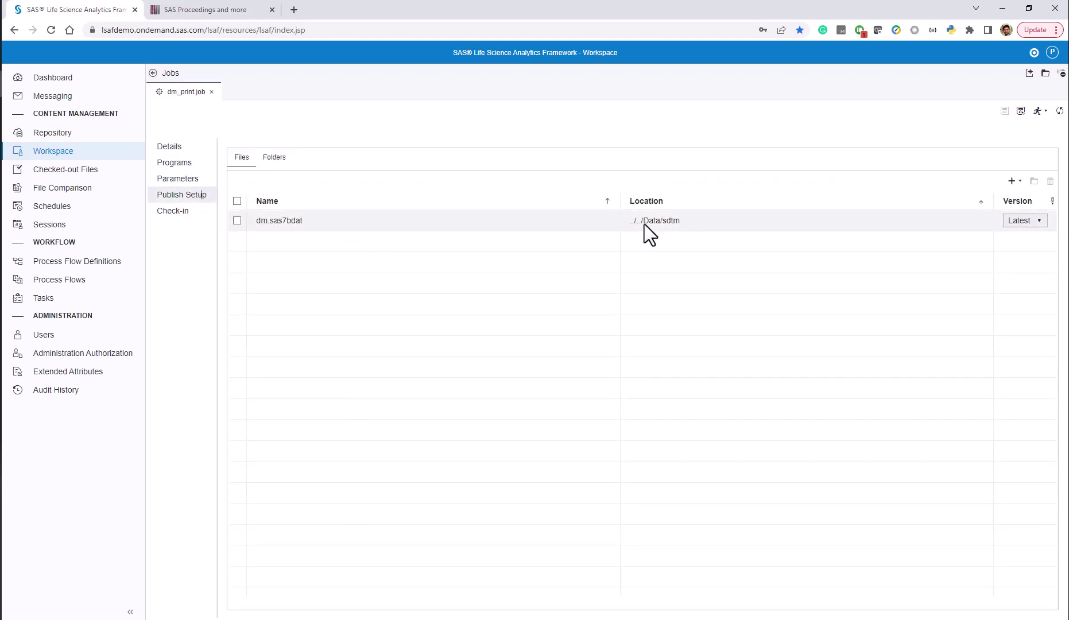
left_click(186, 216)
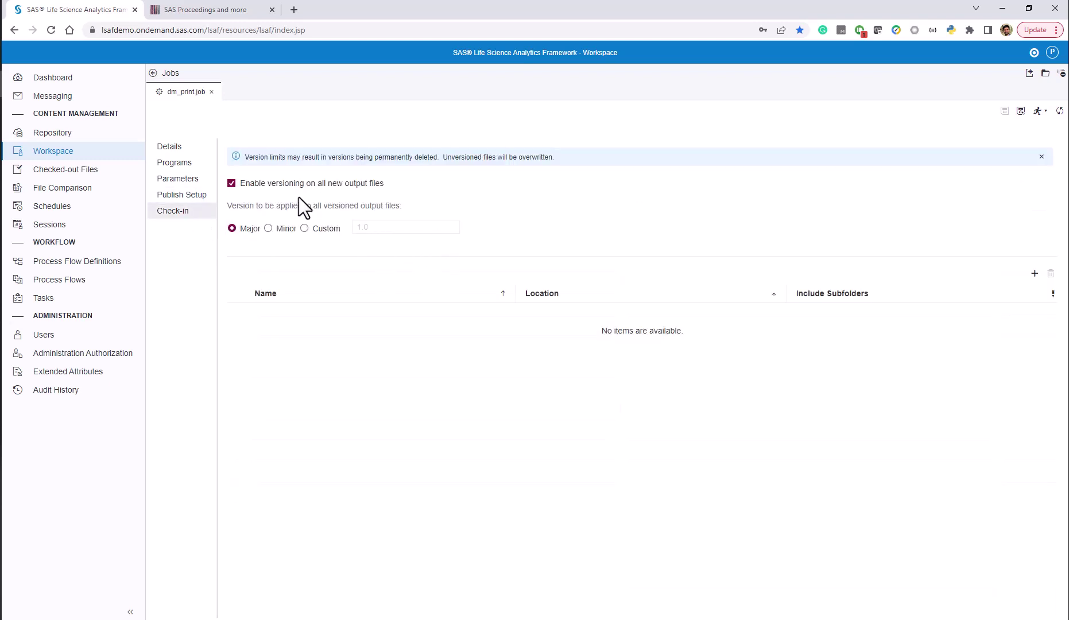
left_click(154, 73)
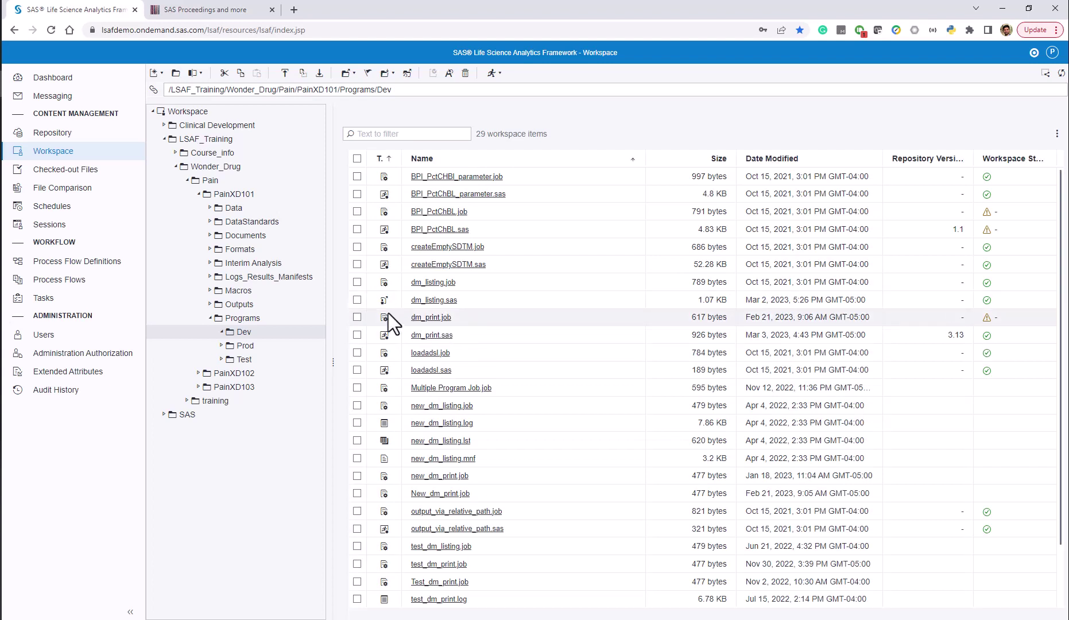
- Run dm_print.job from the workspace and check the run's entry in the action status summary
right_click(452, 325)
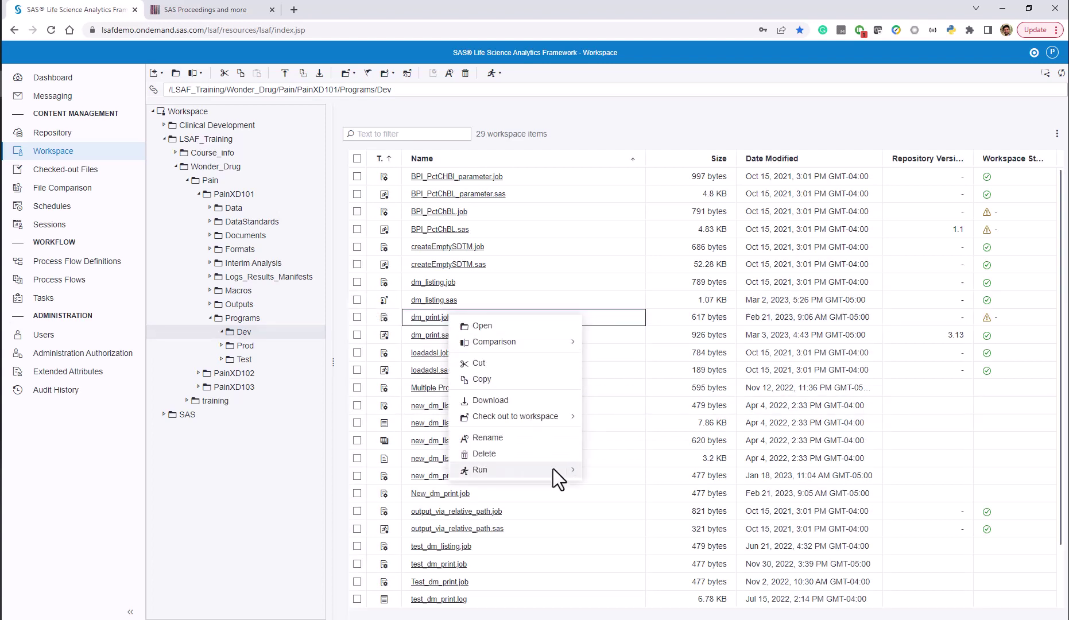
mouse_move(550, 470)
left_click(610, 469)
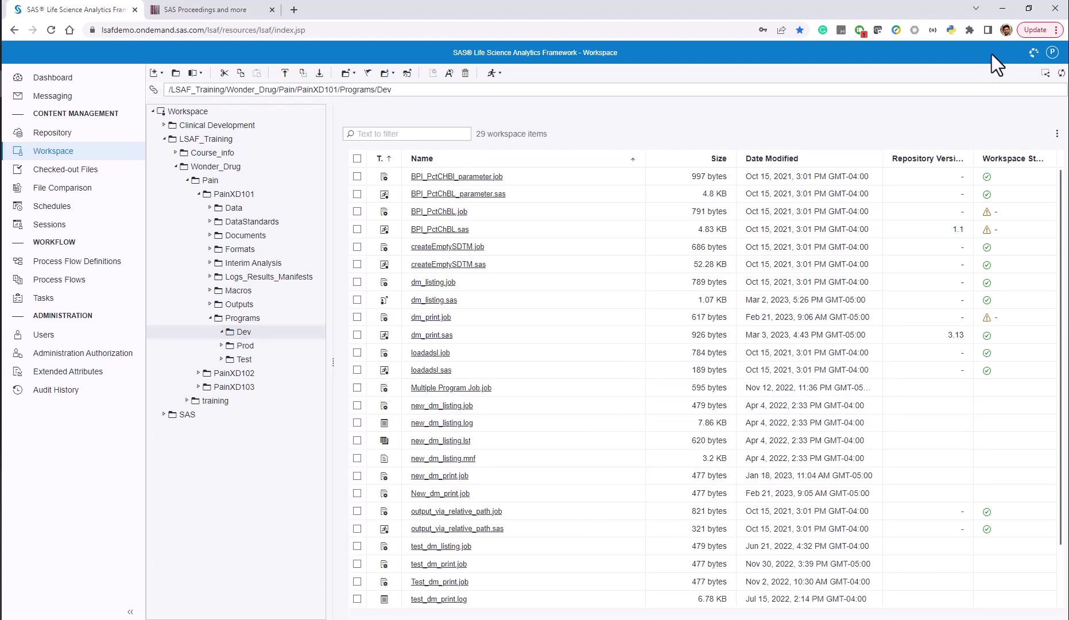
left_click(1033, 53)
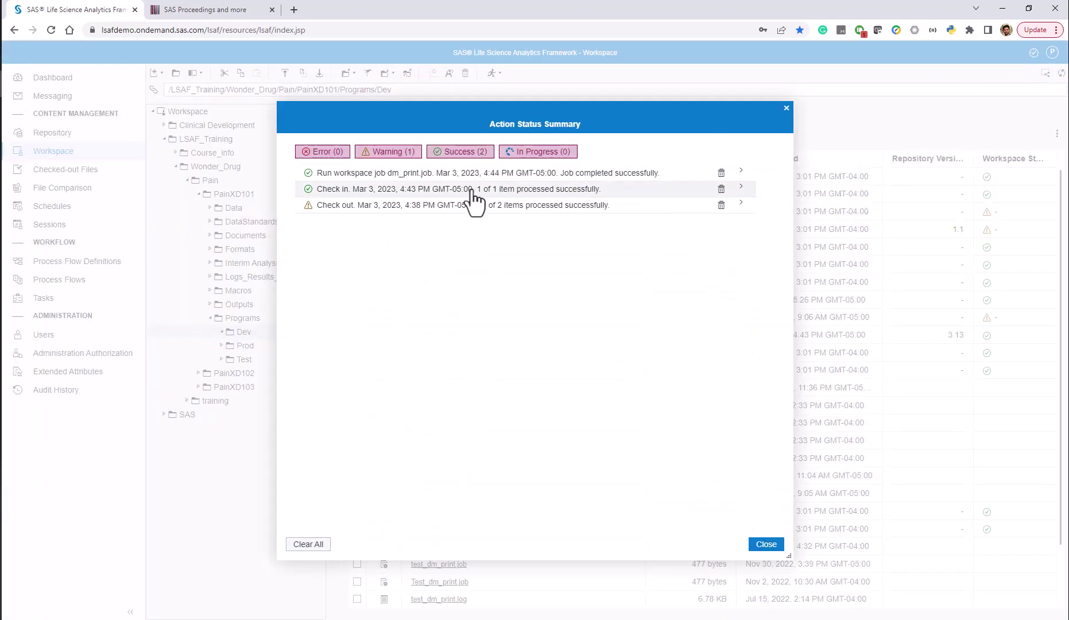
left_click(539, 173)
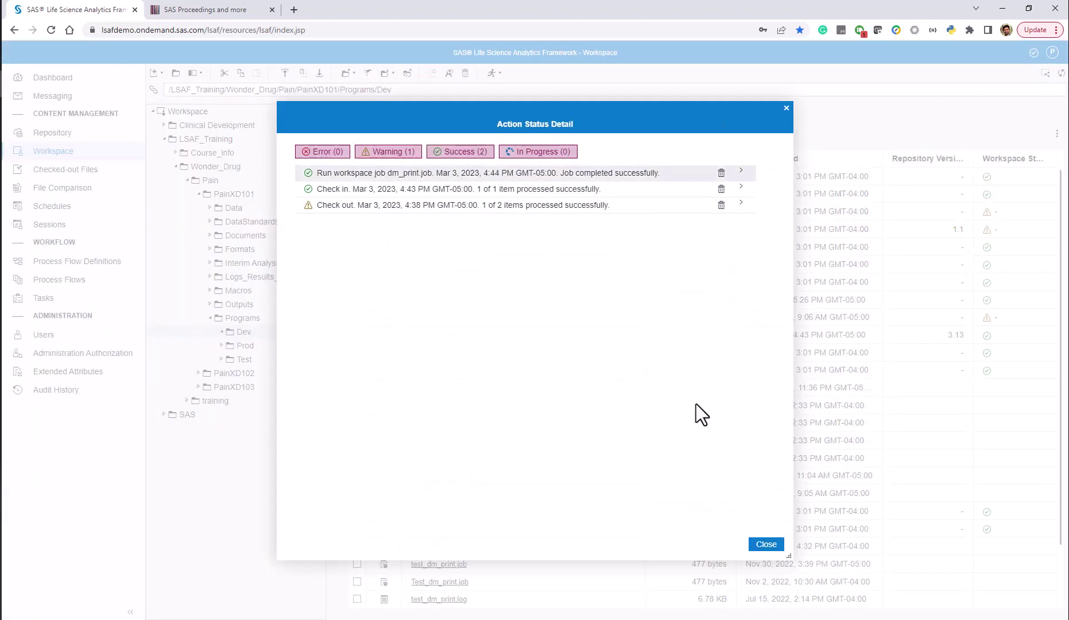
left_click(766, 544)
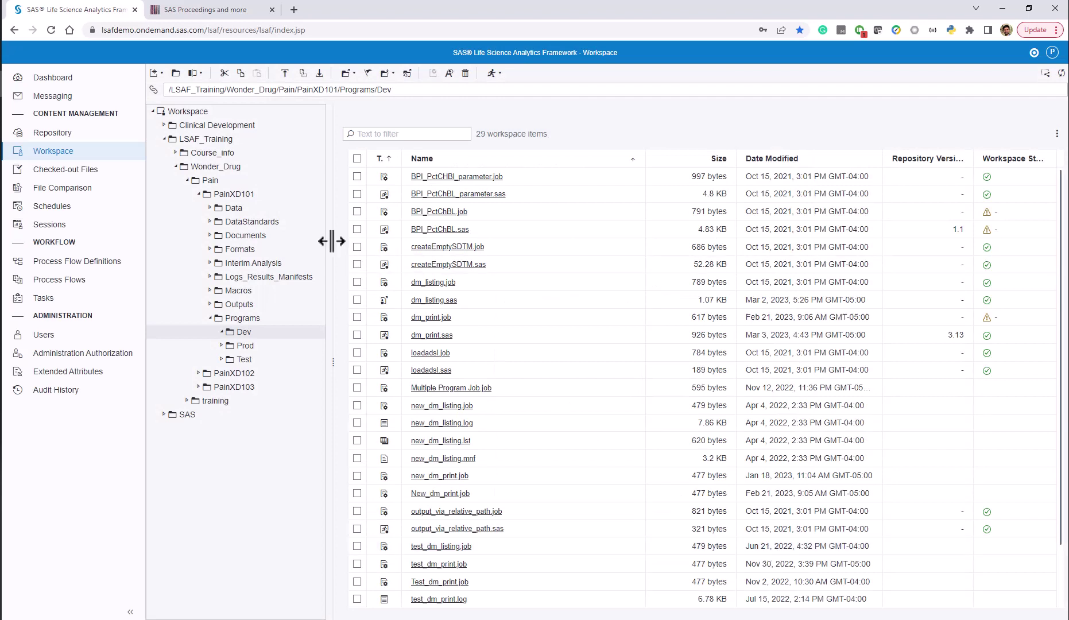
- Open PainXD101's Logs_Results_Manifests folder and sort its files by date modified, newest first
left_click(262, 277)
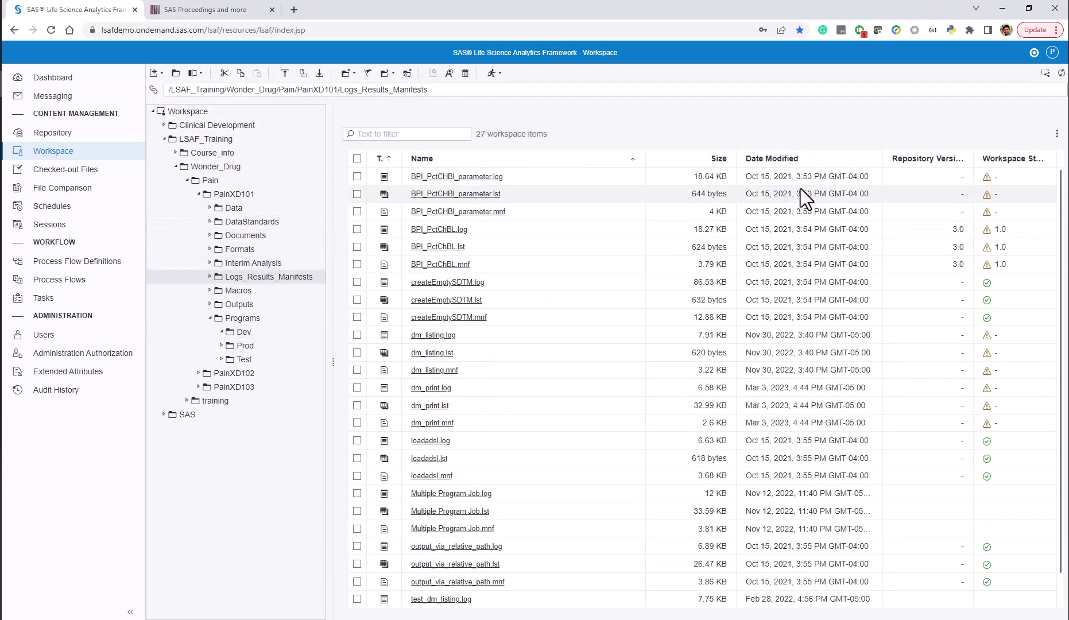
left_click(799, 156)
left_click(814, 157)
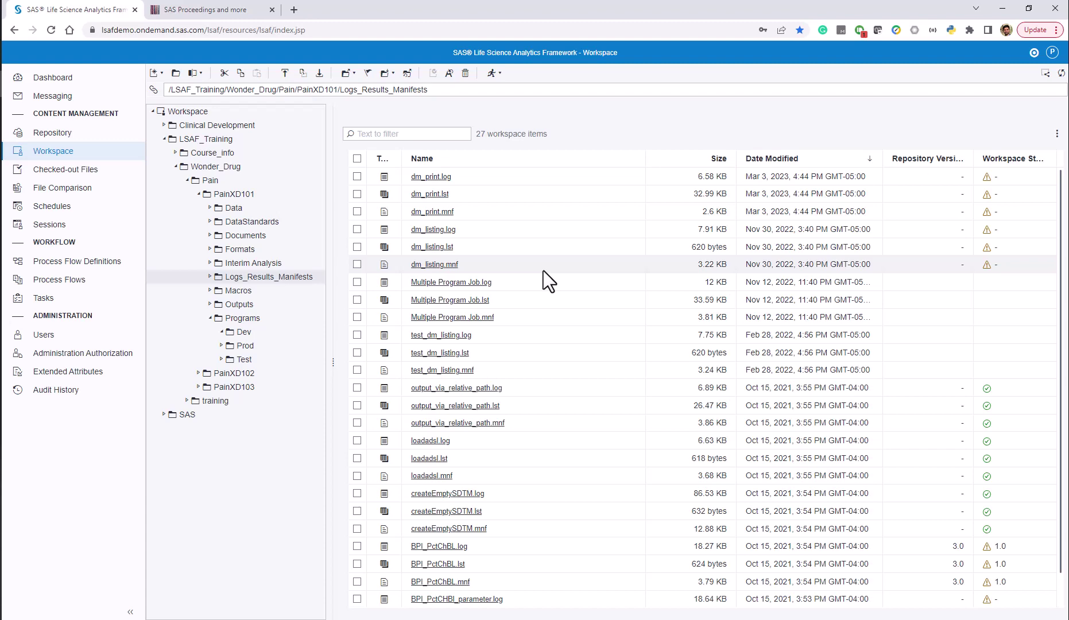
key("alt+Tab")
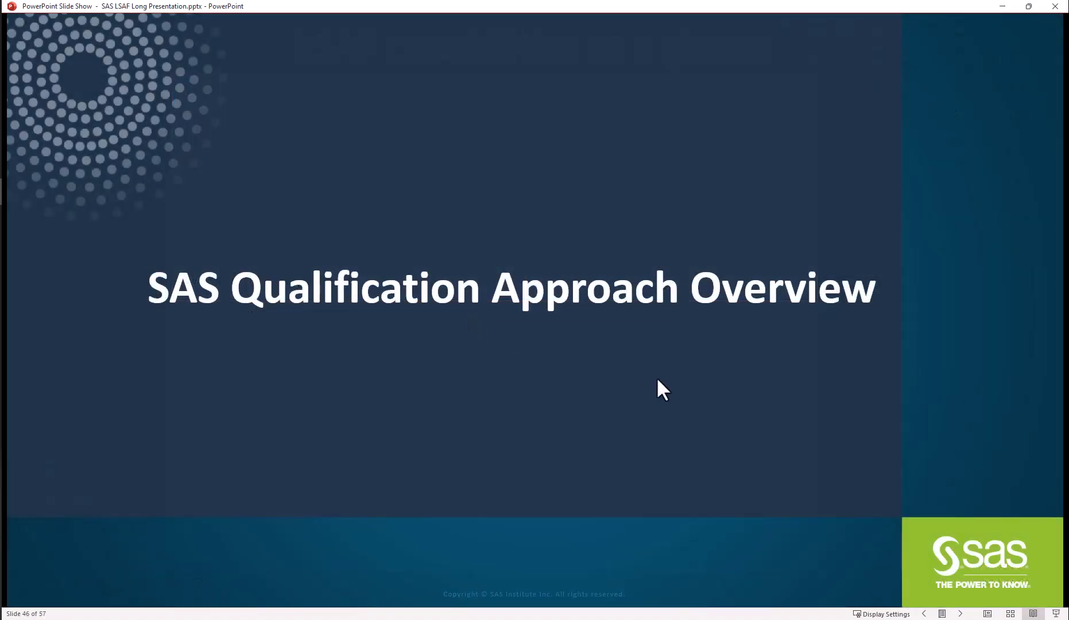
key("Right")
key("Right")
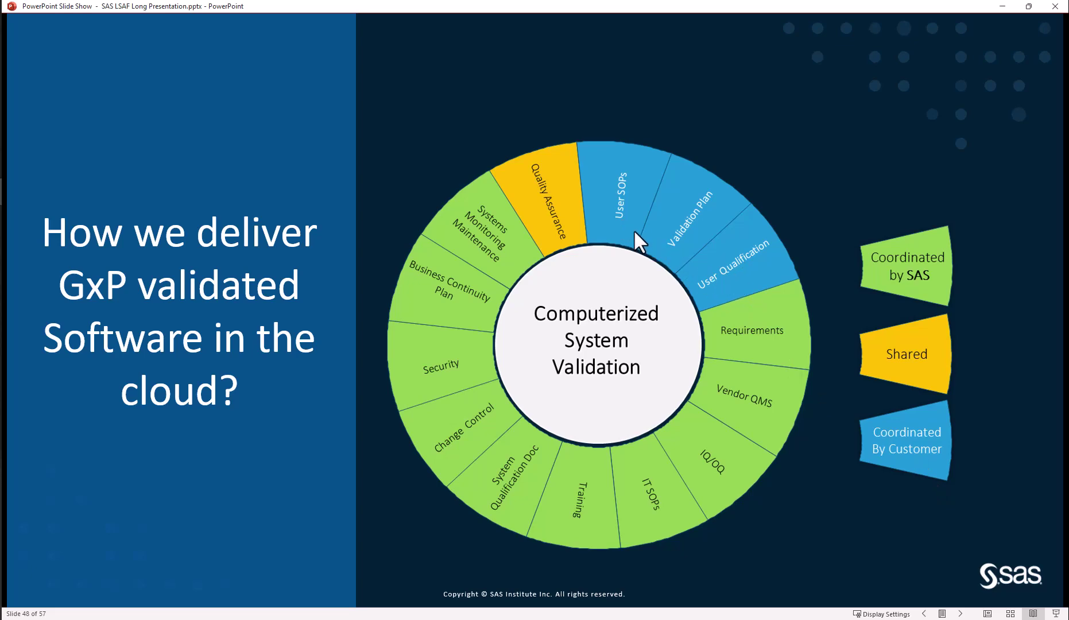
left_click(658, 415)
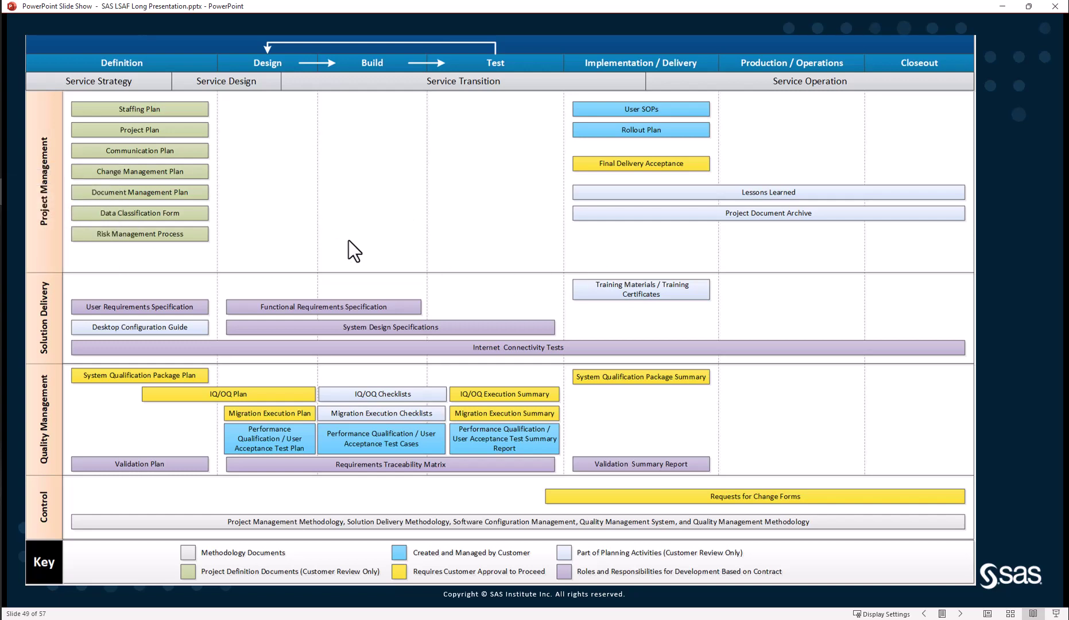
key("Left")
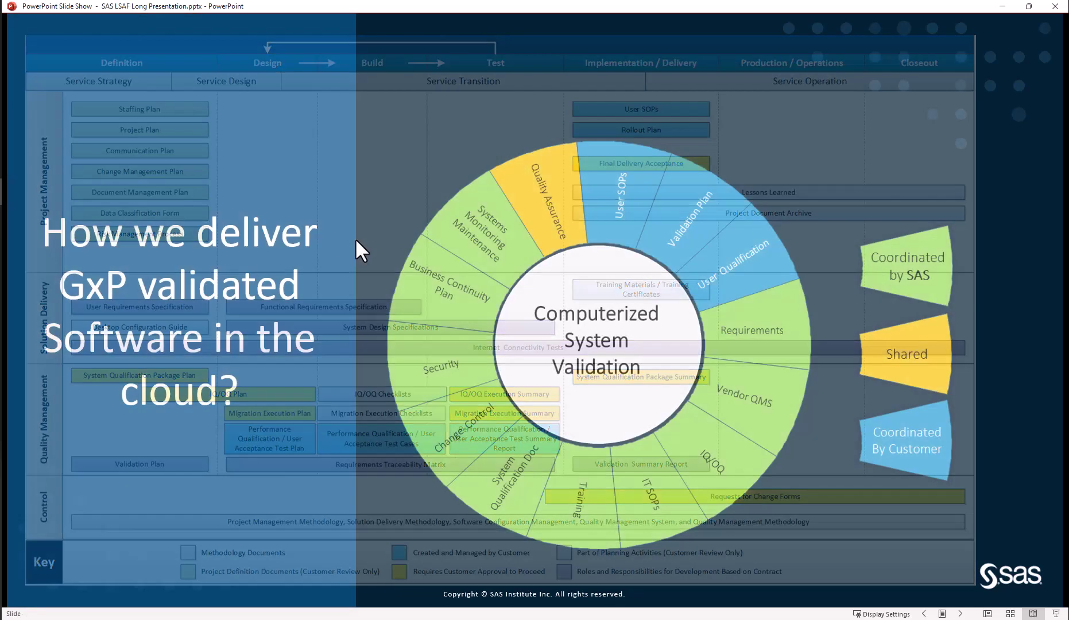
key("Right")
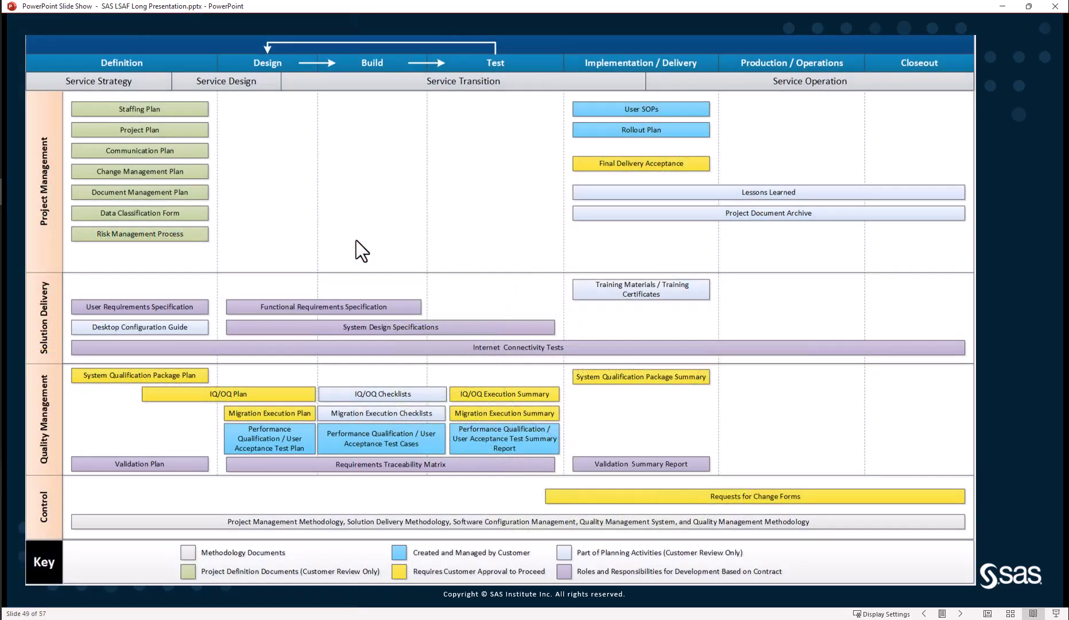